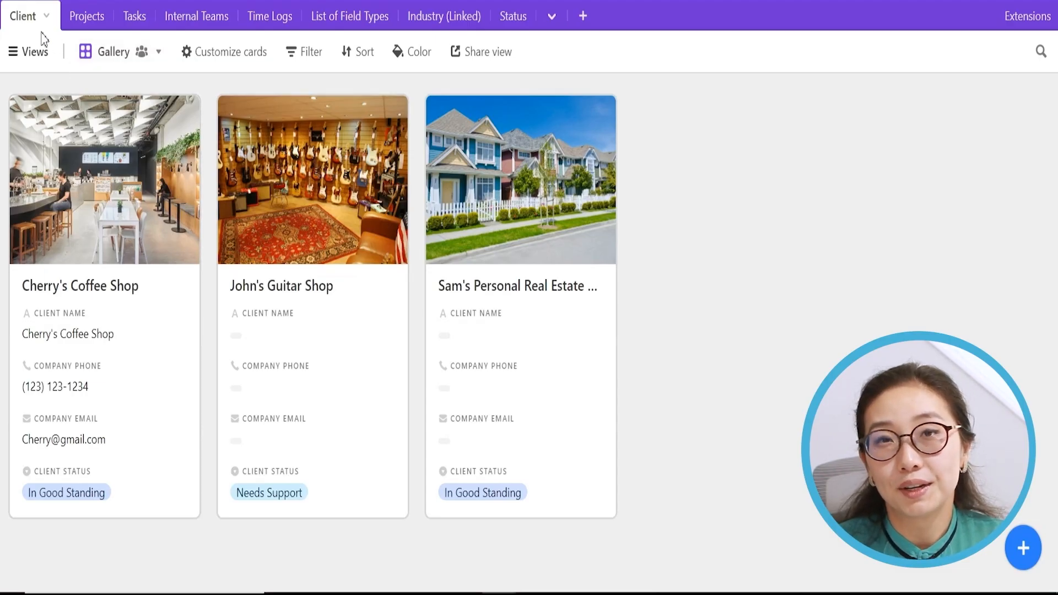
# - Create a collaborative grid view named "Client Reporting" in the Client table
pyautogui.click(31, 59)
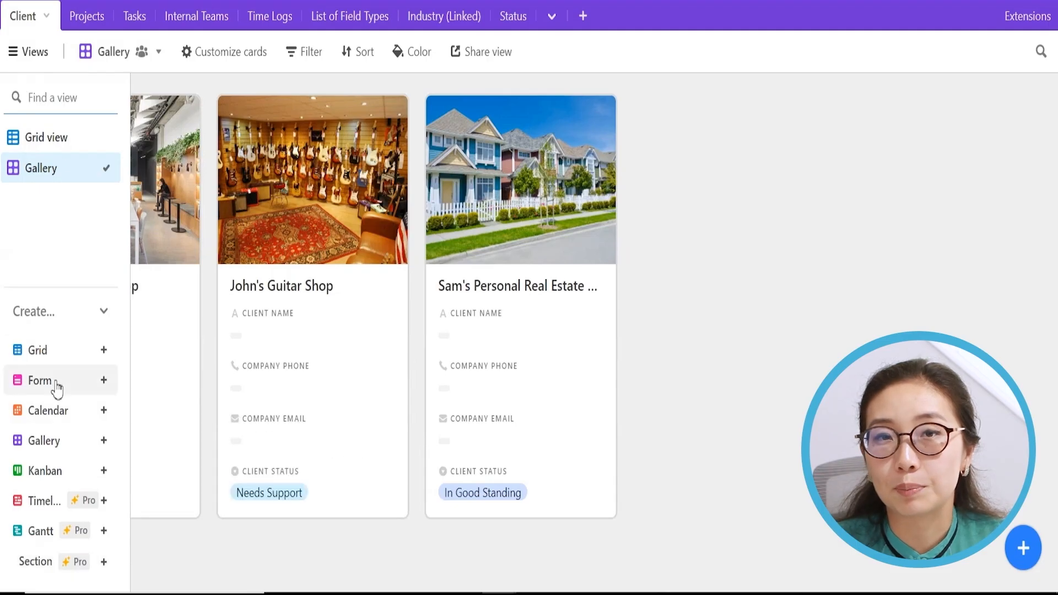
pyautogui.moveTo(57, 354)
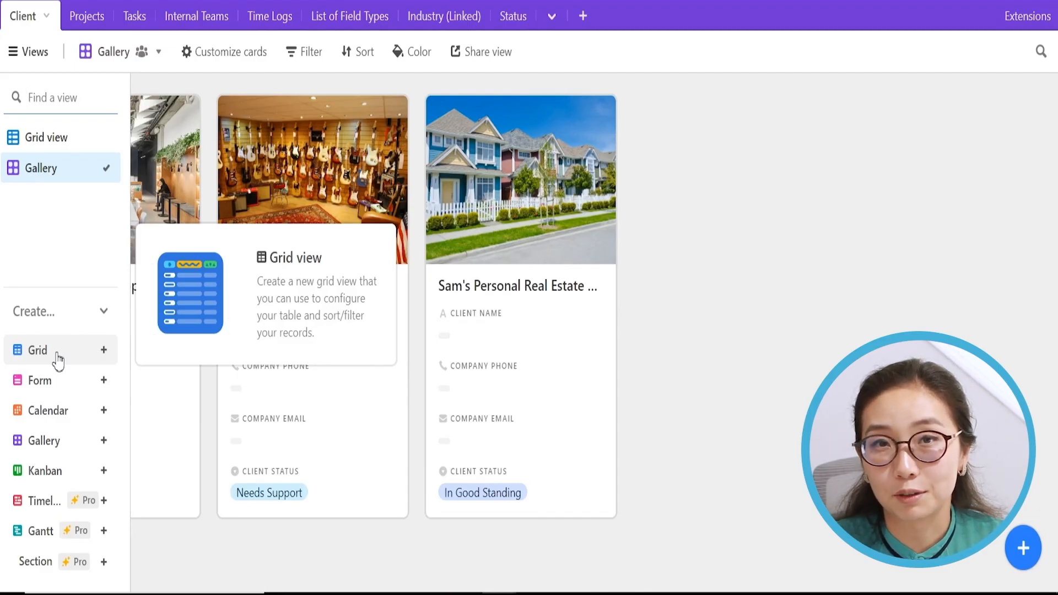
pyautogui.click(57, 353)
pyautogui.write('Client Reporting')
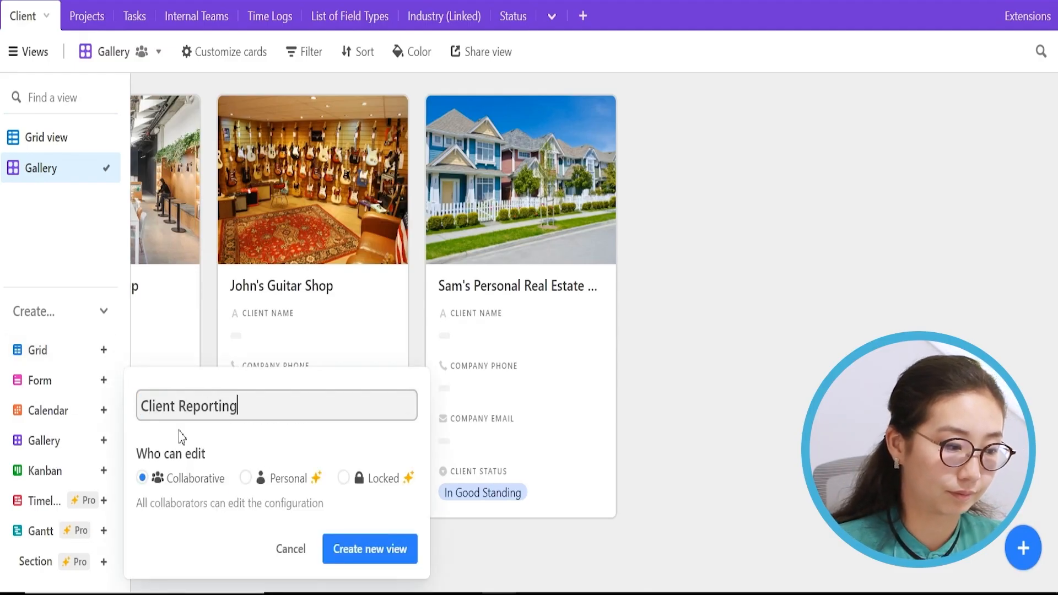
pyautogui.press('Return')
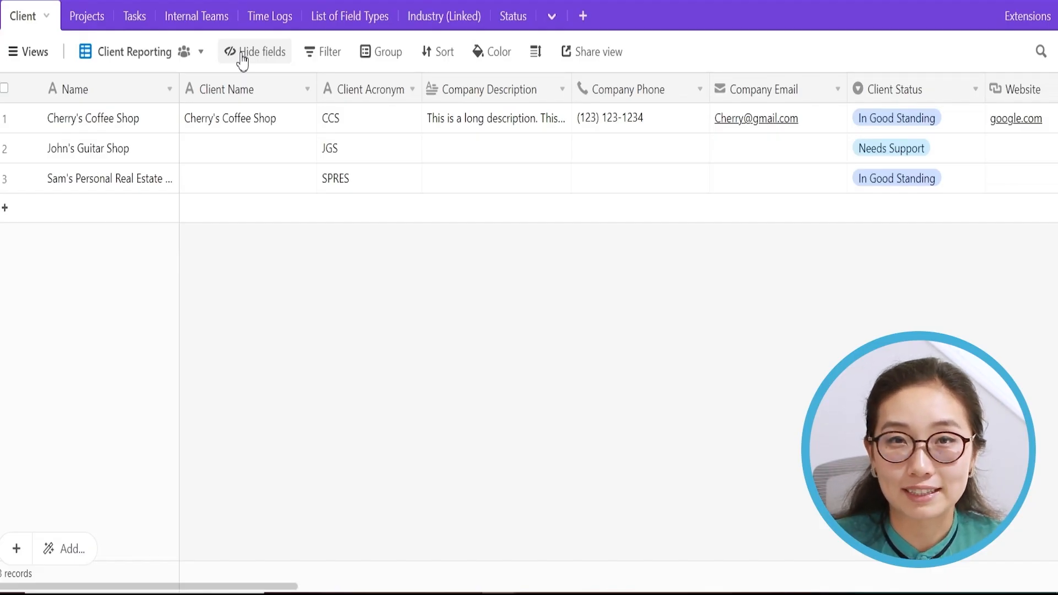
# - Hide all fields in the Client Reporting view except Name and the linked Projects field
pyautogui.click(242, 61)
pyautogui.click(306, 419)
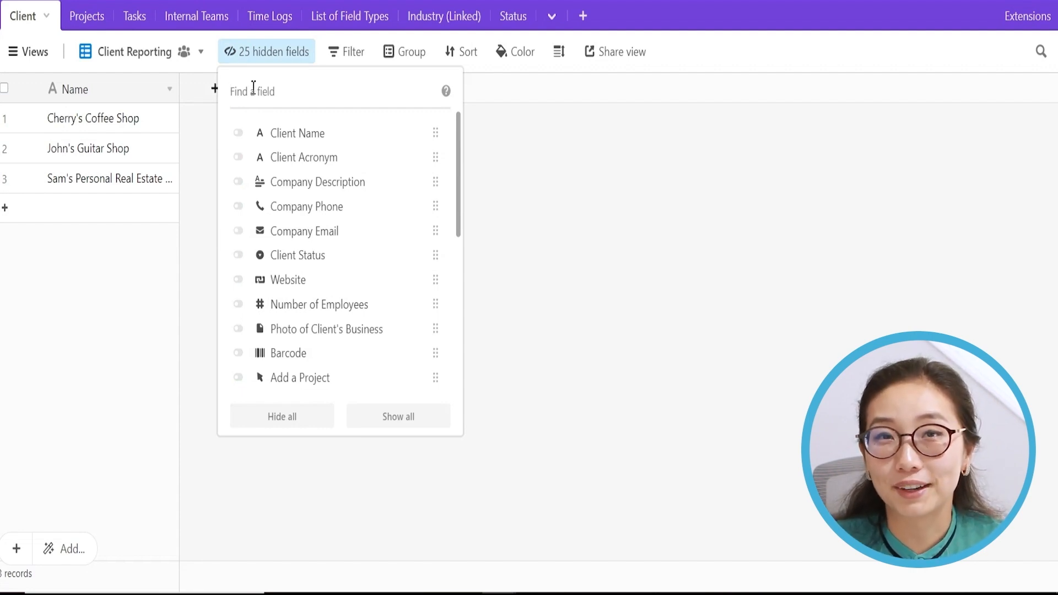
pyautogui.write('pro')
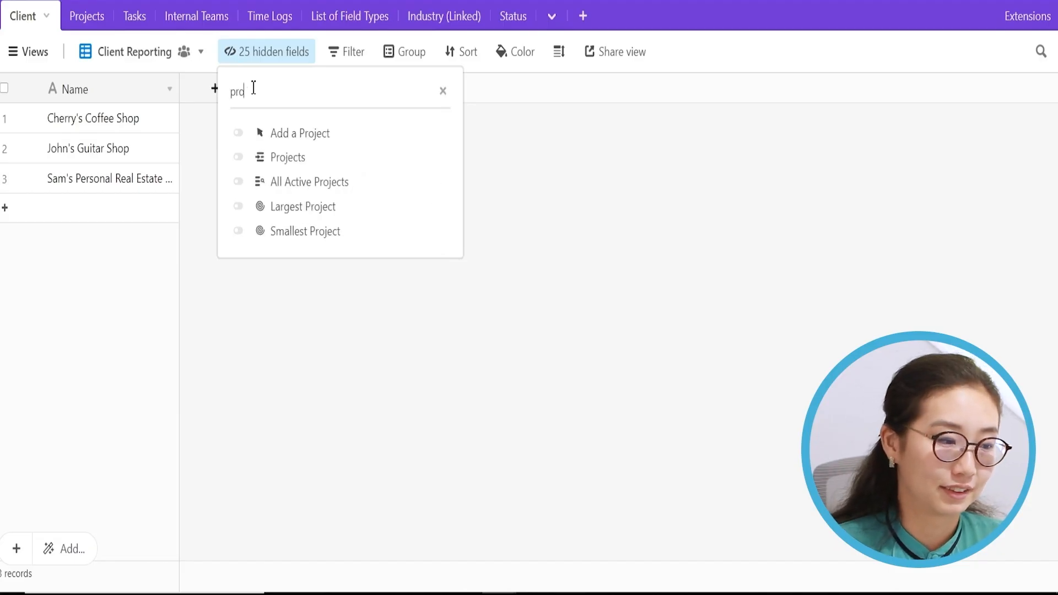
pyautogui.click(291, 160)
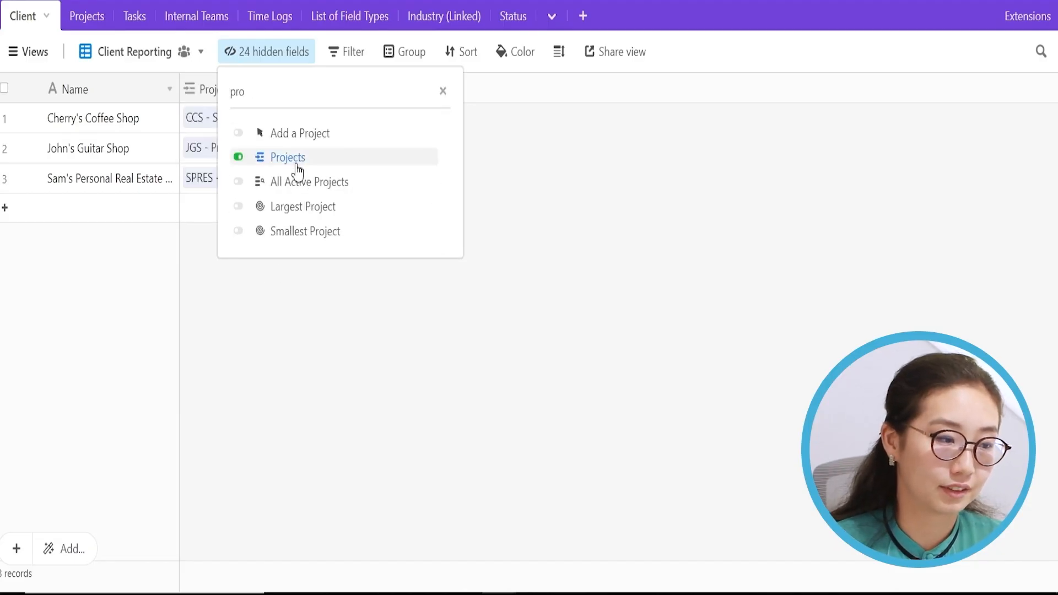
pyautogui.click(543, 203)
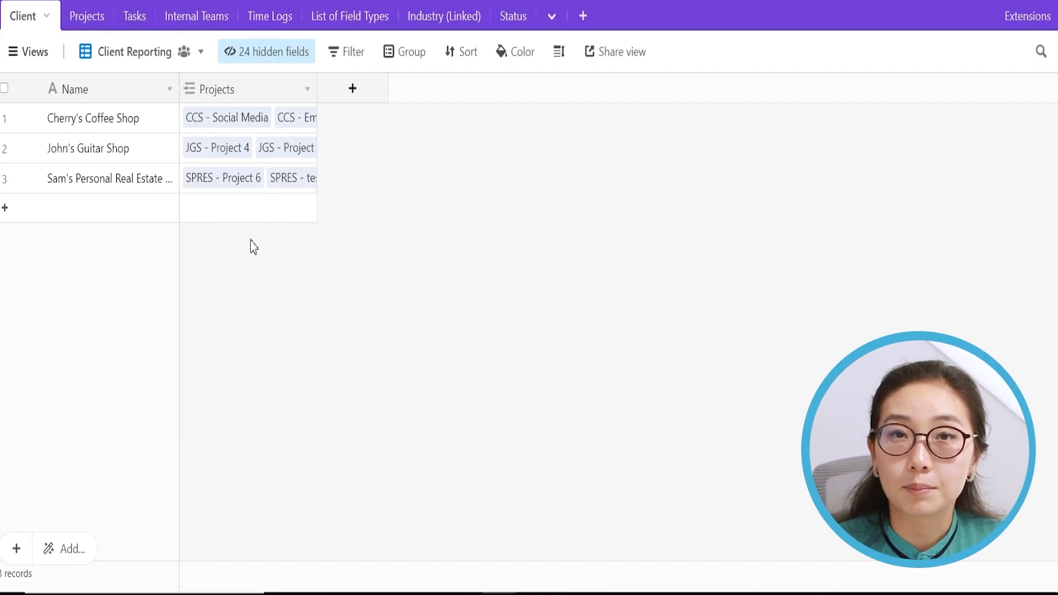
# - Start a new field named "Number of projects" after Projects and make it a Rollup
pyautogui.click(374, 99)
pyautogui.write('Number of ')
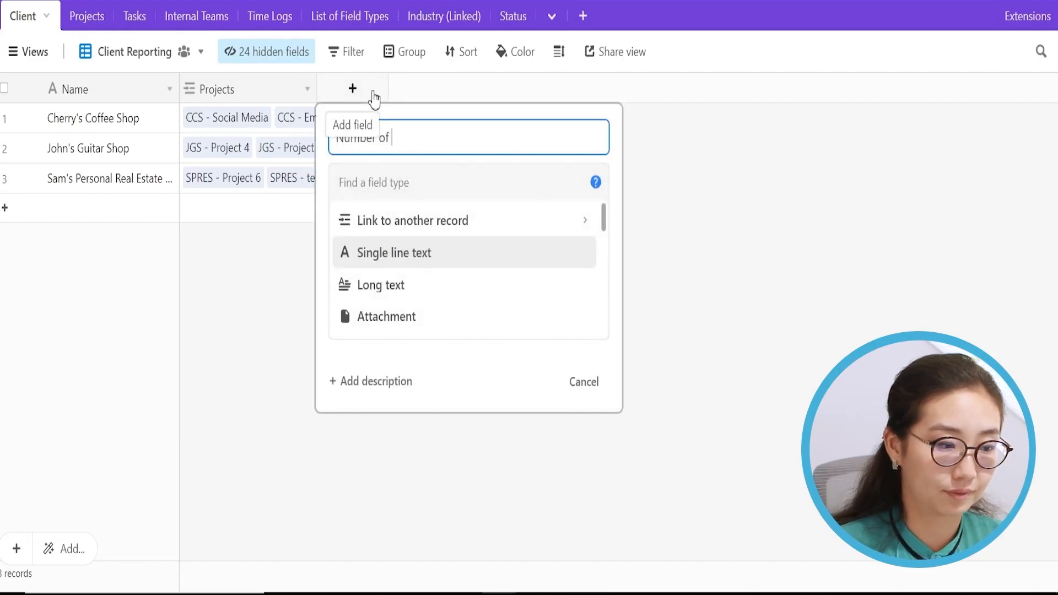
pyautogui.write('projects')
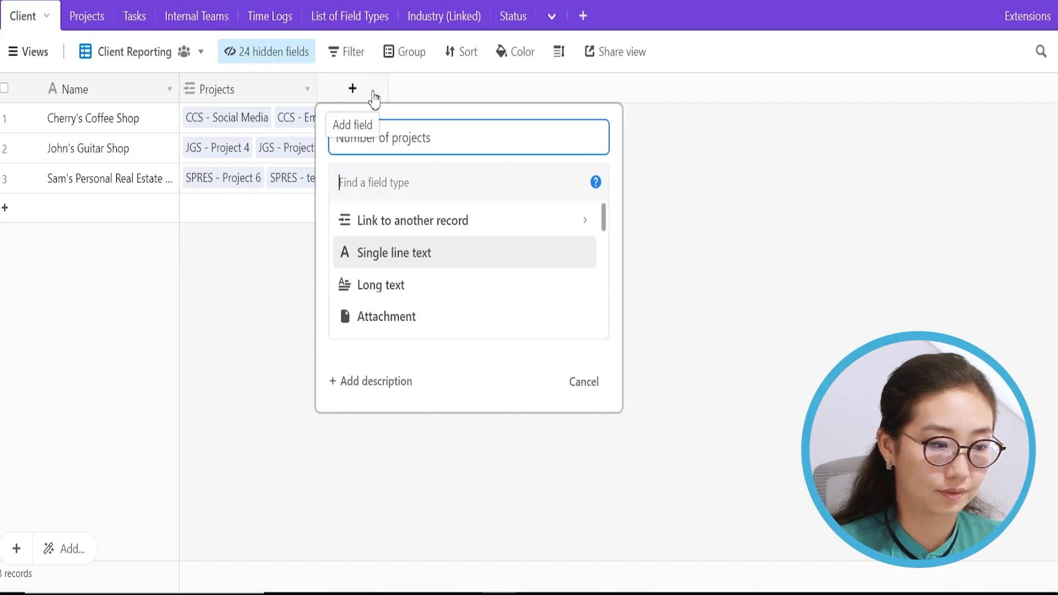
pyautogui.press('Tab')
pyautogui.write('ro')
pyautogui.press('Return')
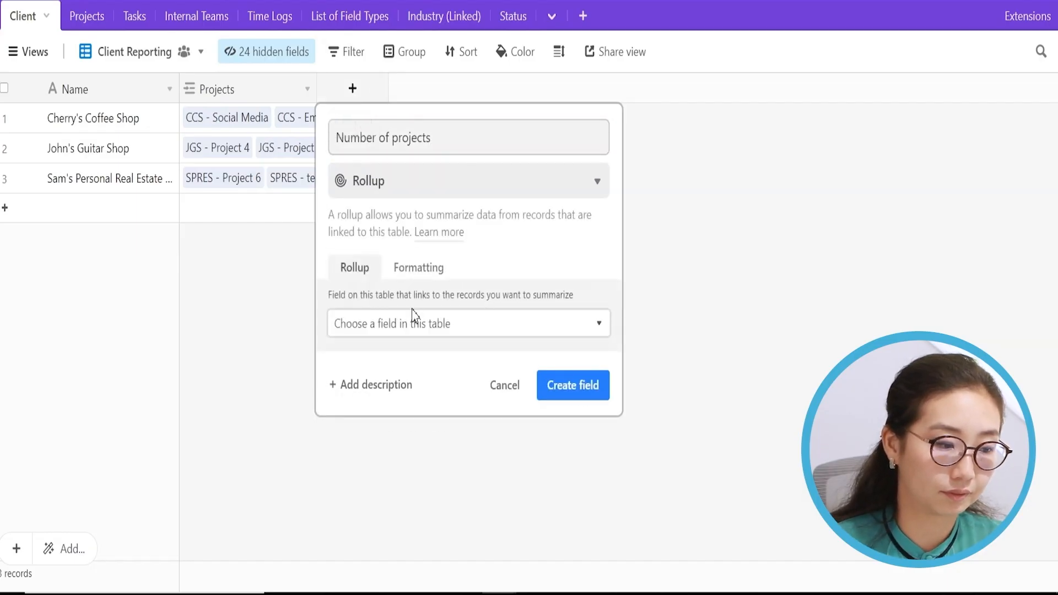
# - Set the rollup to summarize the Name field of the records linked through Projects
pyautogui.click(417, 324)
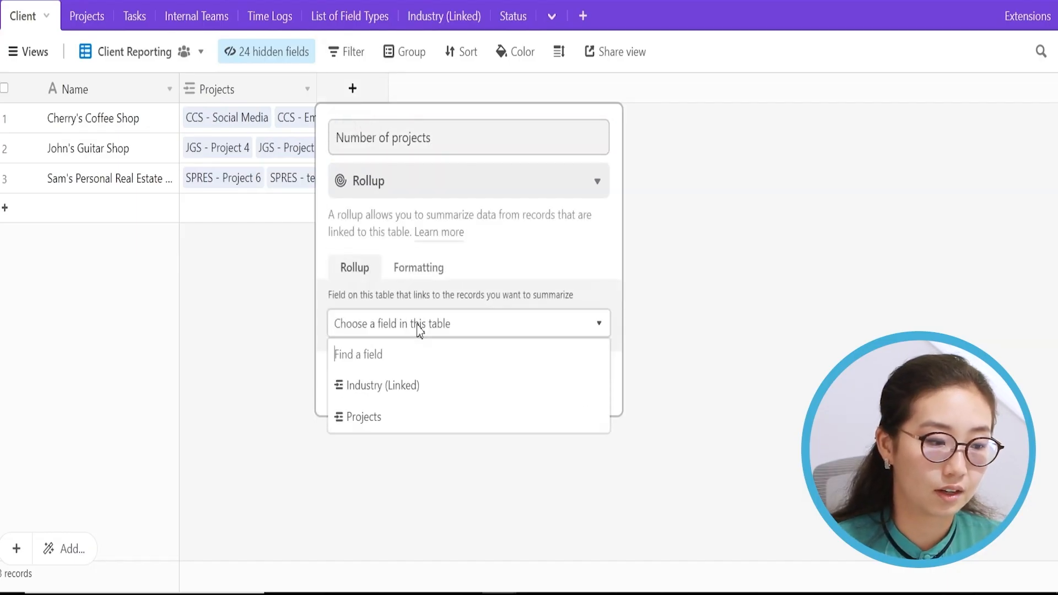
pyautogui.click(404, 430)
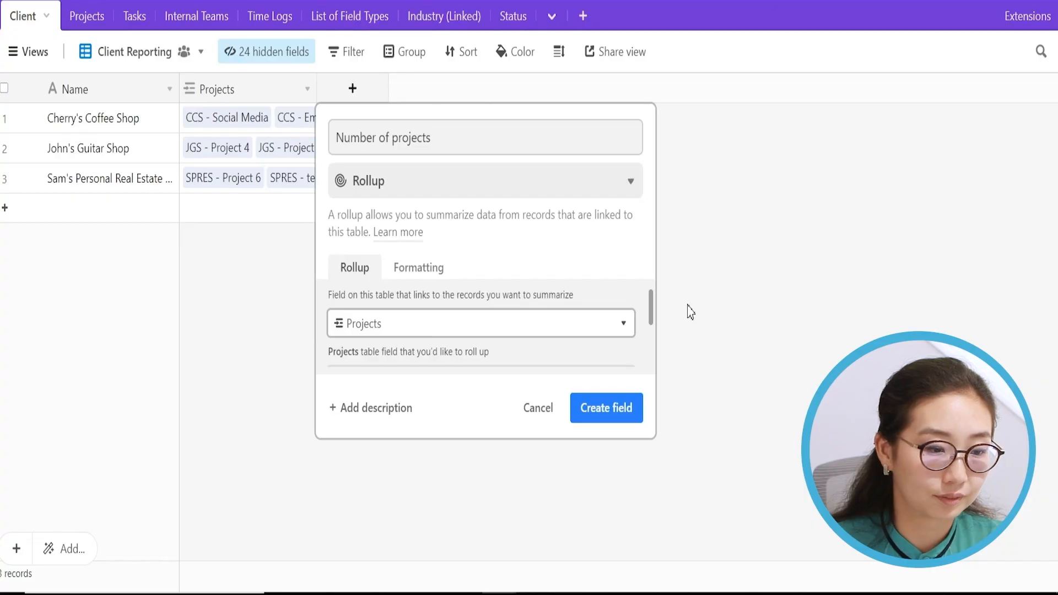
pyautogui.moveTo(652, 307); pyautogui.dragTo(609, 333)
pyautogui.click(512, 335)
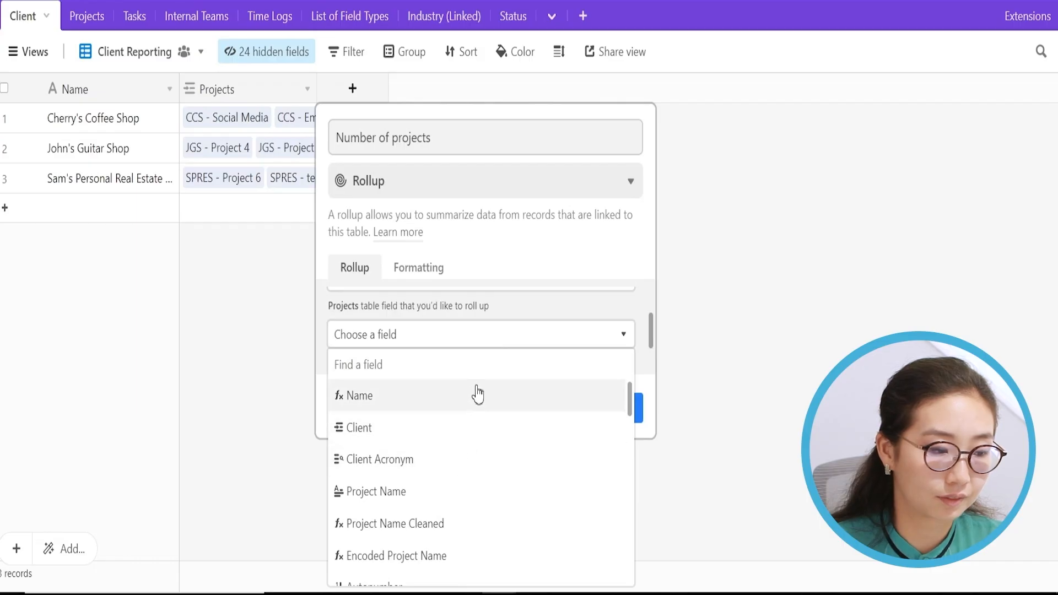
pyautogui.click(477, 407)
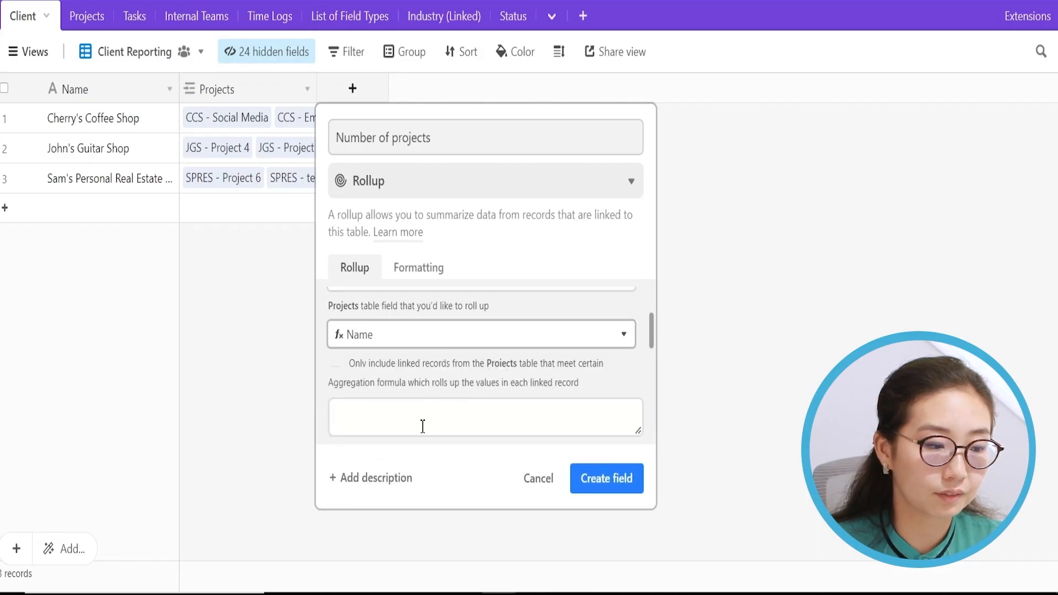
# - Use COUNTA(values) as the rollup's aggregation formula and create the field
pyautogui.click(423, 425)
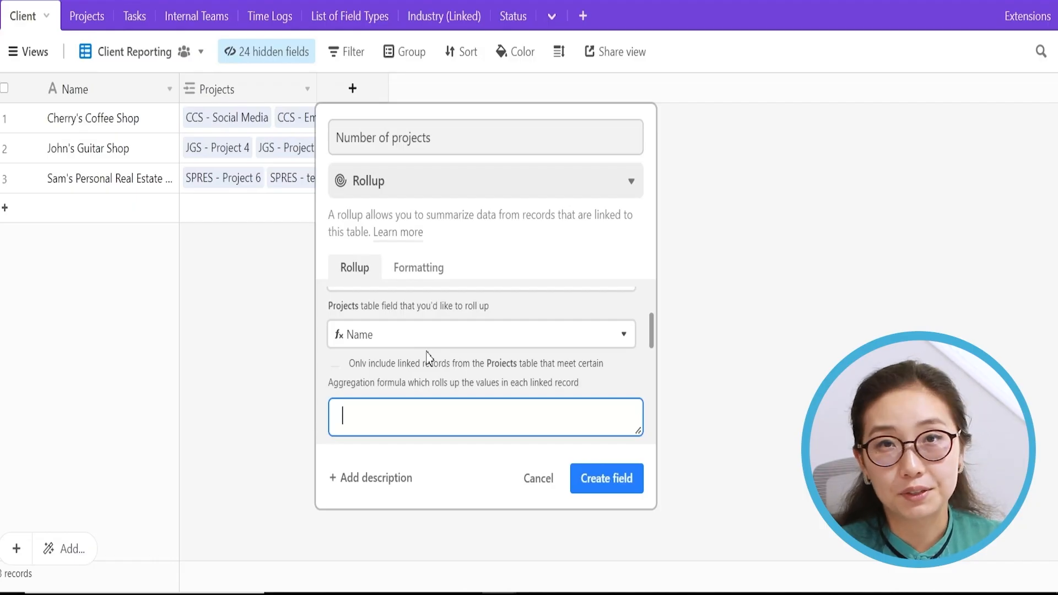
pyautogui.write('counta')
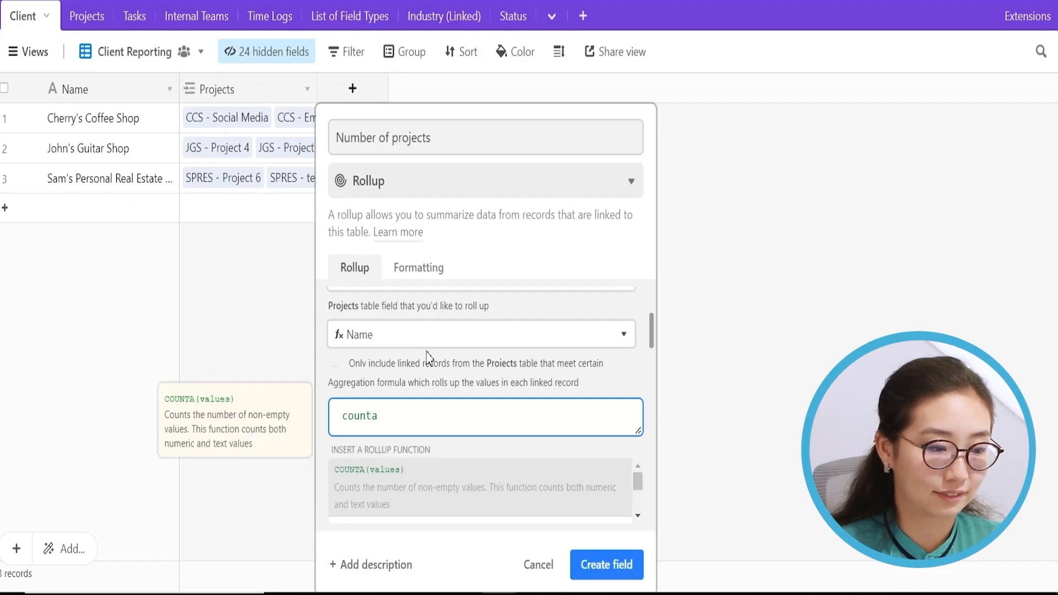
pyautogui.press('Tab')
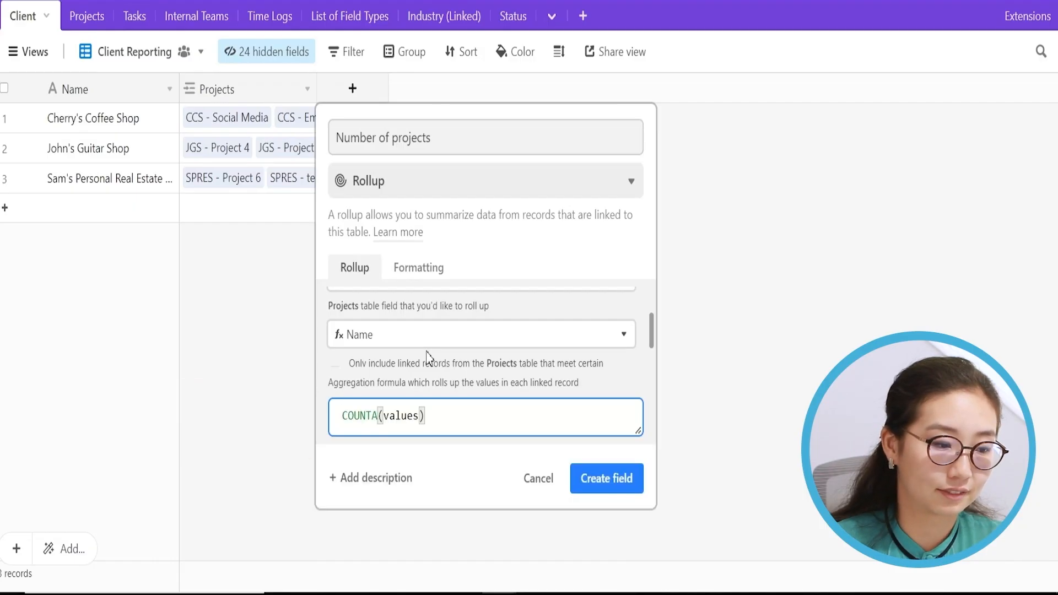
pyautogui.click(629, 484)
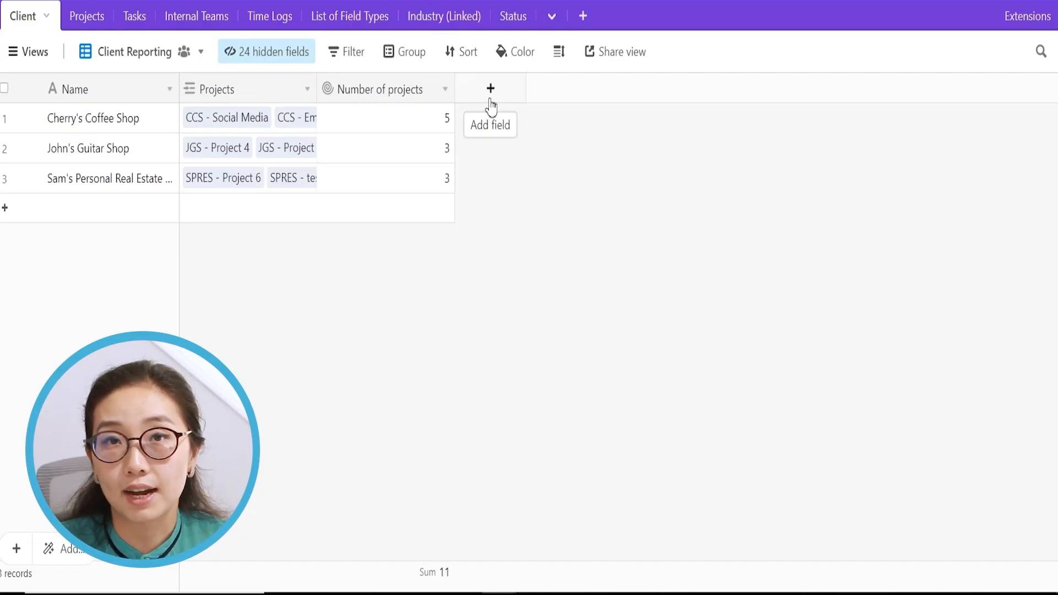
# - Start another new field named "Number of Projects (Count)" with the Count field type
pyautogui.click(490, 101)
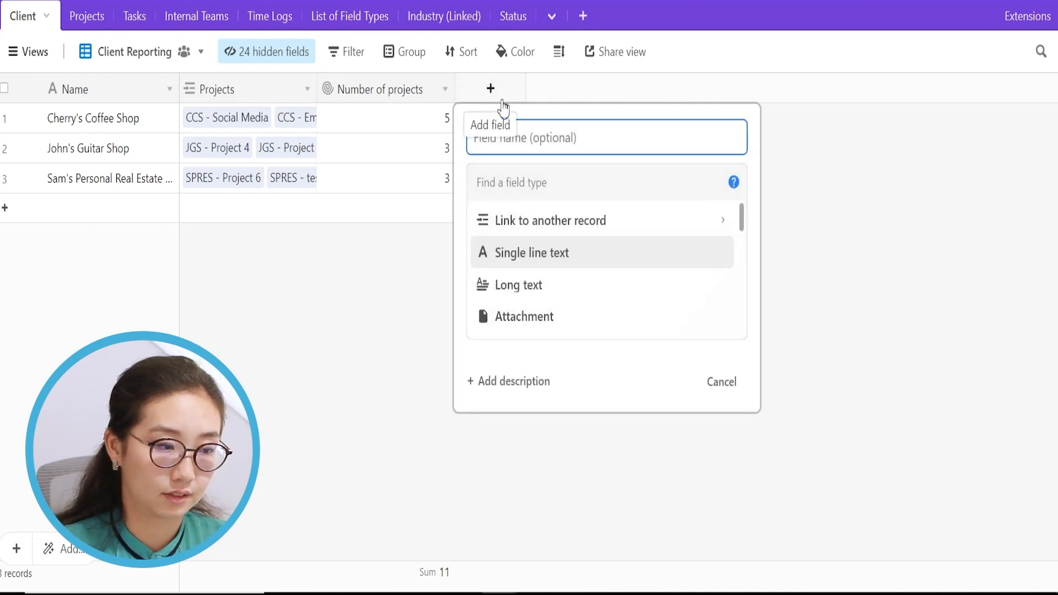
pyautogui.write('Nu')
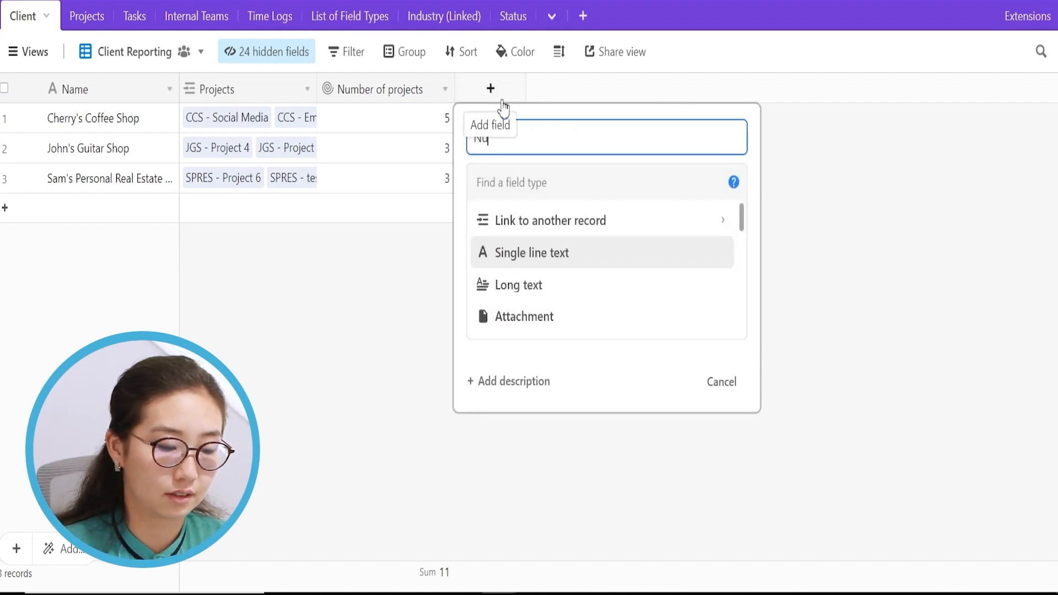
pyautogui.write('mber of Project')
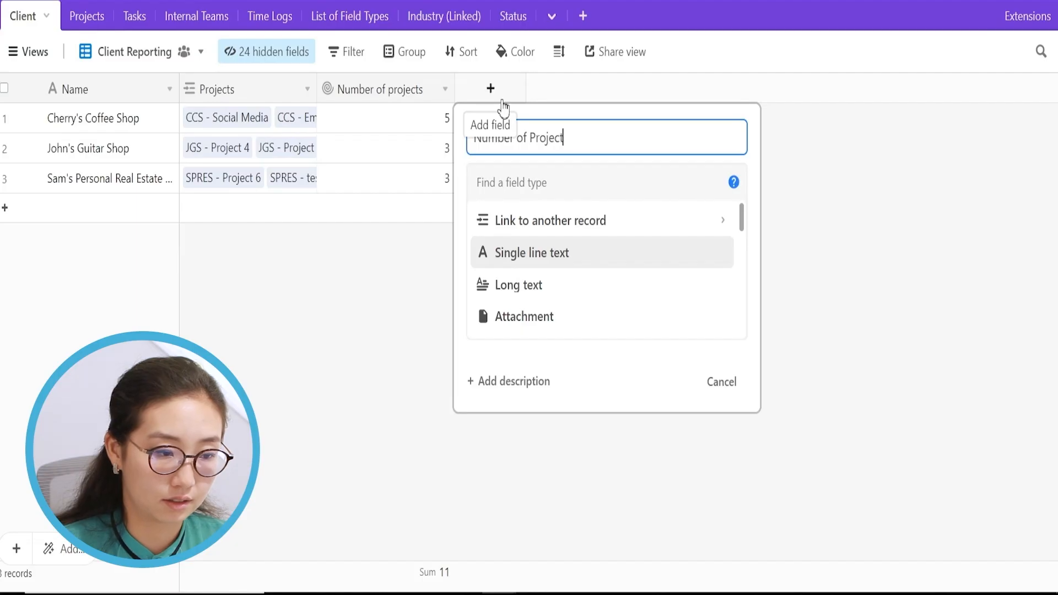
pyautogui.write('s (Count)')
pyautogui.press('Tab')
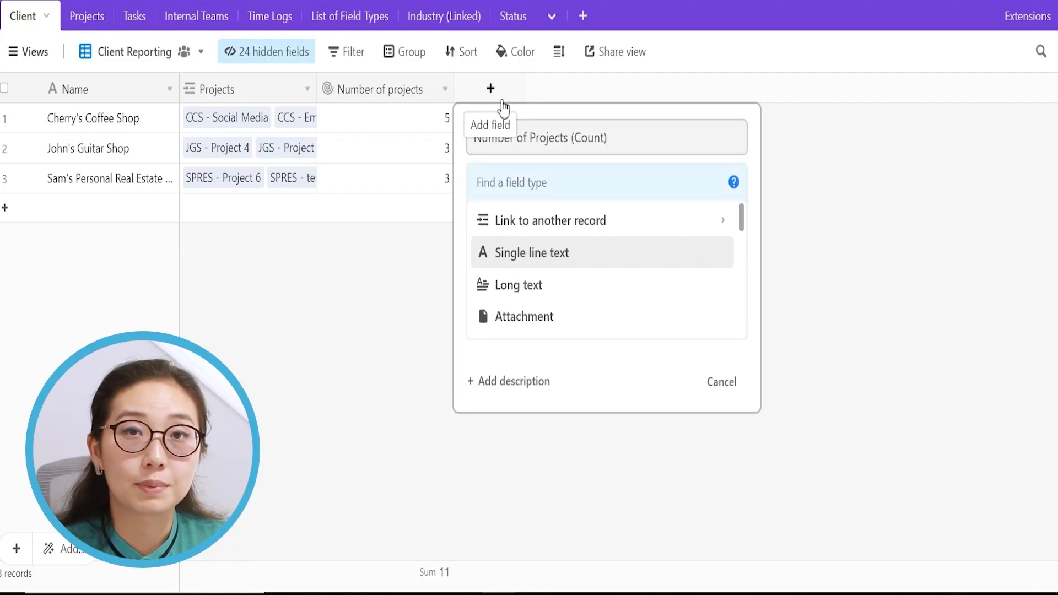
pyautogui.write('cou')
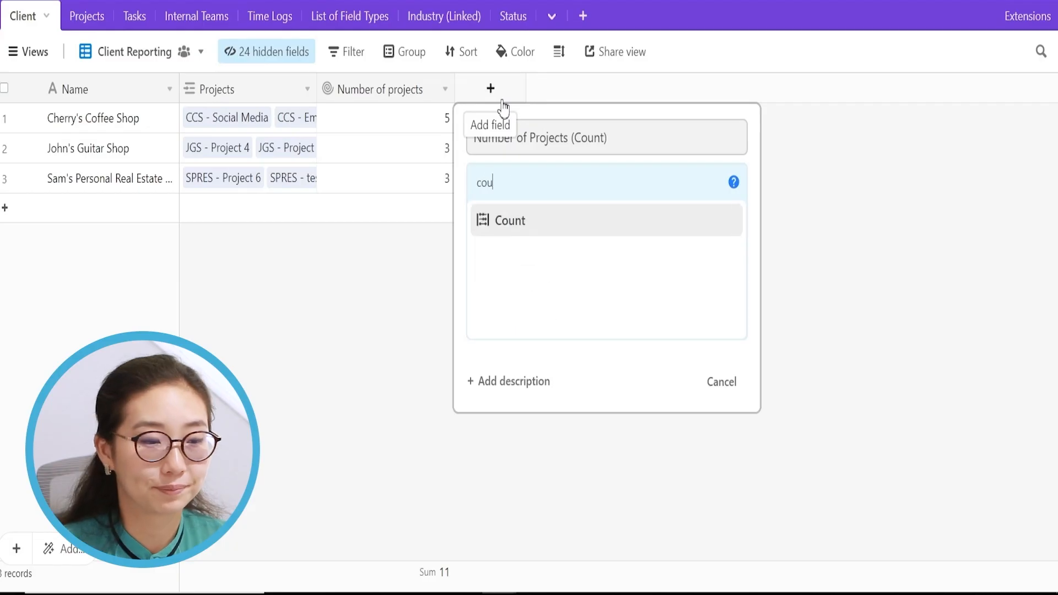
pyautogui.press('Return')
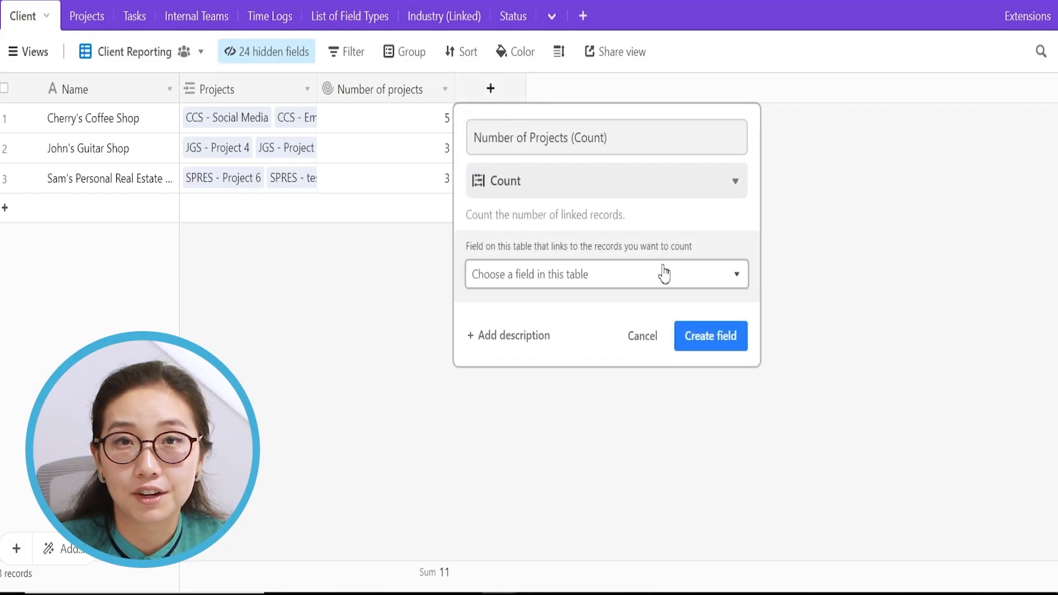
# - Make the Count field count the records linked through Projects and create it
pyautogui.click(555, 282)
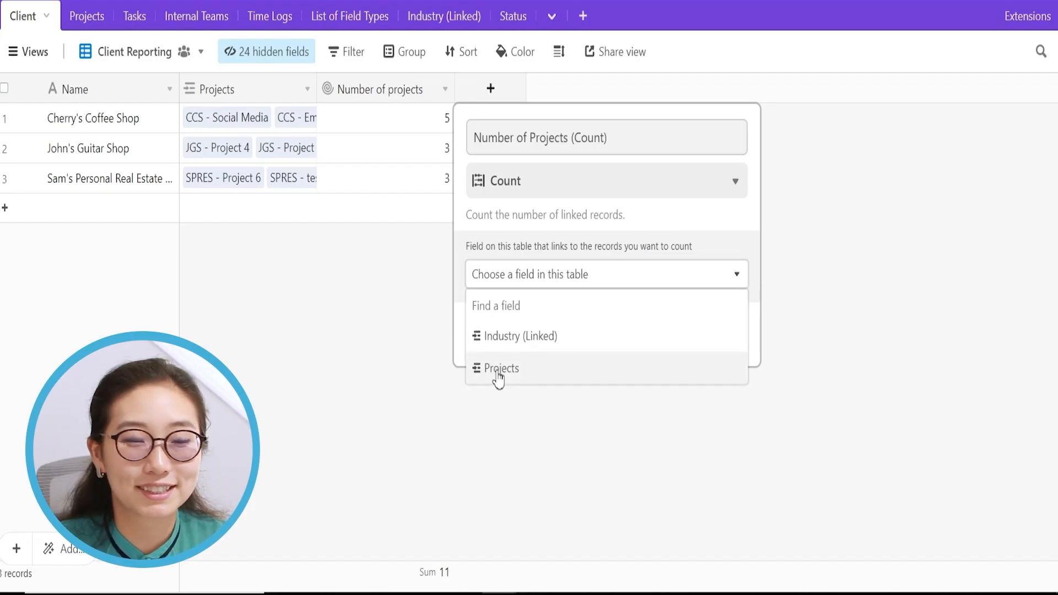
pyautogui.click(499, 368)
pyautogui.click(742, 389)
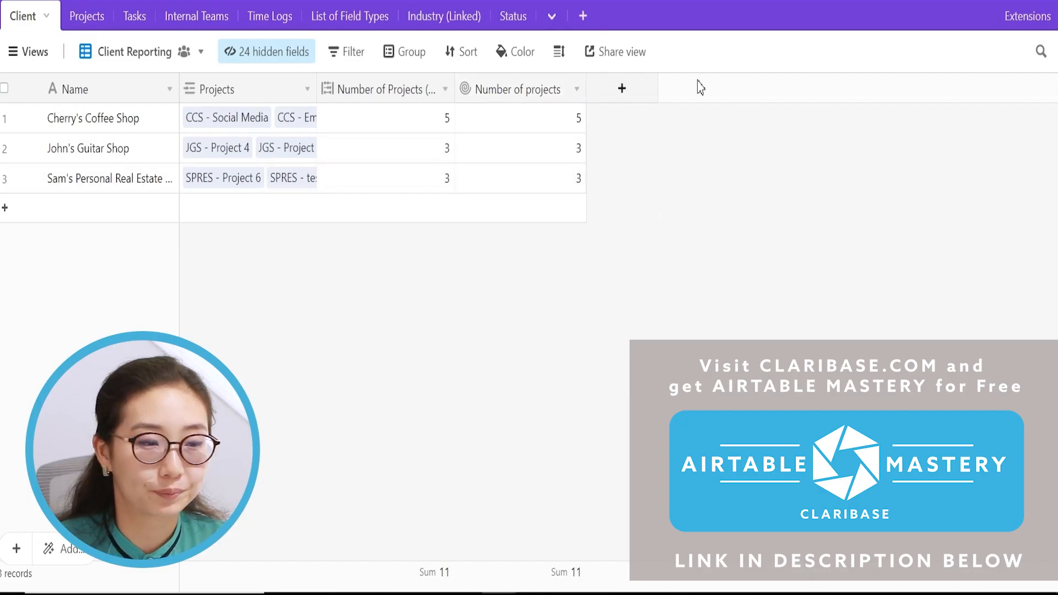
# - Start a new Rollup field named "Time Spent on All Projects" at the end of the view's fields
pyautogui.click(622, 101)
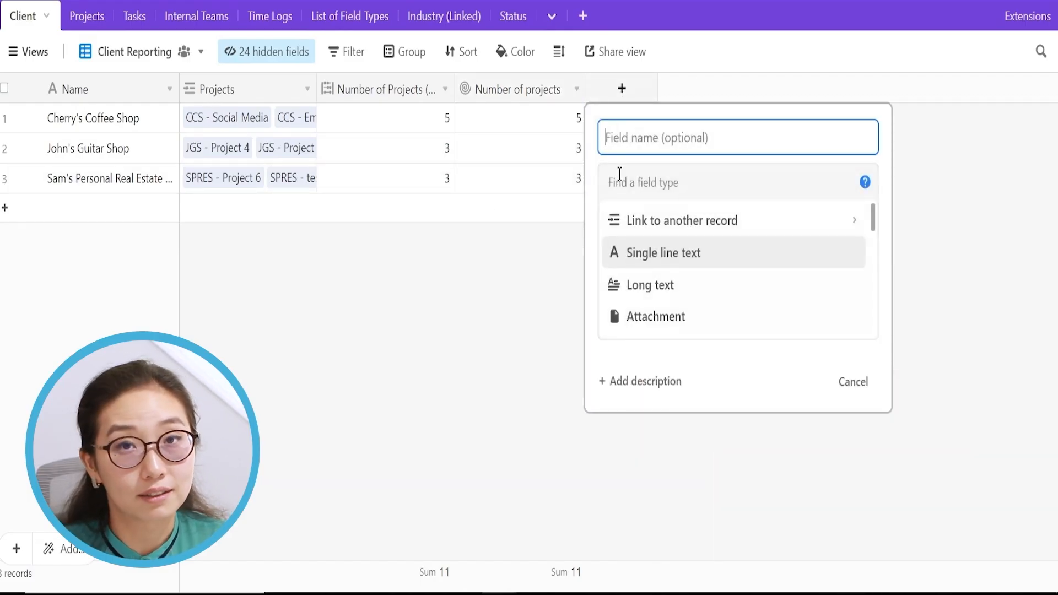
pyautogui.write('Time S')
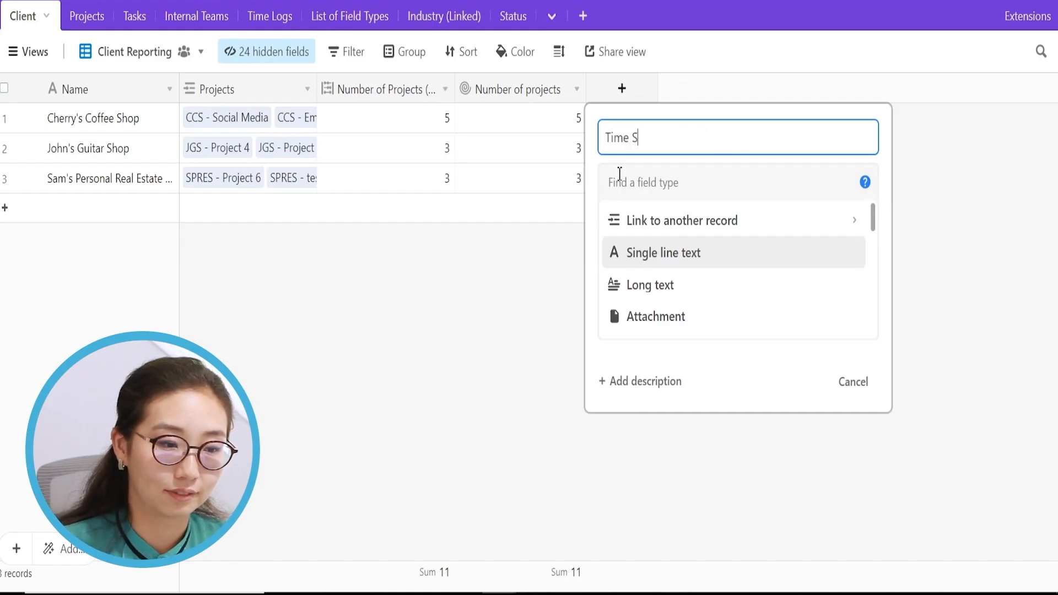
pyautogui.write('pent on All Projects')
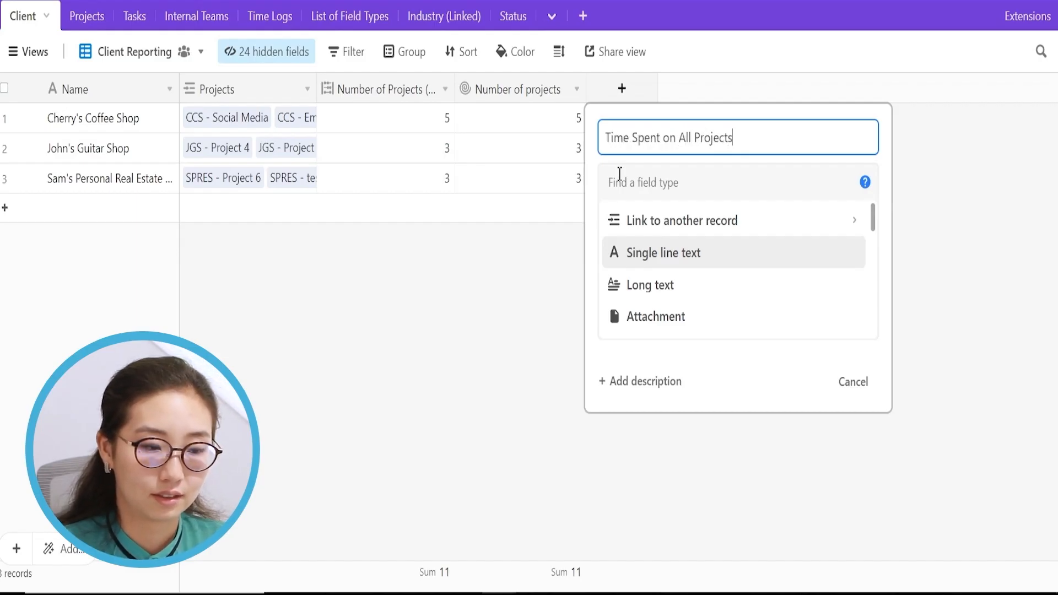
pyautogui.click(620, 174)
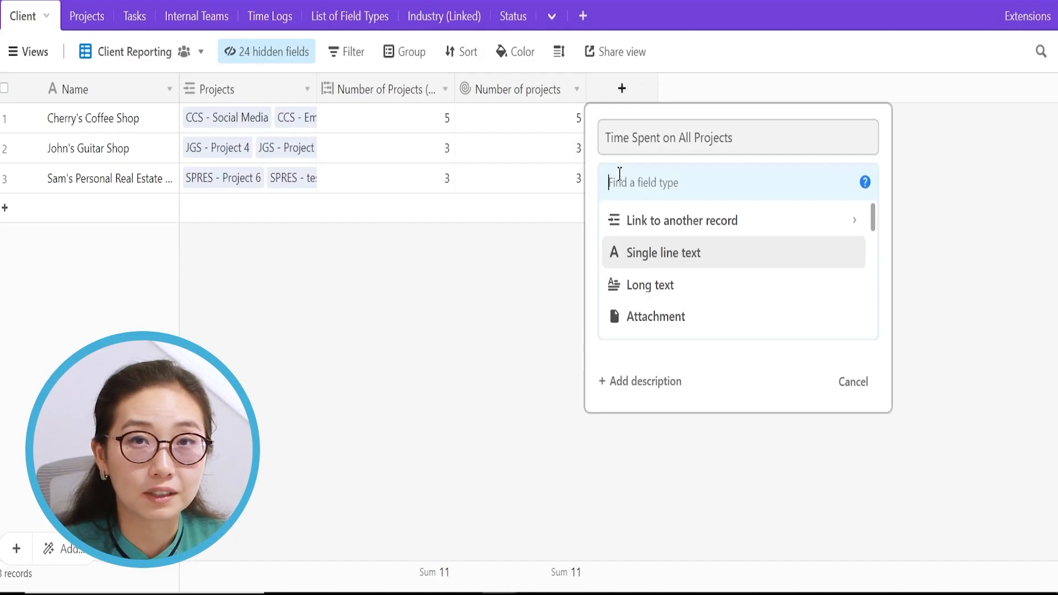
pyautogui.write('rol')
pyautogui.press('Return')
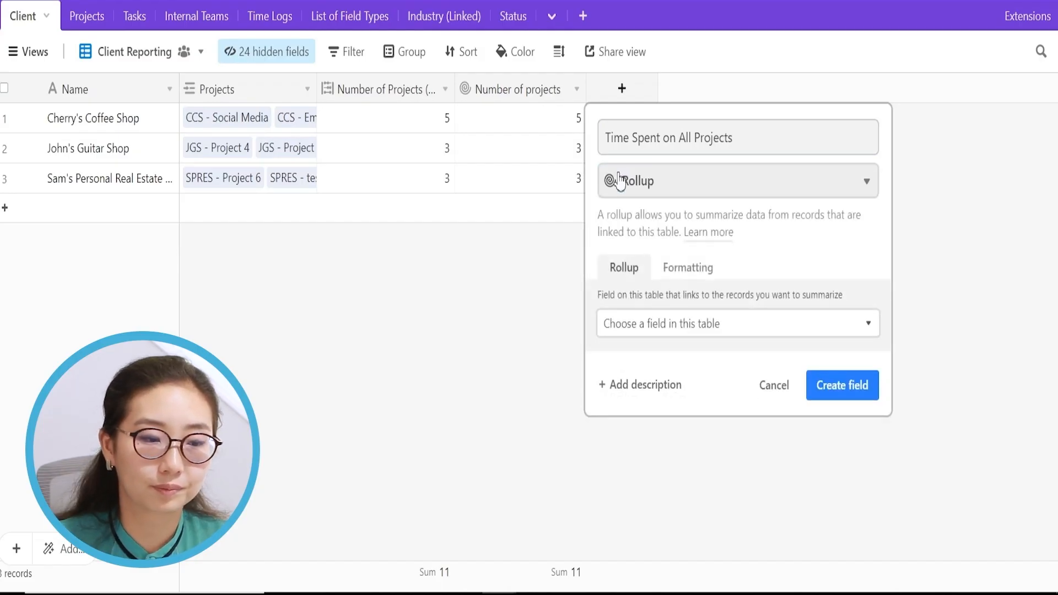
# - Set the rollup to summarize the Time Spent on Project field from the records linked through Projects
pyautogui.click(714, 325)
pyautogui.write('p')
pyautogui.press('Return')
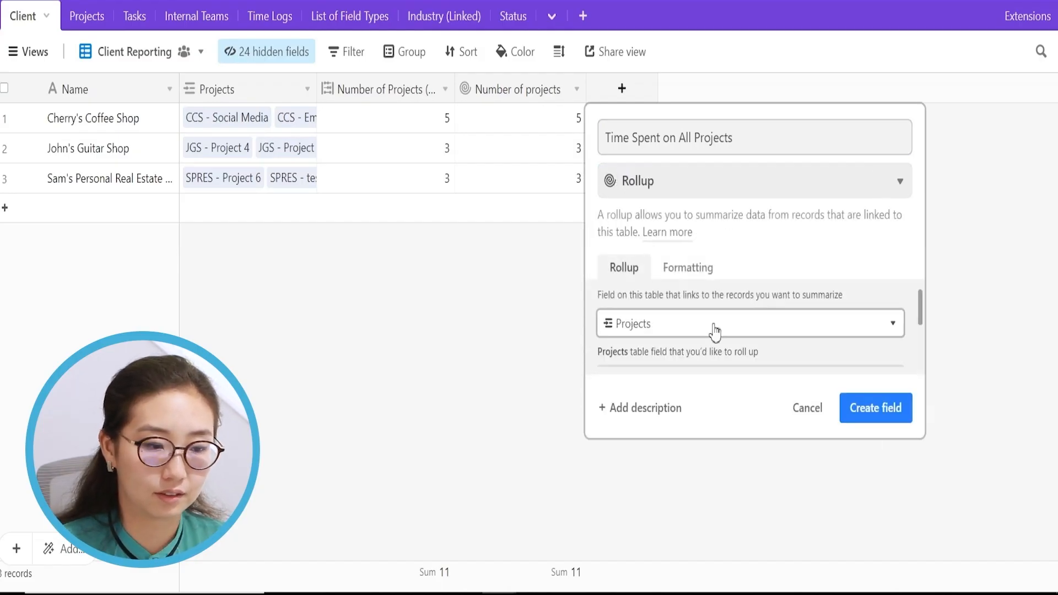
pyautogui.scroll(-1, 922, 329)
pyautogui.scroll(-1, 922, 329)
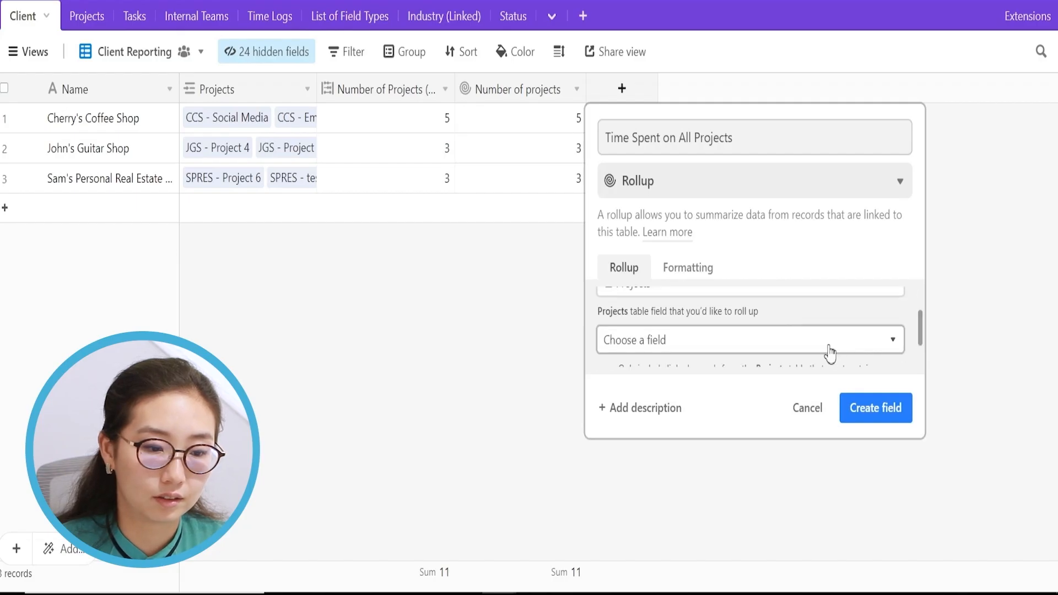
pyautogui.click(805, 349)
pyautogui.write('time')
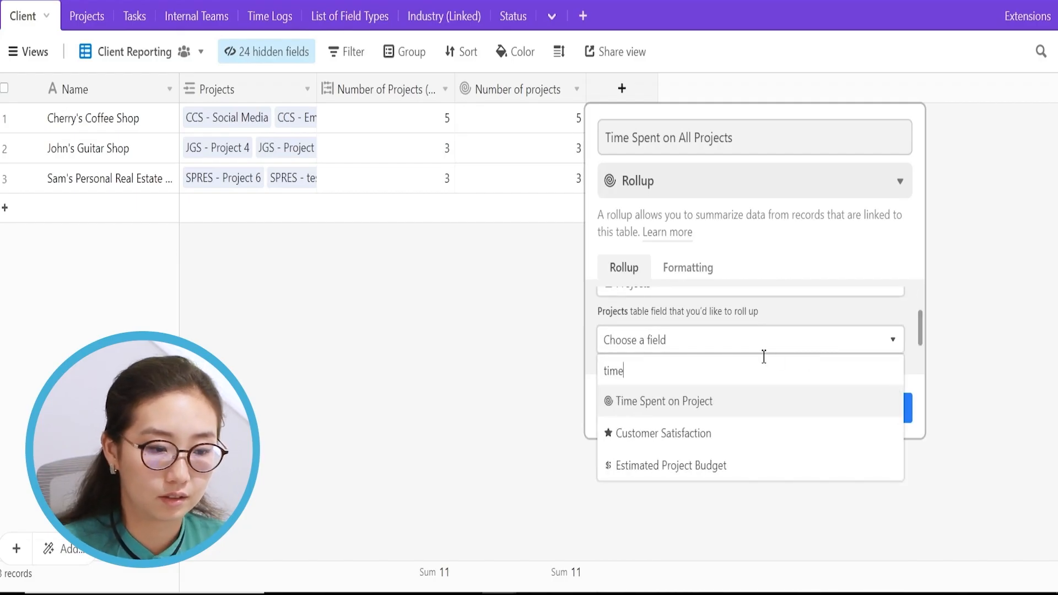
pyautogui.press('Return')
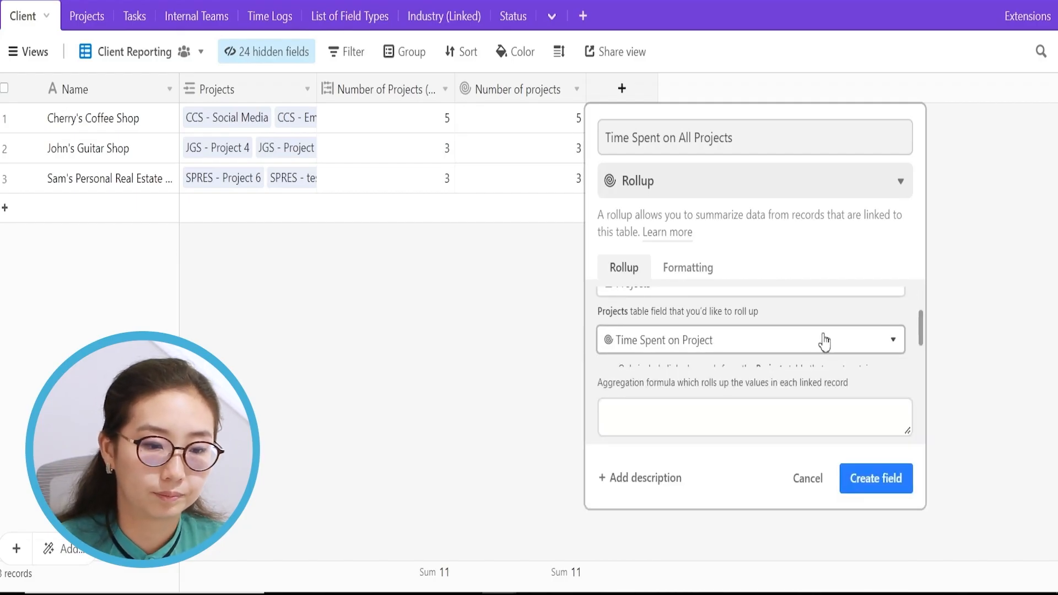
# - Create the field with SUM(values) as its aggregation formula and widen its column to fit the full field name
pyautogui.scroll(2, 923, 328)
pyautogui.moveTo(920, 320); pyautogui.dragTo(921, 321)
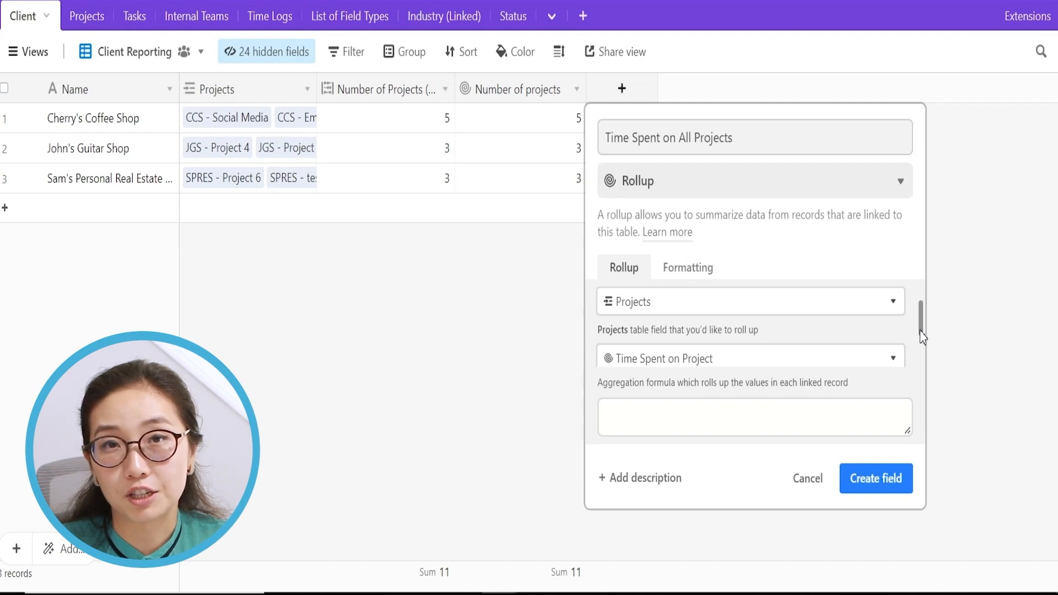
pyautogui.scroll(-1, 923, 337)
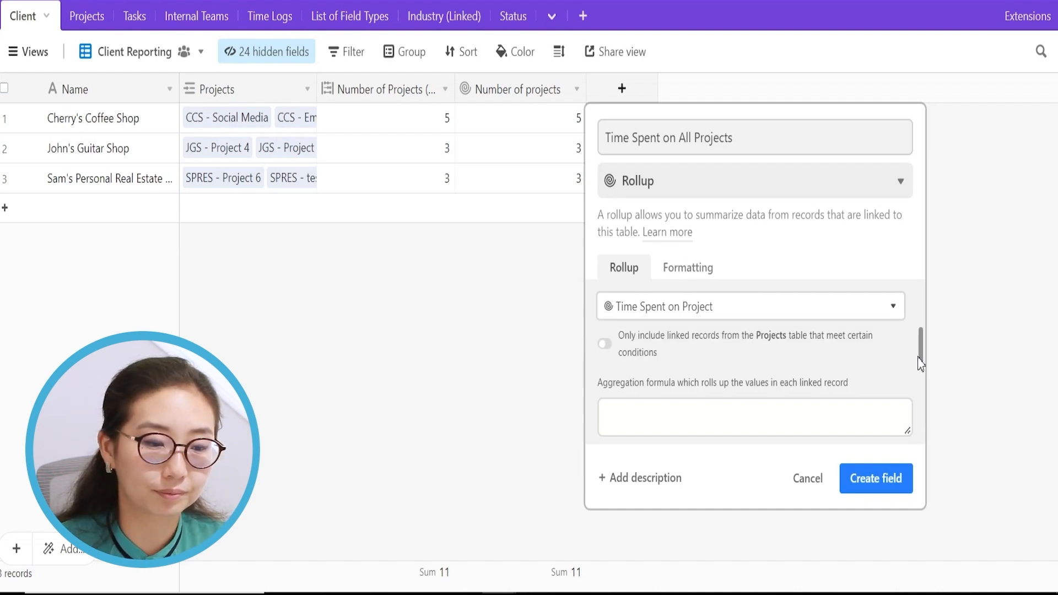
pyautogui.click(765, 431)
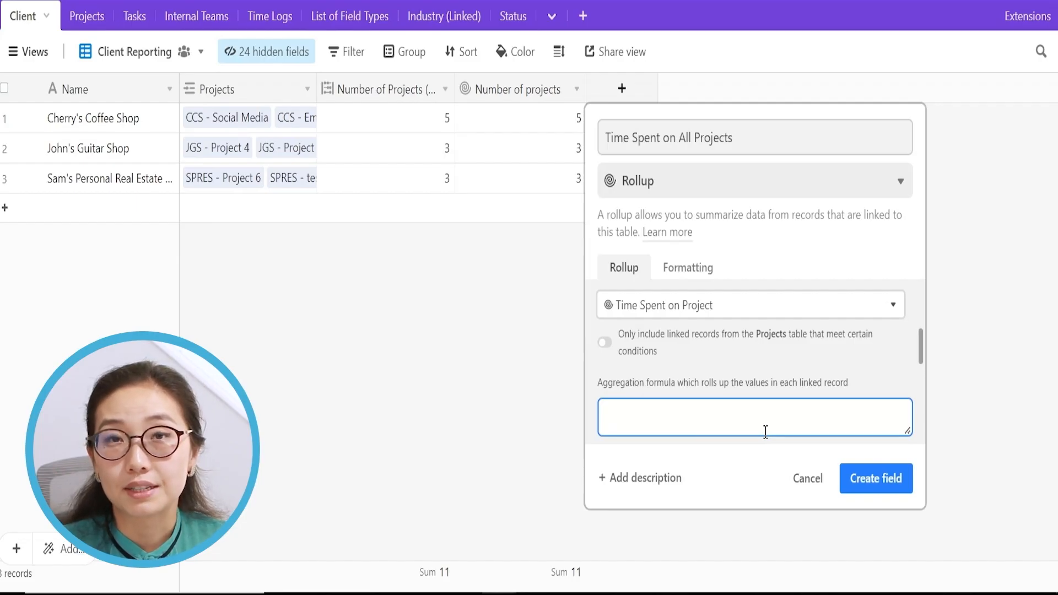
pyautogui.write('sum')
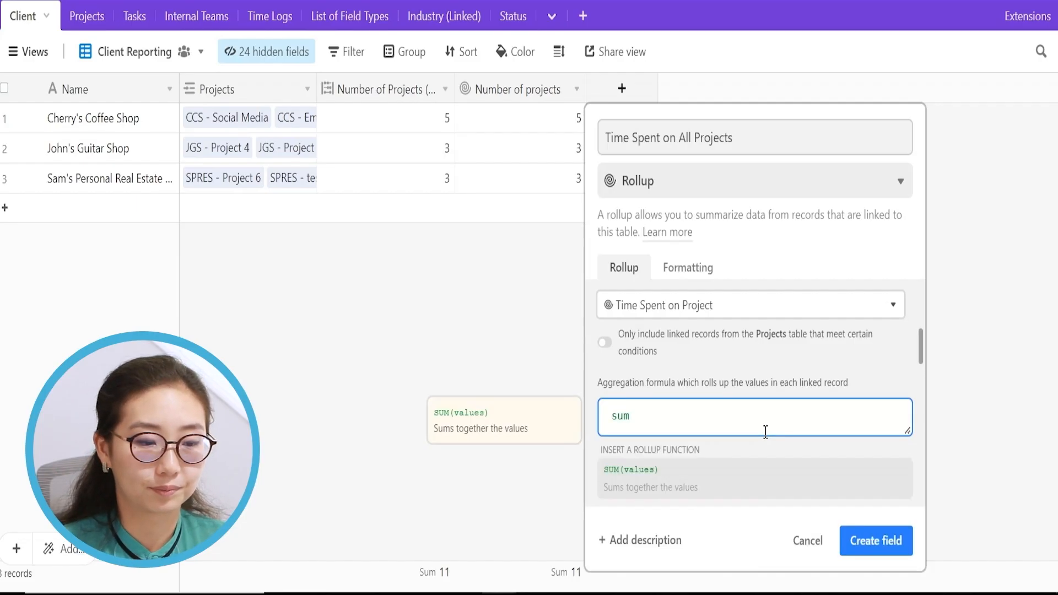
pyautogui.press('Tab')
pyautogui.click(837, 463)
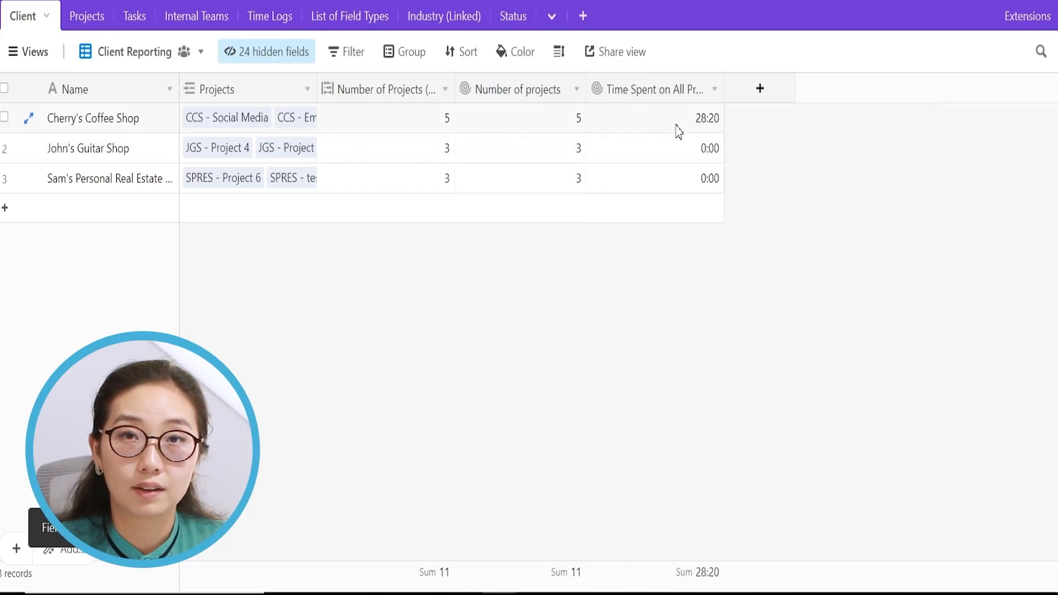
pyautogui.click(678, 131)
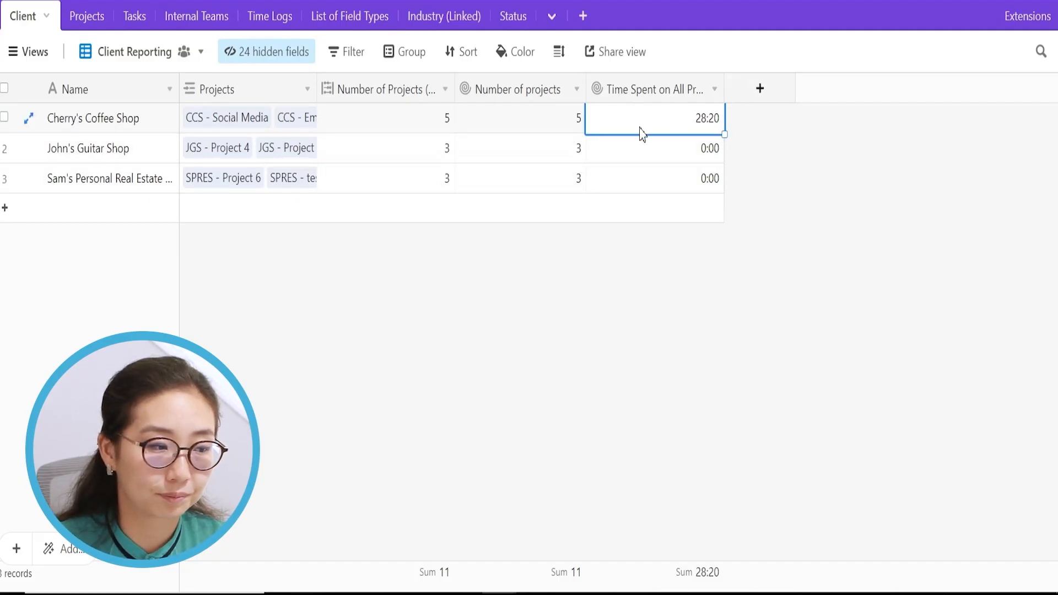
pyautogui.moveTo(720, 95); pyautogui.dragTo(746, 94)
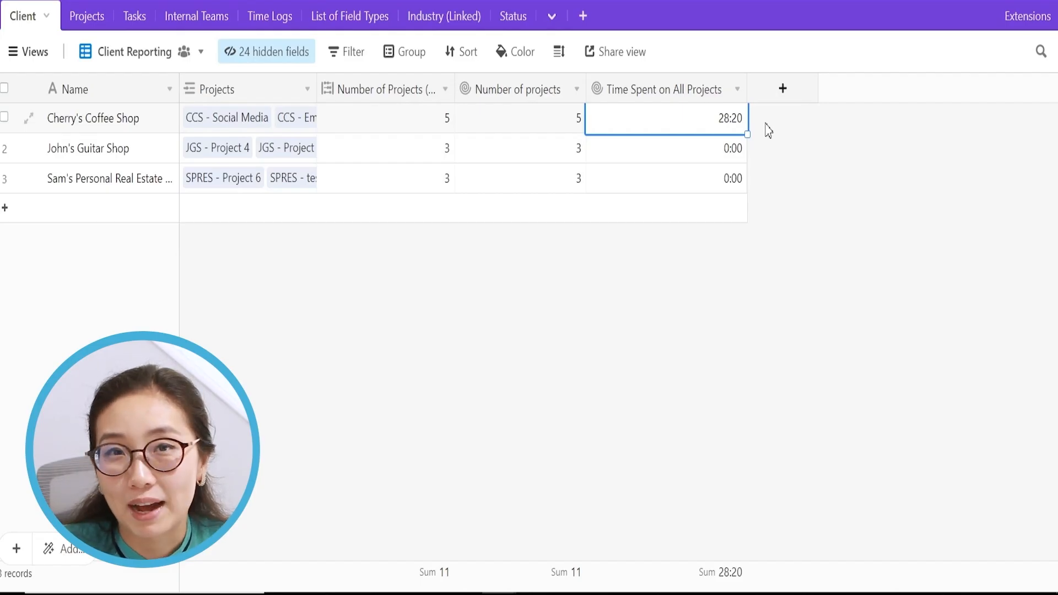
# - Start a new Rollup field named "Hours Spent on Largest Project" at the end of the view's fields
pyautogui.click(784, 88)
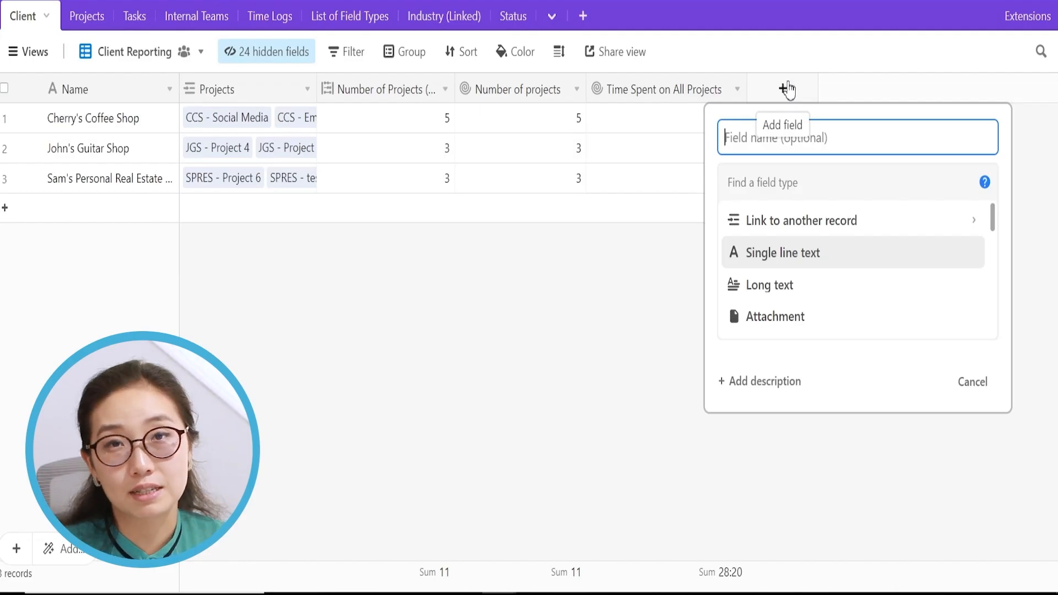
pyautogui.write('Ho')
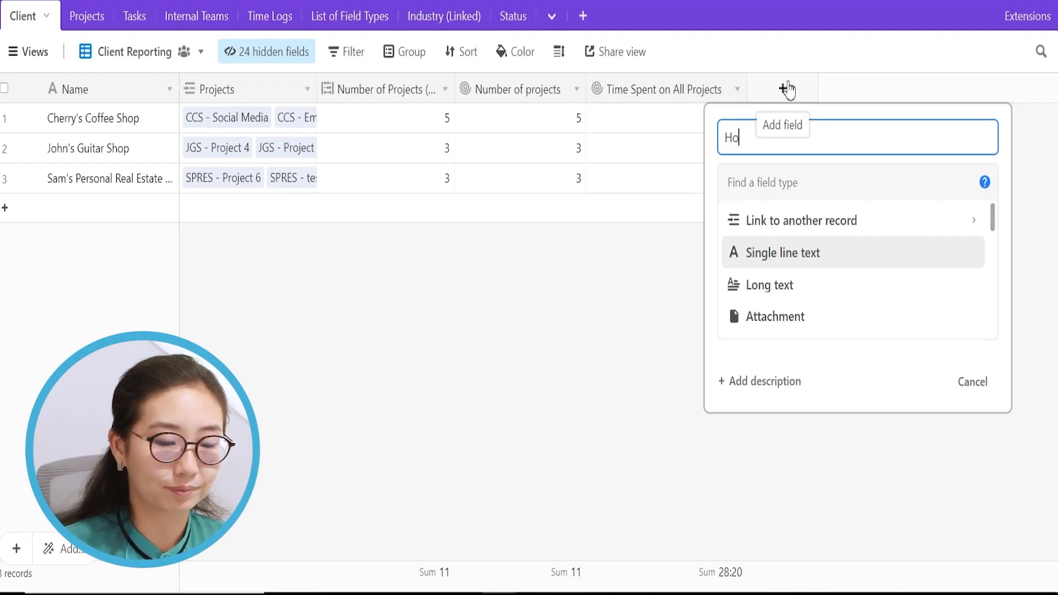
pyautogui.write('urs Spent on')
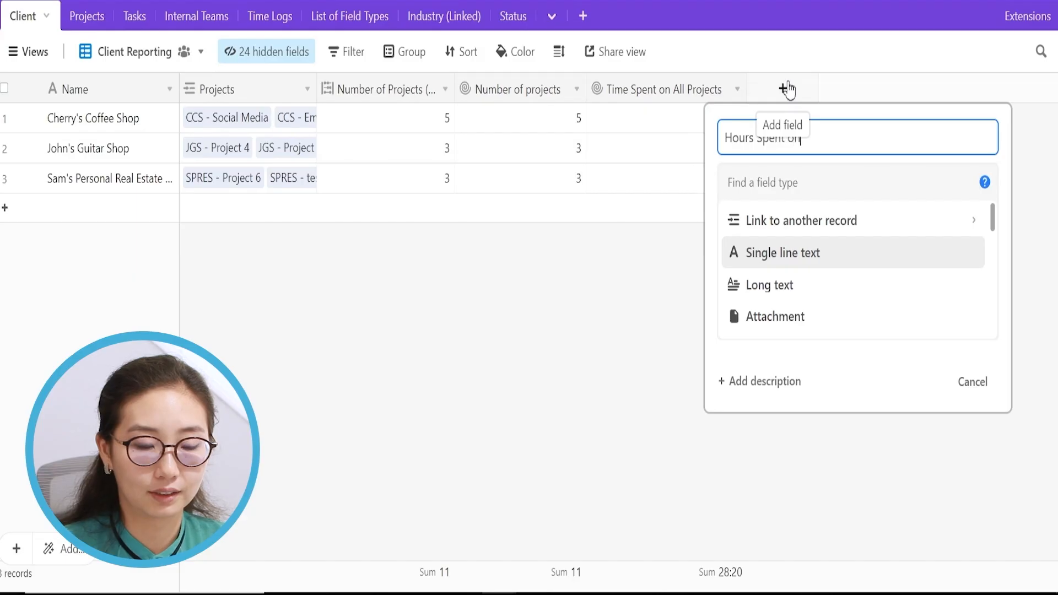
pyautogui.write(' Large')
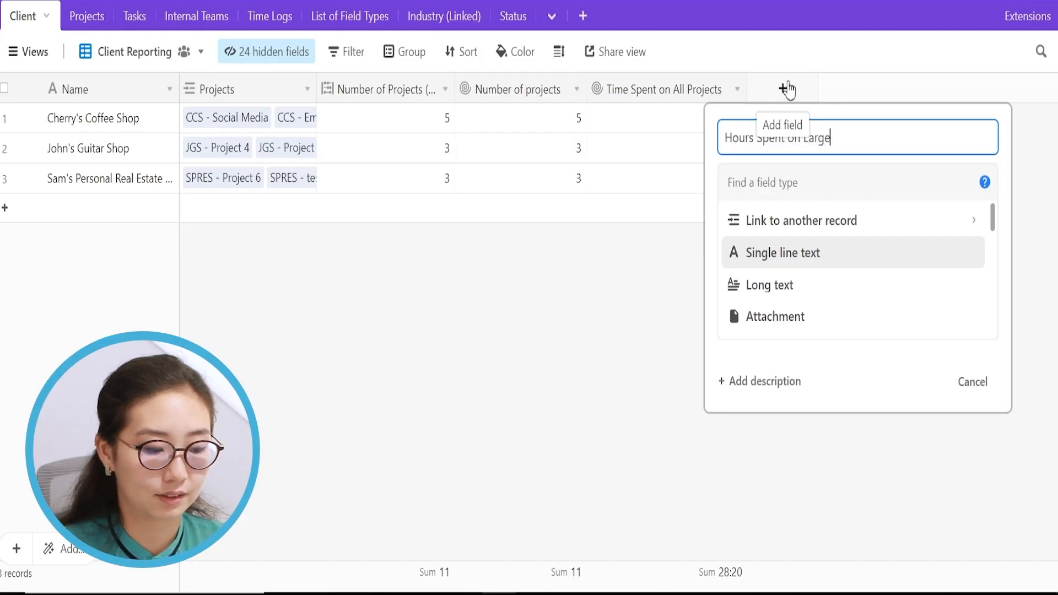
pyautogui.write('st Project')
pyautogui.press('Tab')
pyautogui.write('ro')
pyautogui.press('Return')
# - Make the rollup summarize the Hours Spent field from the records linked through Projects
pyautogui.click(777, 323)
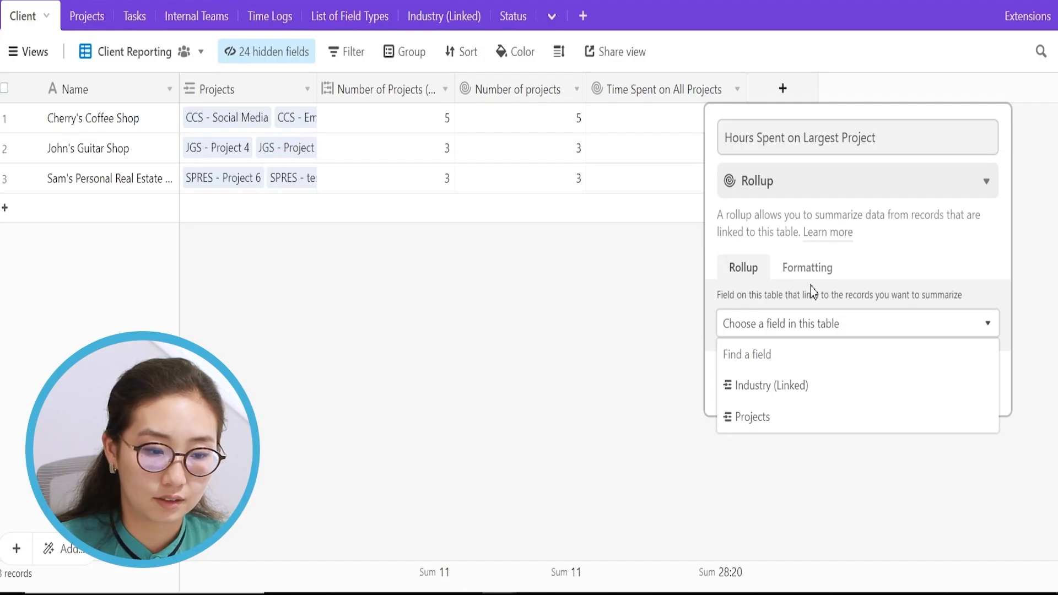
pyautogui.click(767, 416)
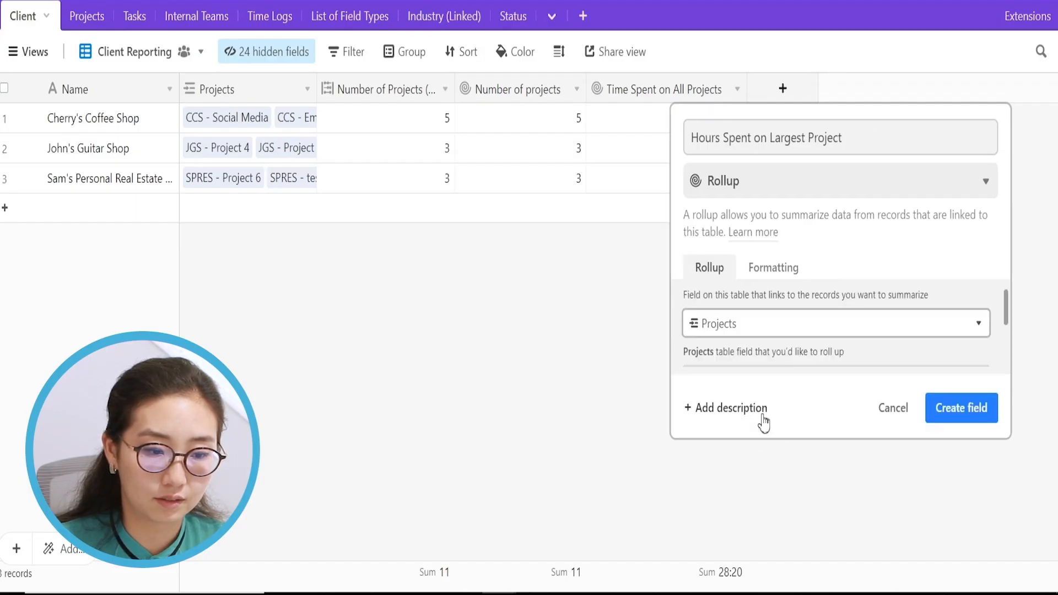
pyautogui.scroll(-2, 937, 320)
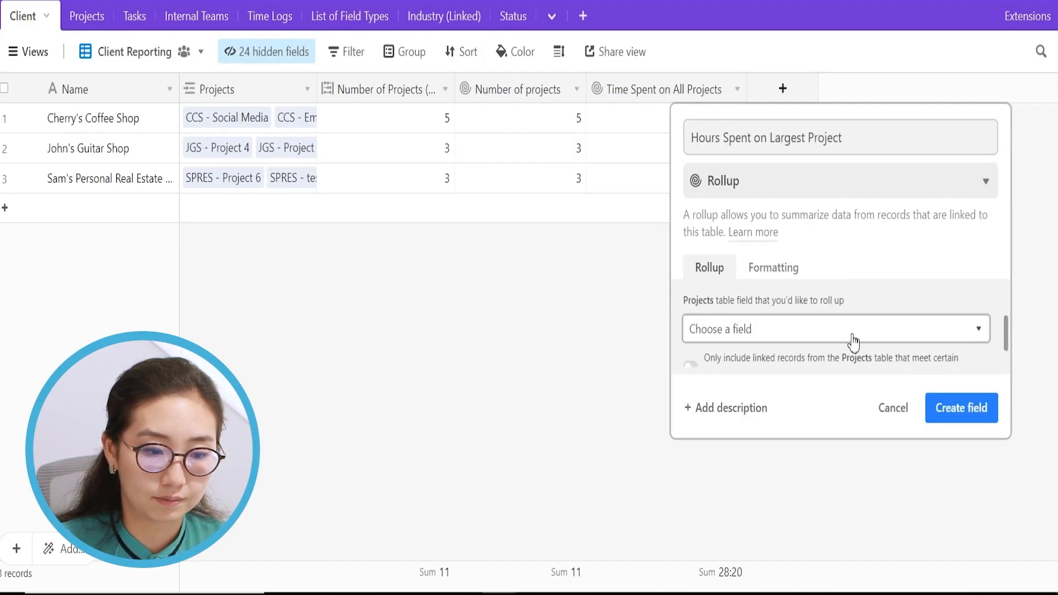
pyautogui.click(816, 330)
pyautogui.write('hour')
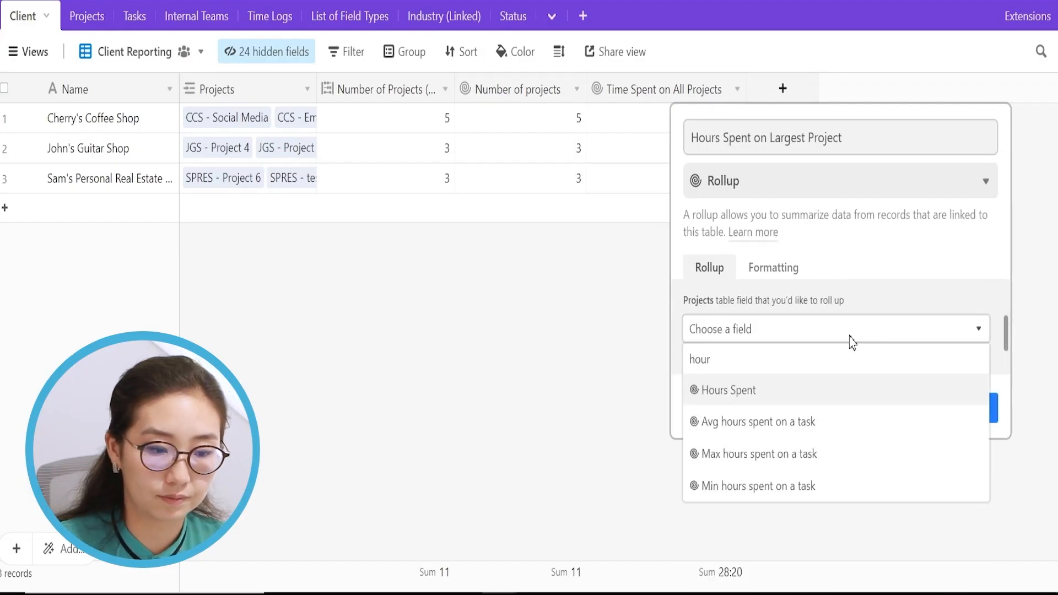
pyautogui.click(818, 397)
# - Use MAX(values) as the aggregation formula for the largest-project rollup and create the field
pyautogui.scroll(-1, 1011, 340)
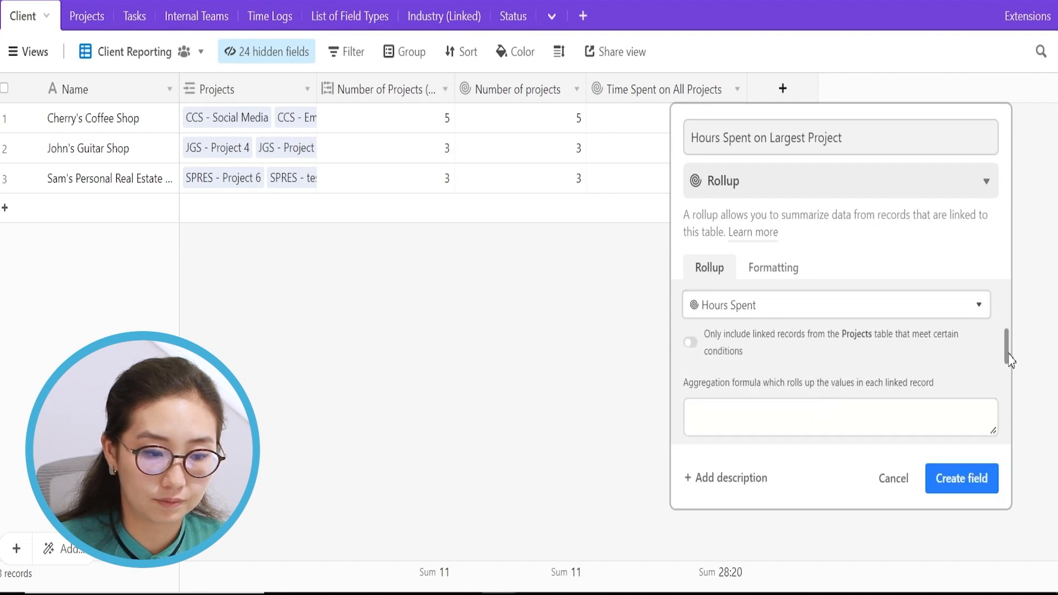
pyautogui.click(728, 410)
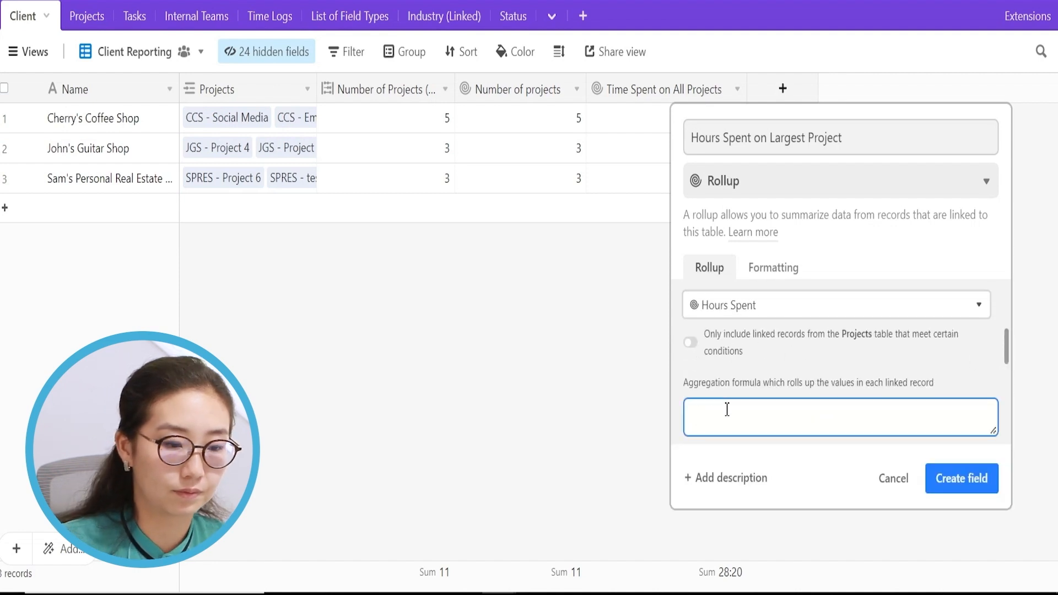
pyautogui.write('max')
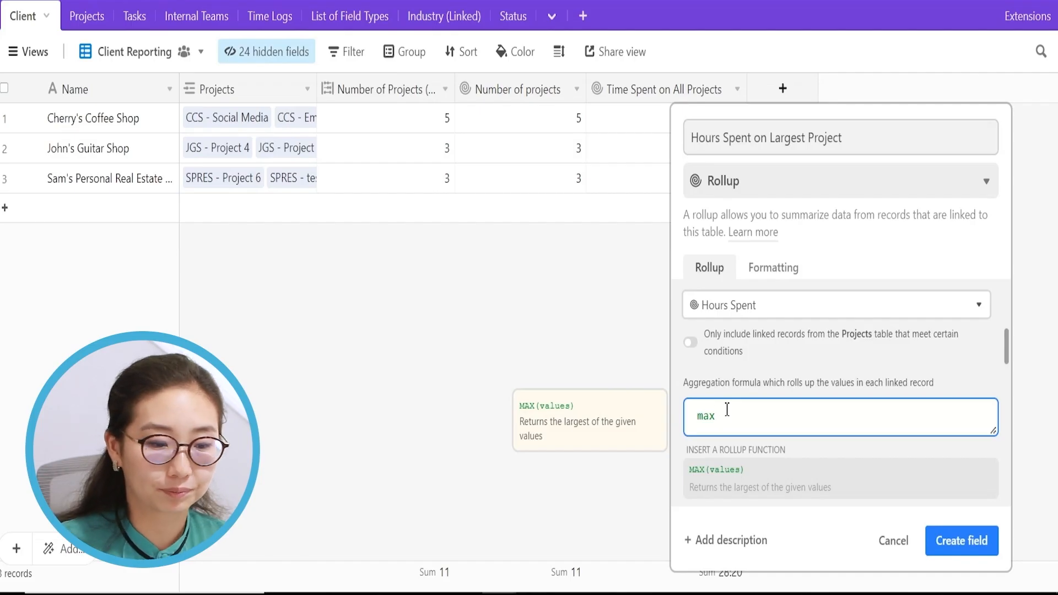
pyautogui.click(726, 474)
pyautogui.click(970, 478)
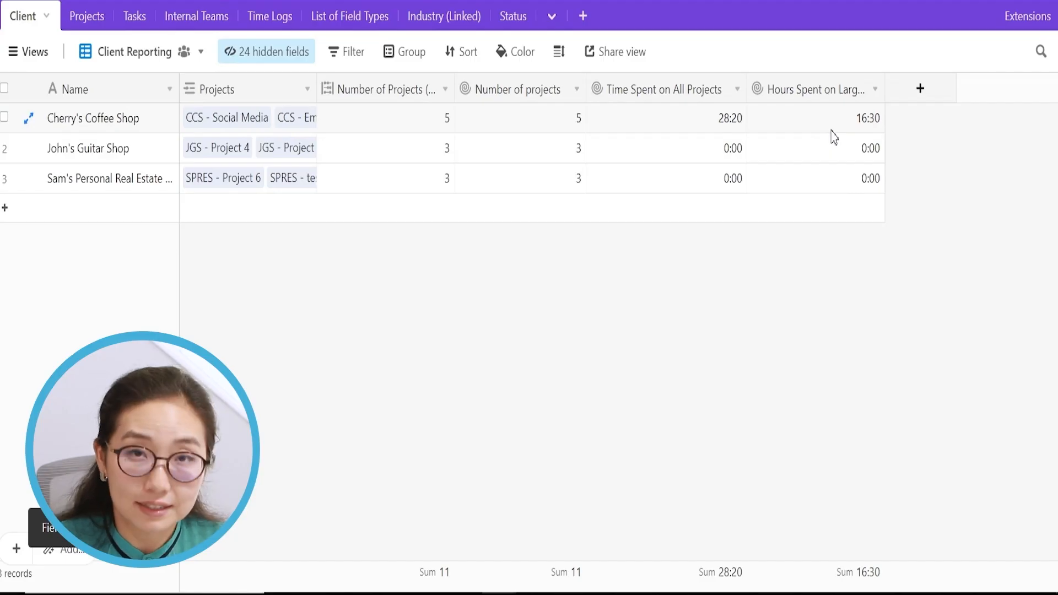
# - Check the Time Spent on Project values of the Cherry's Coffee Shop projects in the Projects table
pyautogui.click(83, 16)
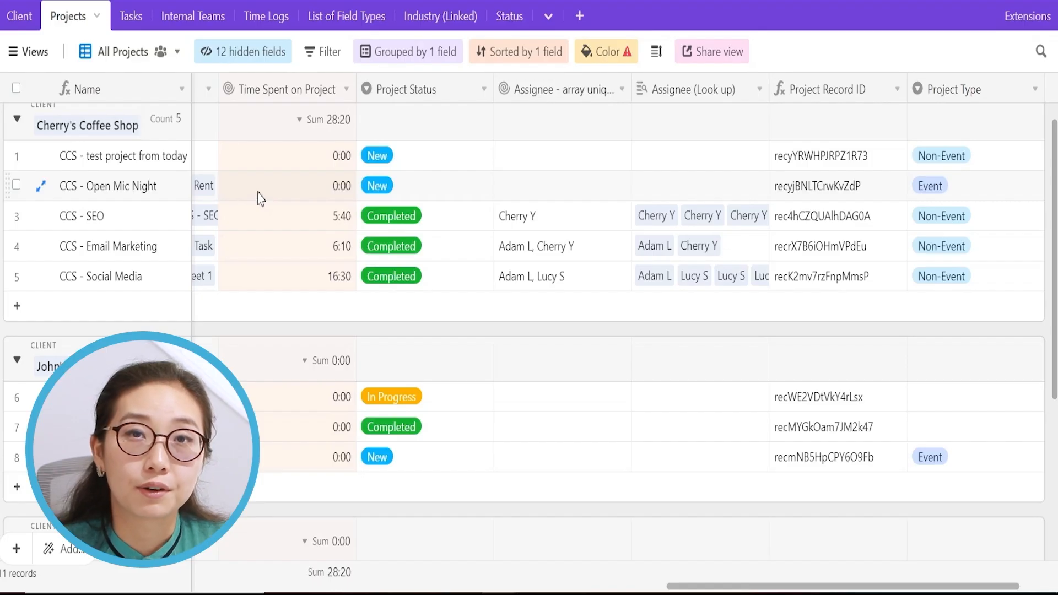
pyautogui.click(307, 212)
pyautogui.click(285, 286)
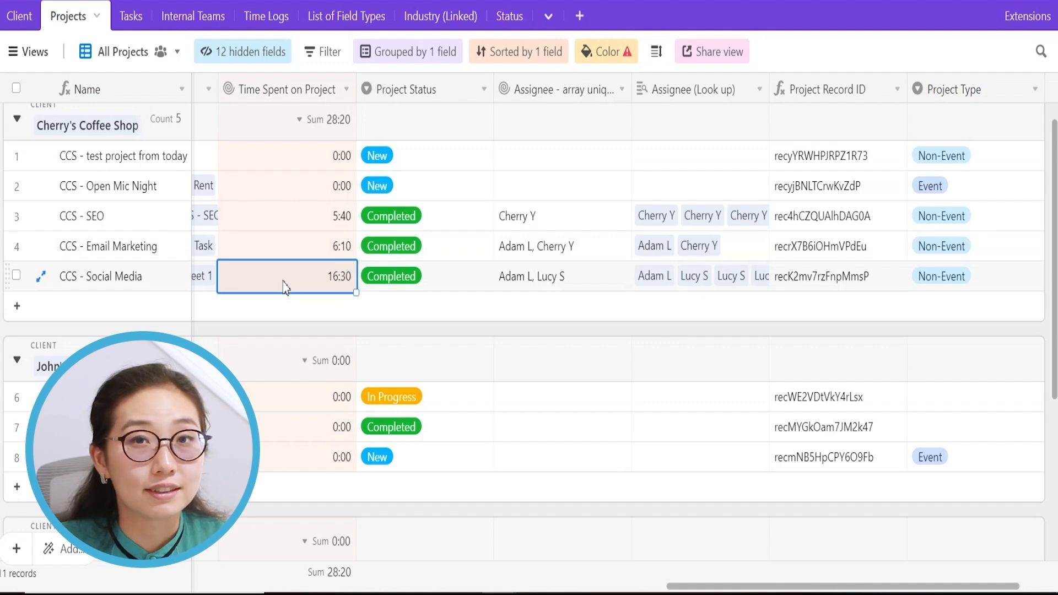
# - Return to the Client table and start a new Rollup field named "Completed Projects"
pyautogui.click(19, 16)
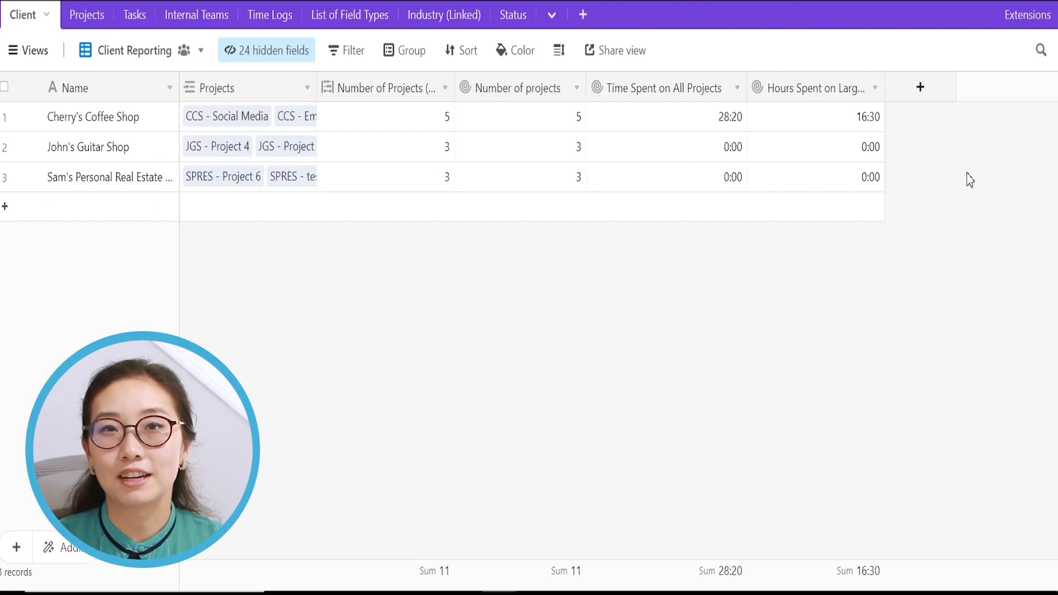
pyautogui.click(921, 88)
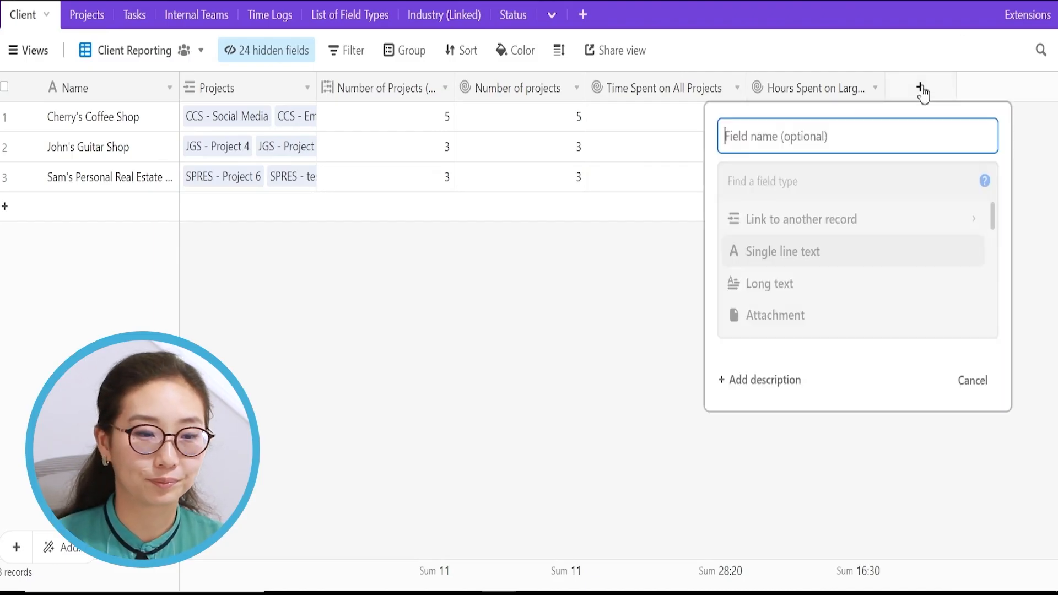
pyautogui.write('Comple')
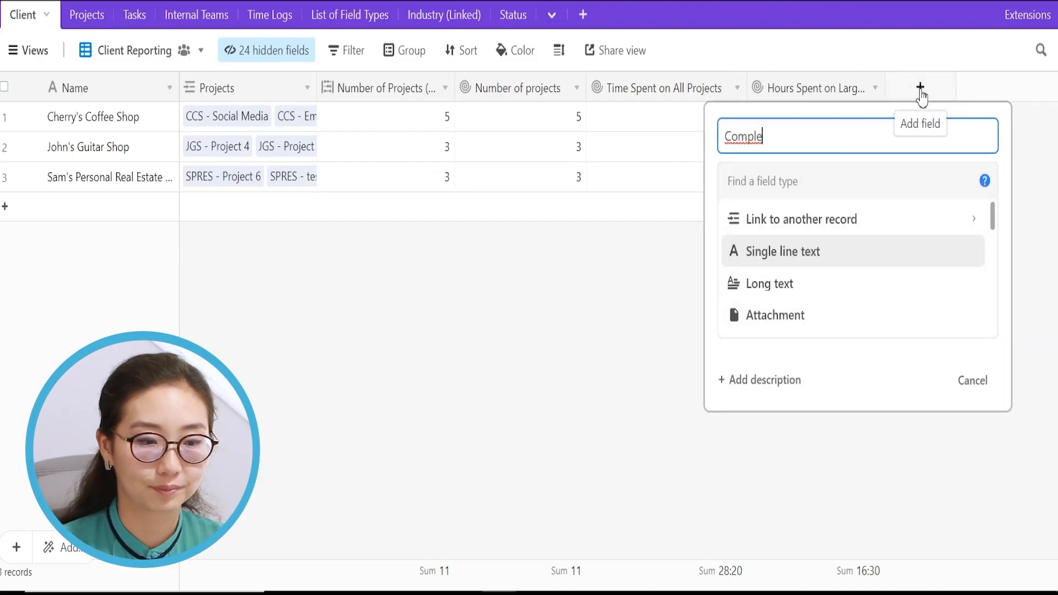
pyautogui.write('ted Projects')
pyautogui.press('Tab')
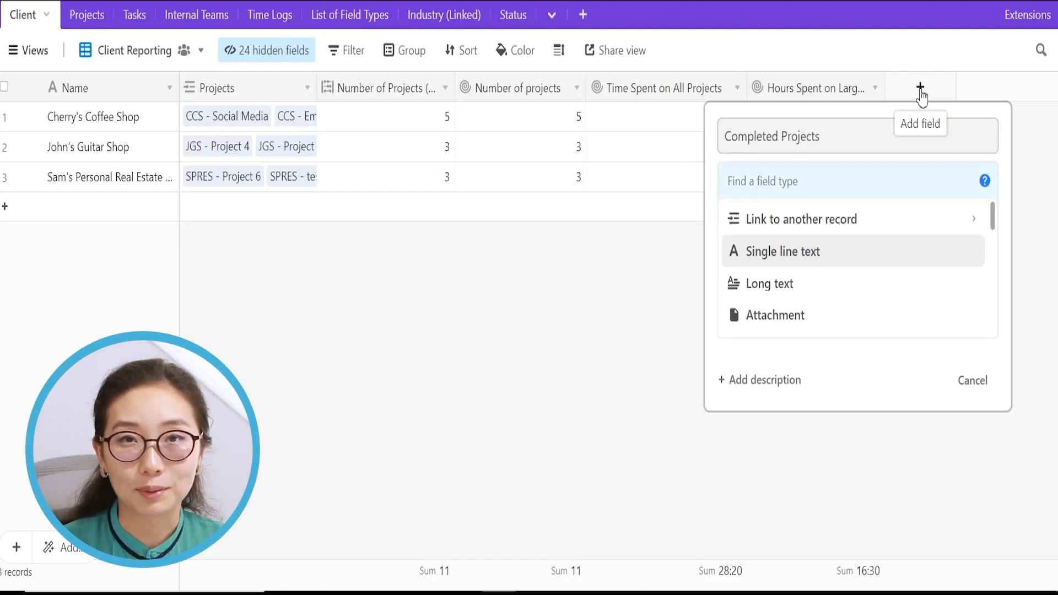
pyautogui.write('roll')
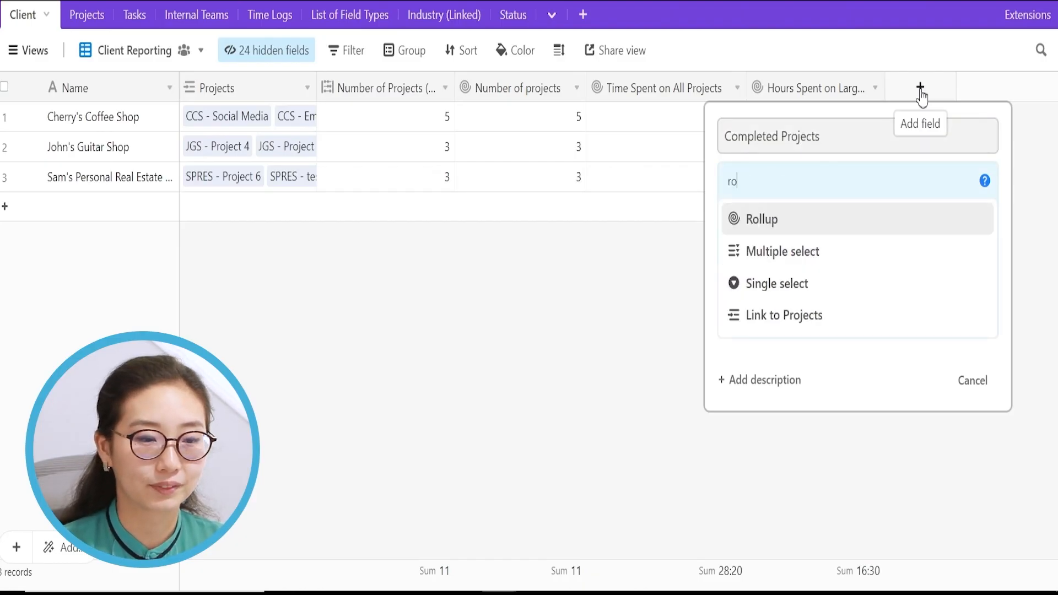
pyautogui.press('Return')
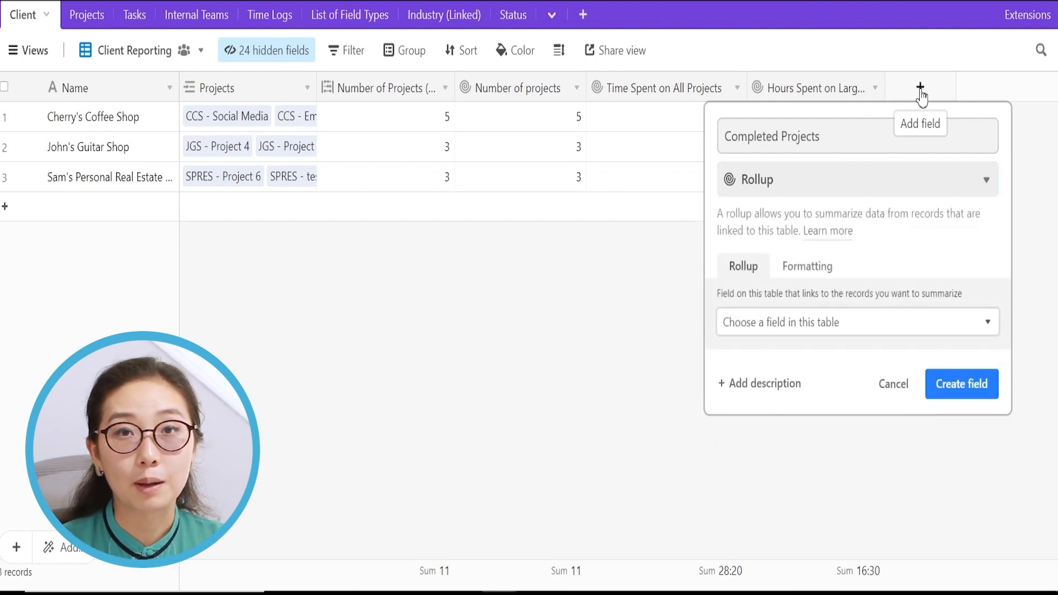
# - Choose Projects as the linked field that the Completed Projects rollup summarizes
pyautogui.click(855, 325)
pyautogui.write('prokj')
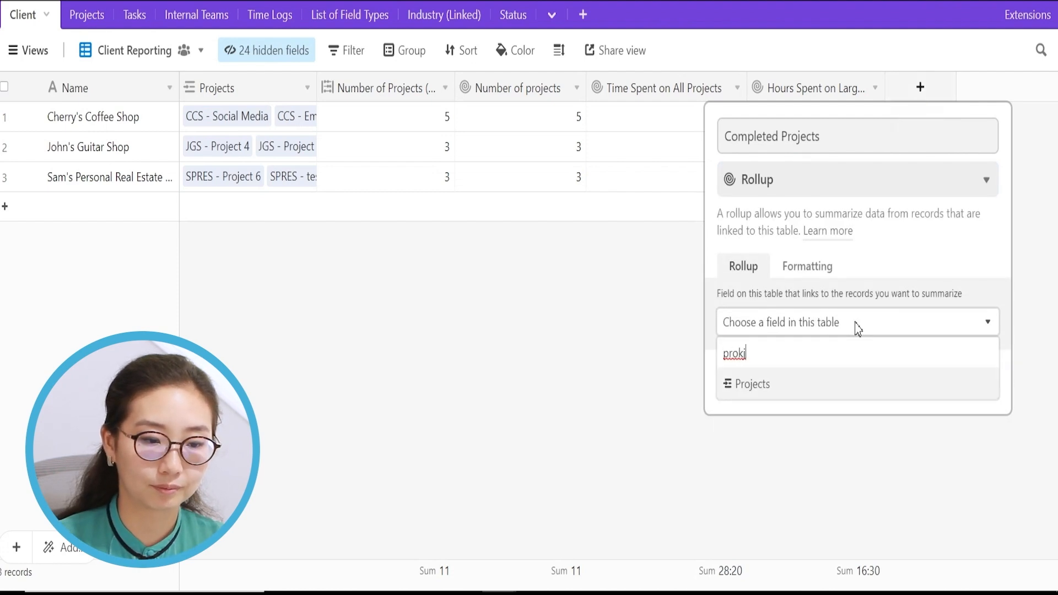
pyautogui.click(827, 383)
# - Choose Project Status as the Projects table field that the Completed Projects rollup summarizes
pyautogui.scroll(-2, 1007, 320)
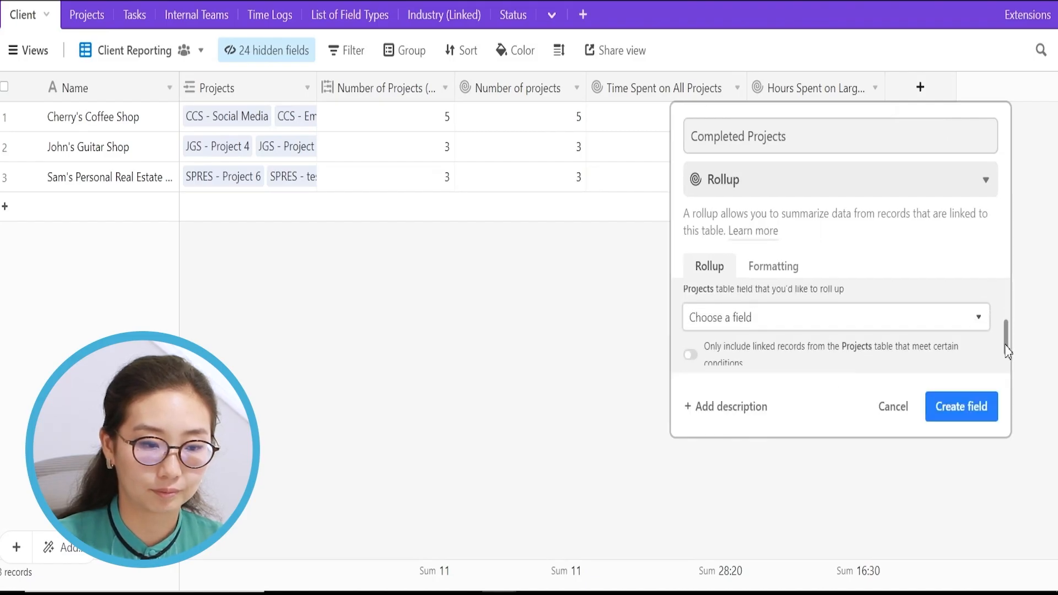
pyautogui.click(802, 322)
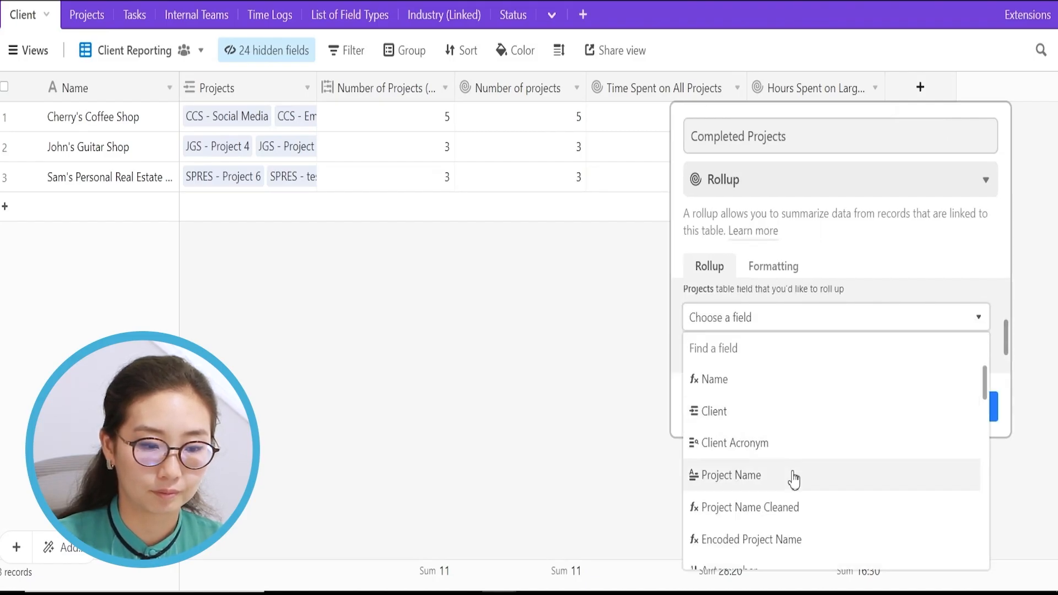
pyautogui.moveTo(986, 385); pyautogui.dragTo(986, 419)
pyautogui.click(744, 349)
pyautogui.write('st')
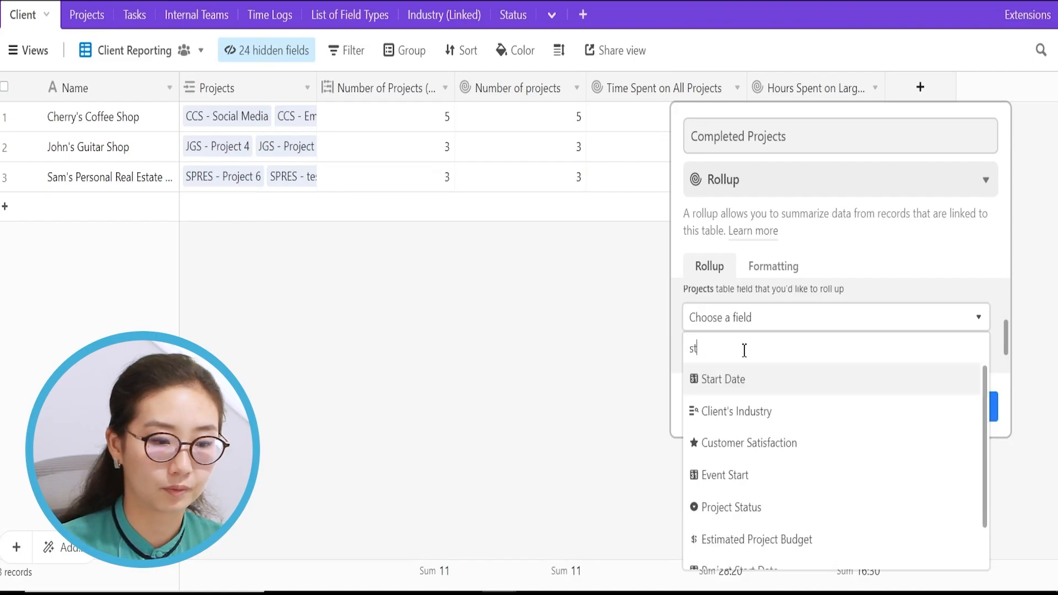
pyautogui.click(731, 508)
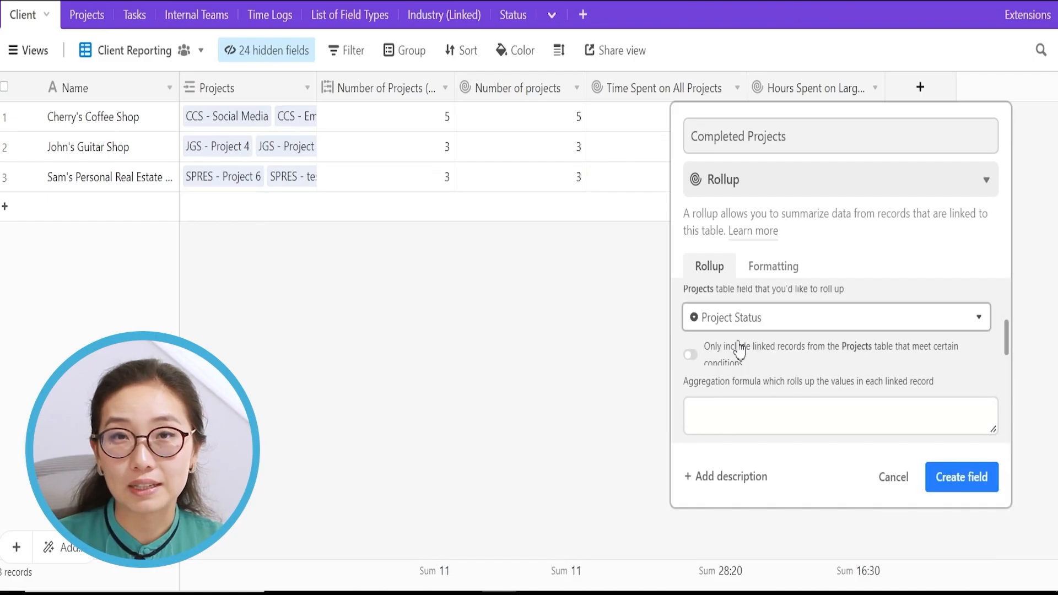
# - Limit the Completed Projects rollup to linked records where Project Status is Completed
pyautogui.click(758, 421)
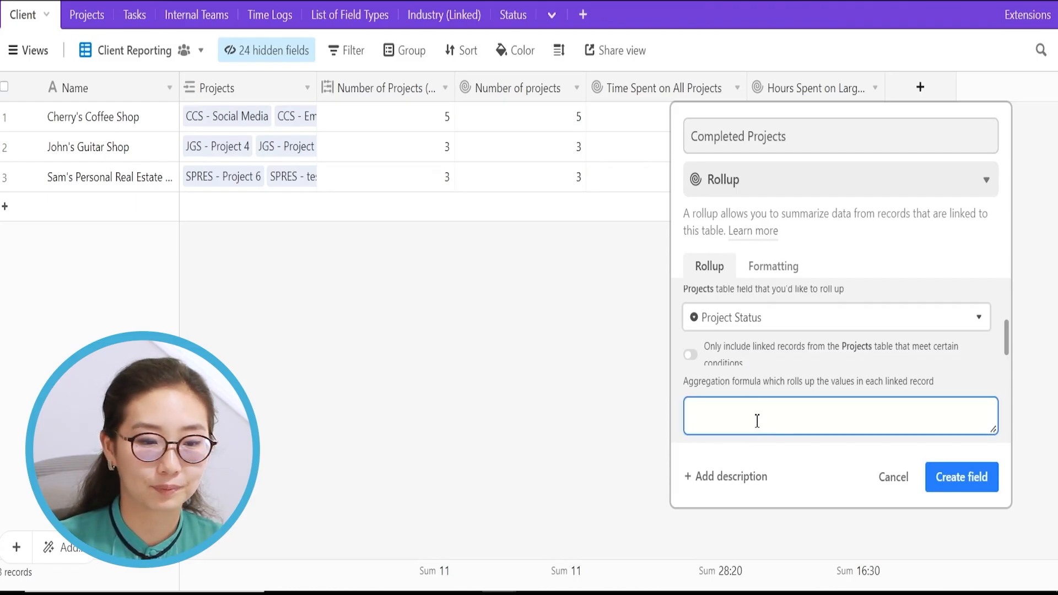
pyautogui.click(691, 361)
pyautogui.moveTo(1005, 321); pyautogui.dragTo(1005, 341)
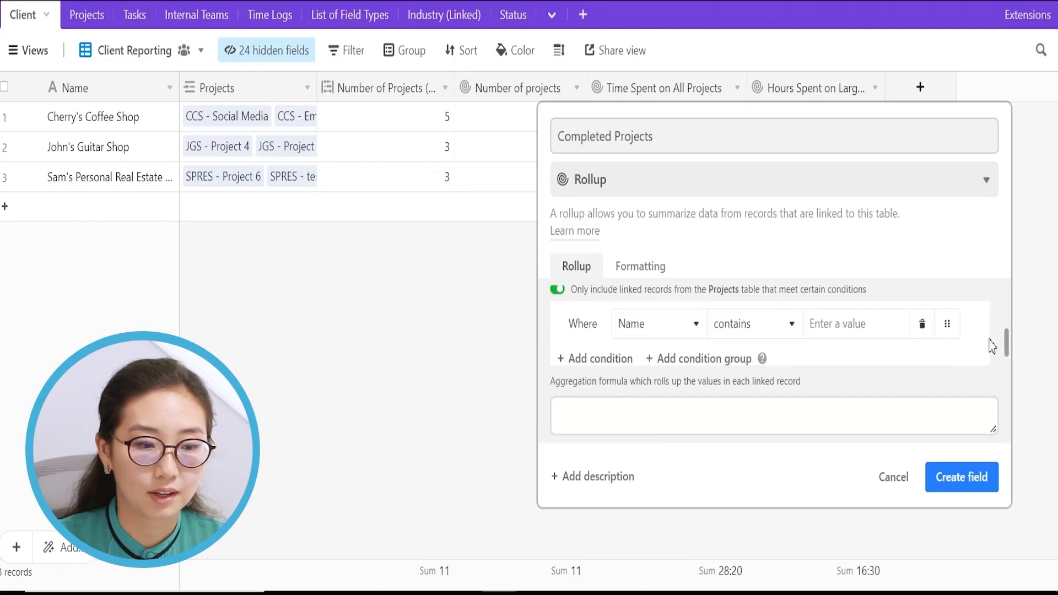
pyautogui.click(658, 325)
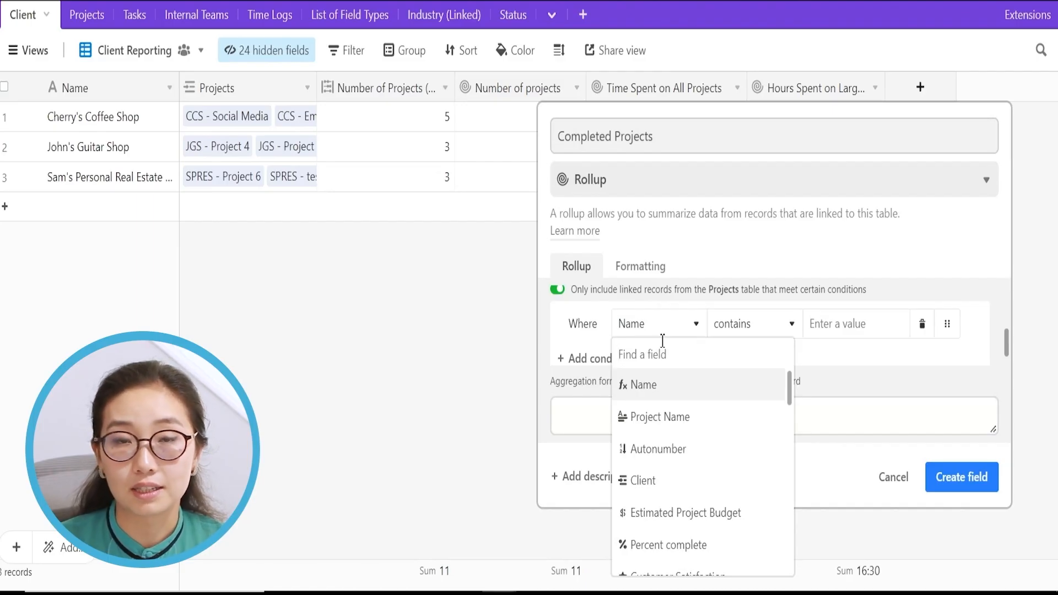
pyautogui.write('projec')
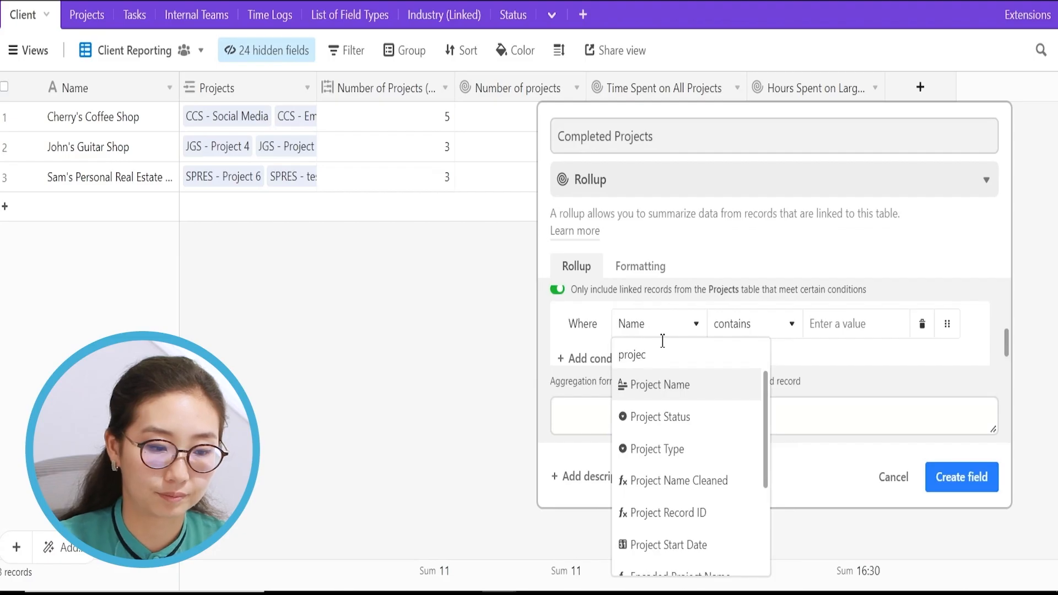
pyautogui.click(660, 417)
pyautogui.click(761, 324)
pyautogui.write('Comple')
pyautogui.press('BackSpace')
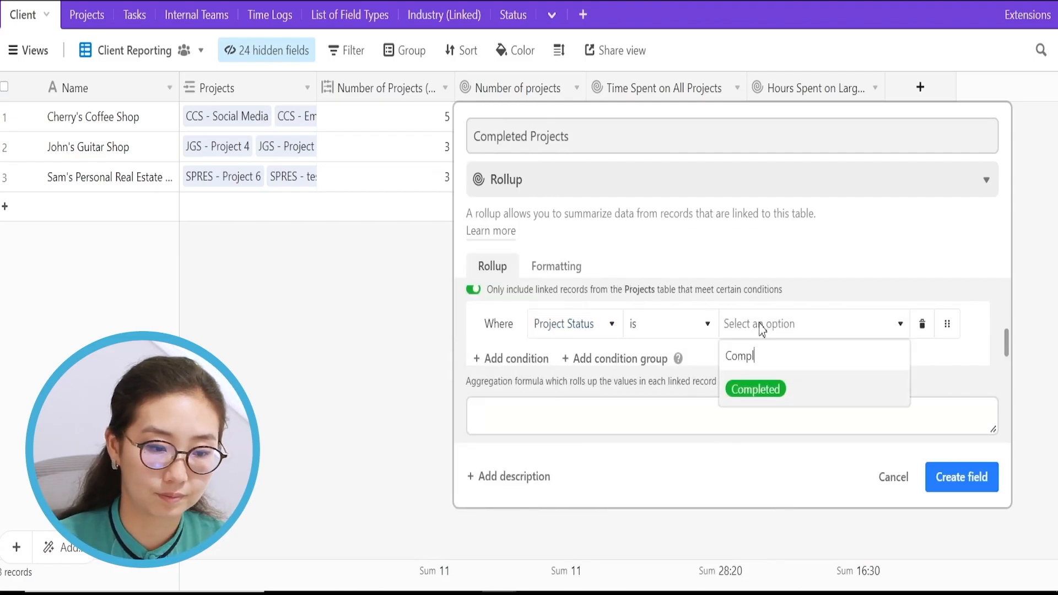
pyautogui.click(785, 391)
# - Use COUNTA(values) as the aggregation formula for the Completed Projects rollup and create the field
pyautogui.click(723, 423)
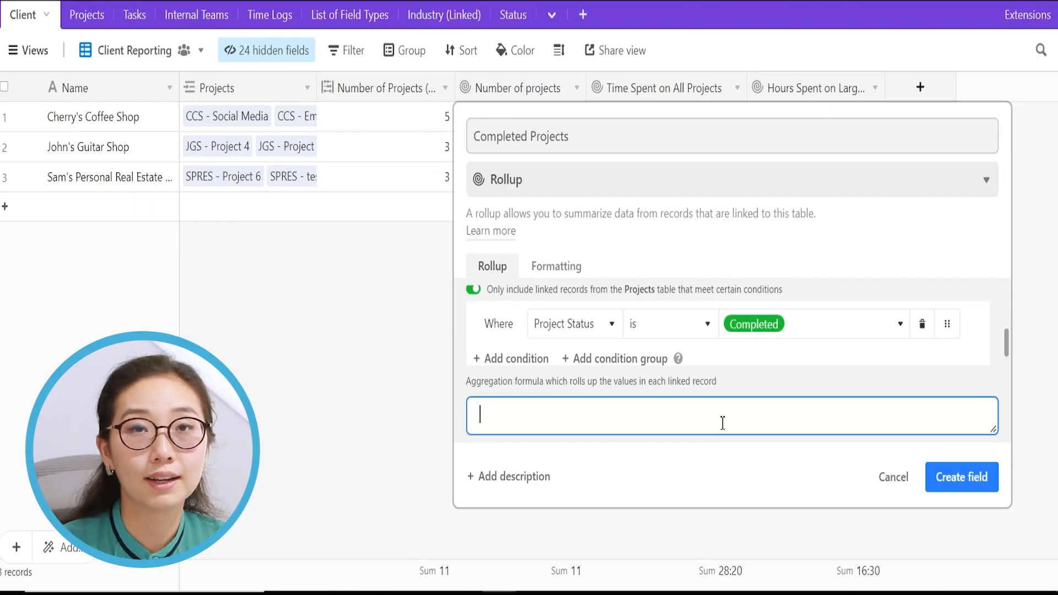
pyautogui.write('counta')
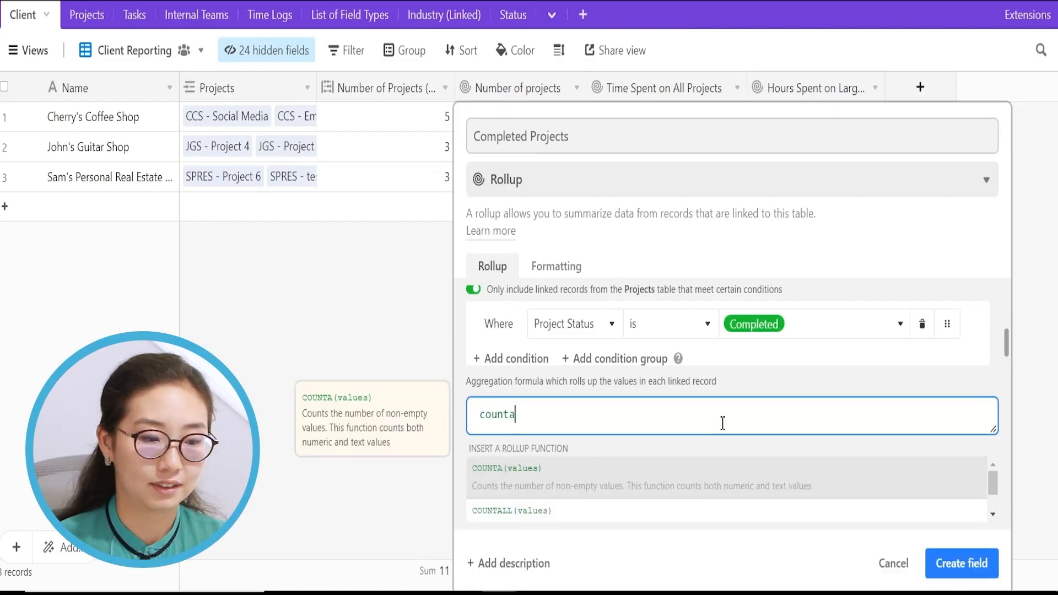
pyautogui.press('Return')
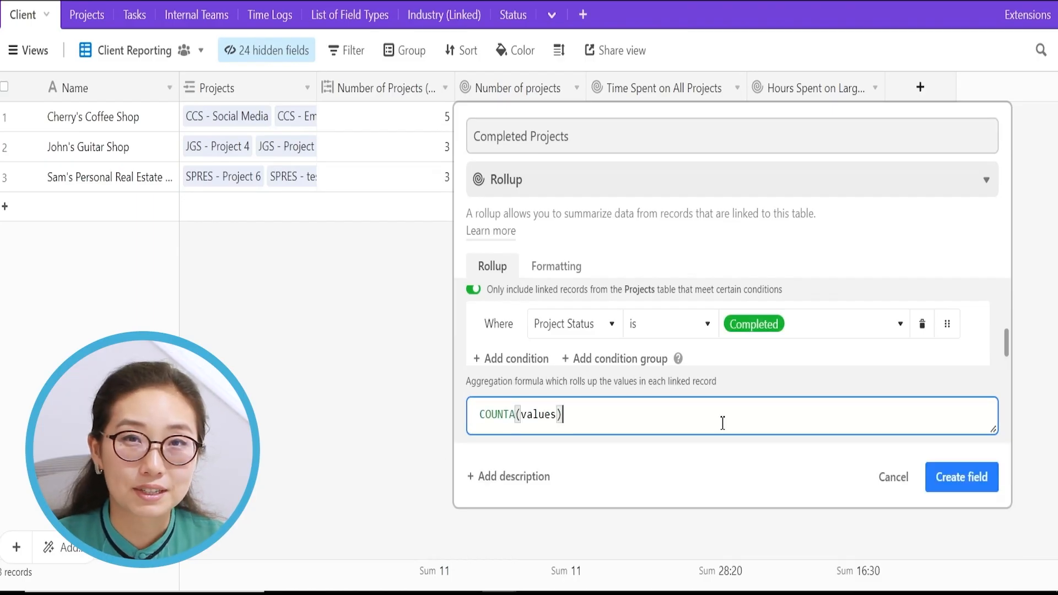
pyautogui.click(945, 477)
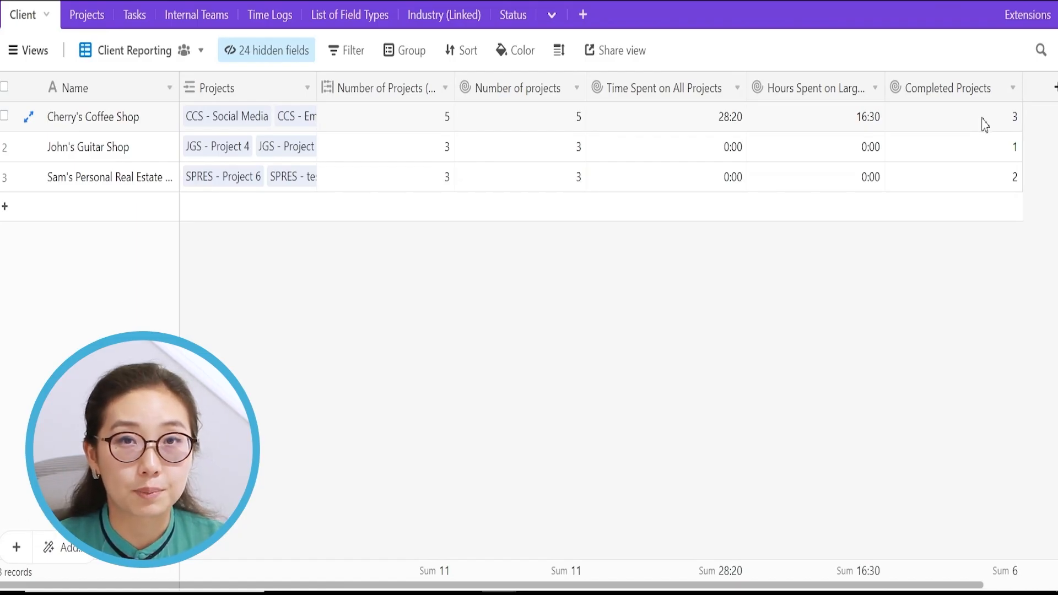
# - Check the Project Status values of the Cherry's Coffee Shop projects in the Projects table
pyautogui.click(91, 14)
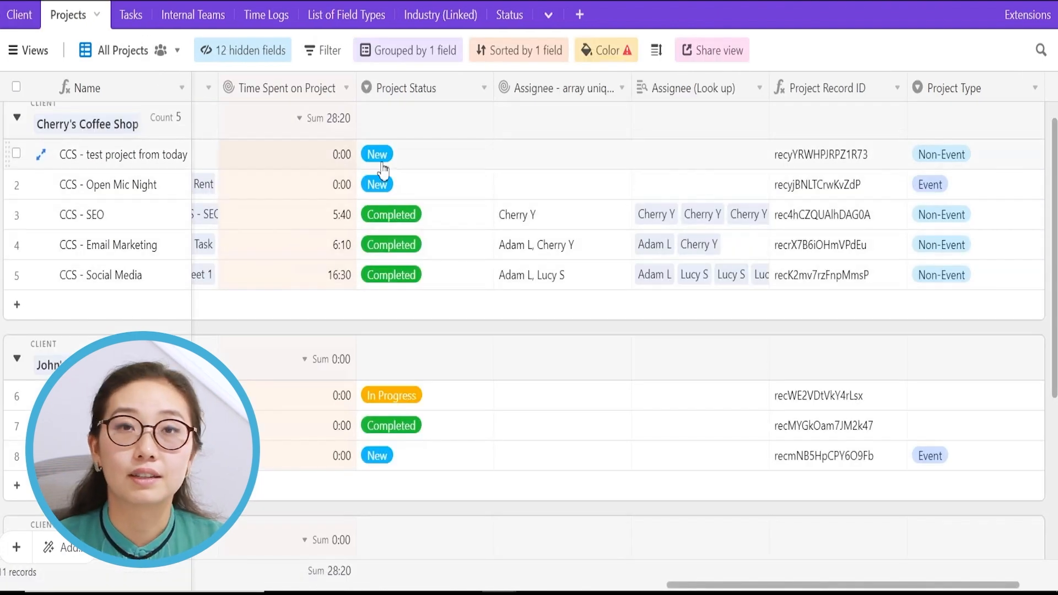
pyautogui.moveTo(384, 171); pyautogui.dragTo(377, 255)
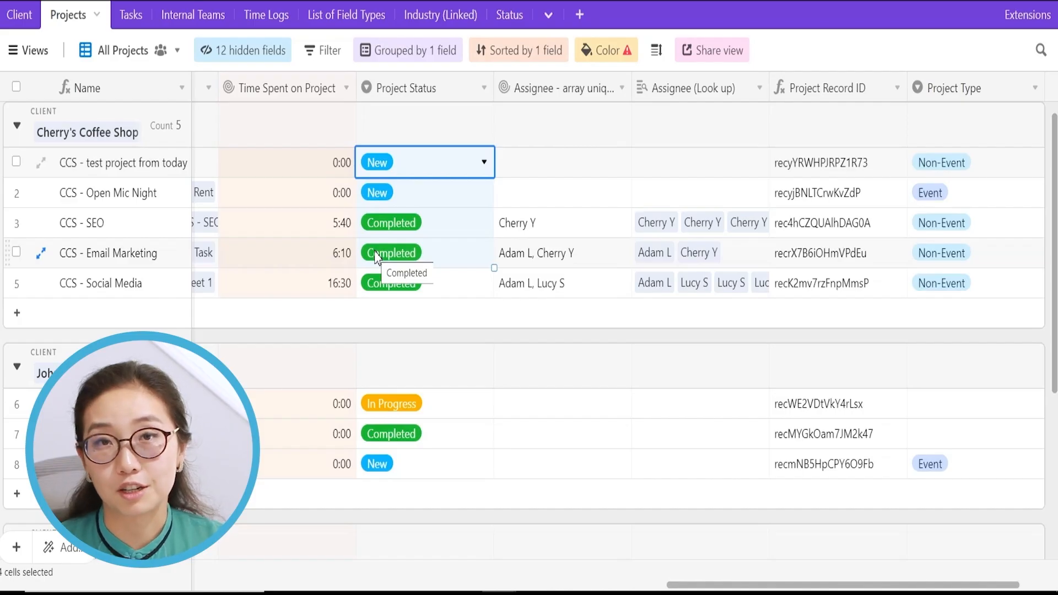
pyautogui.click(380, 257)
pyautogui.click(410, 202)
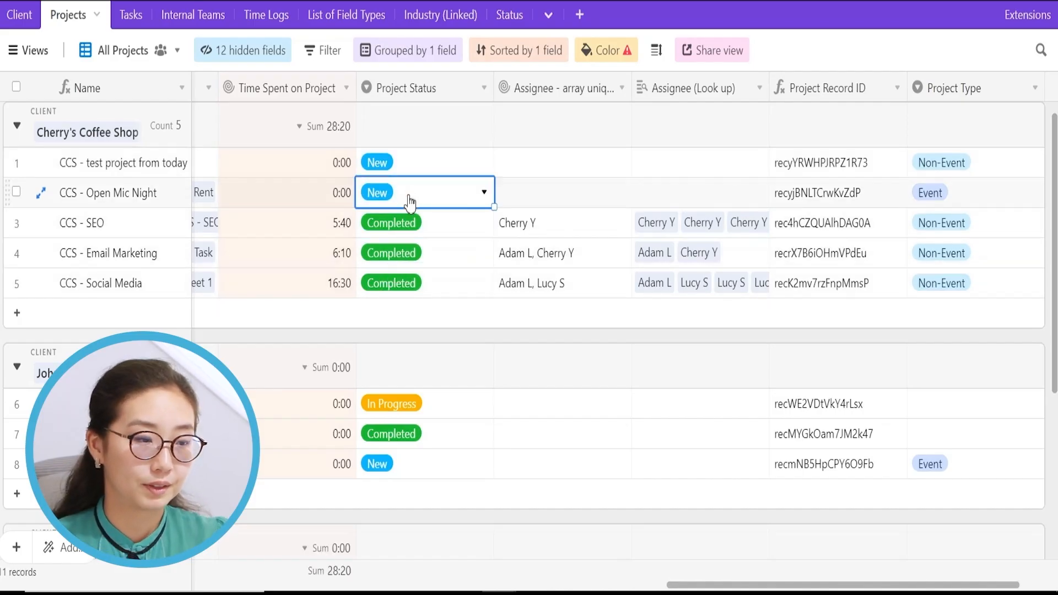
# - Copy the In Progress status from the John's Guitar Shop group onto the CCS - SEO project and return to the Client table
pyautogui.click(435, 399)
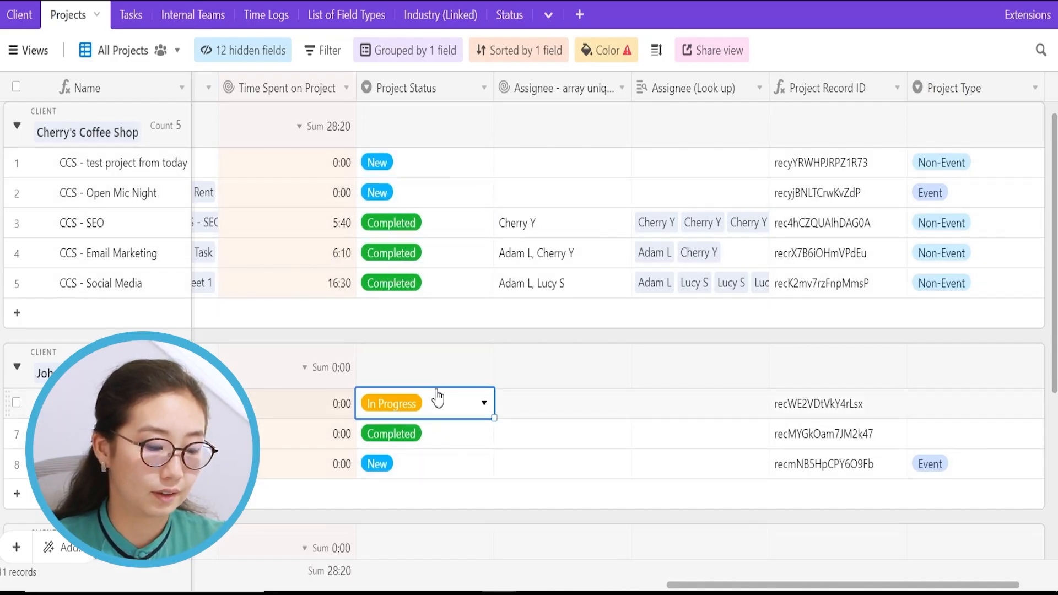
pyautogui.hotkey('ctrl', 'c')
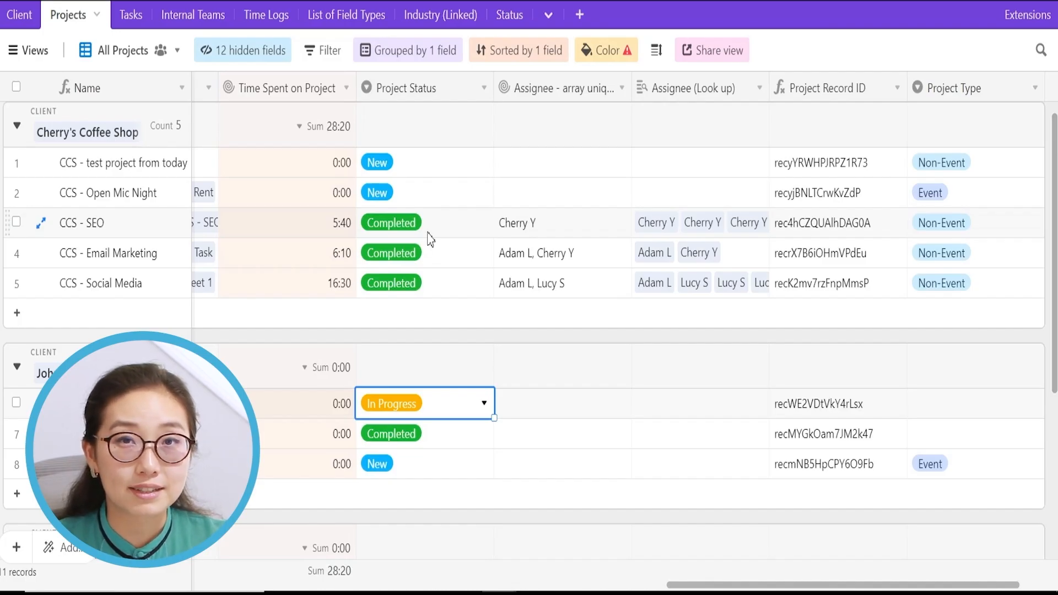
pyautogui.click(429, 238)
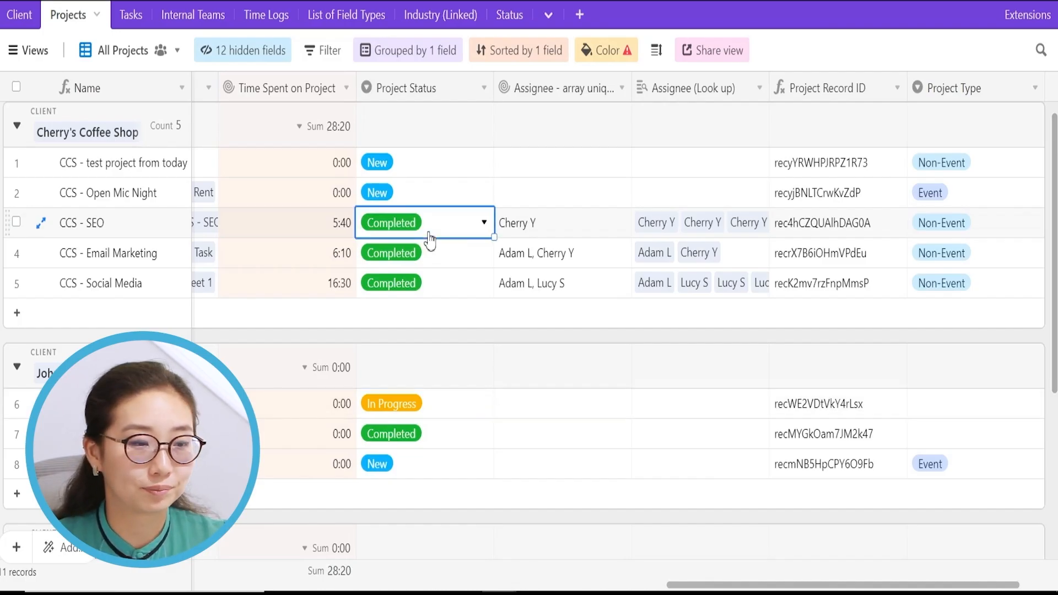
pyautogui.hotkey('ctrl', 'c')
pyautogui.click(442, 405)
pyautogui.hotkey('ctrl', 'c')
pyautogui.click(413, 226)
pyautogui.hotkey('ctrl', 'v')
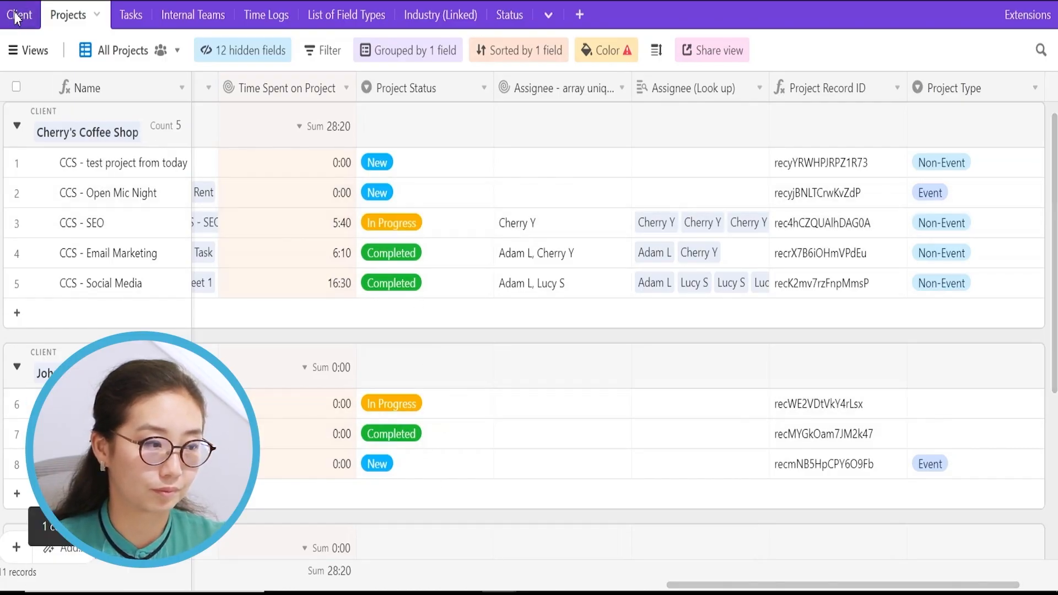
pyautogui.click(19, 15)
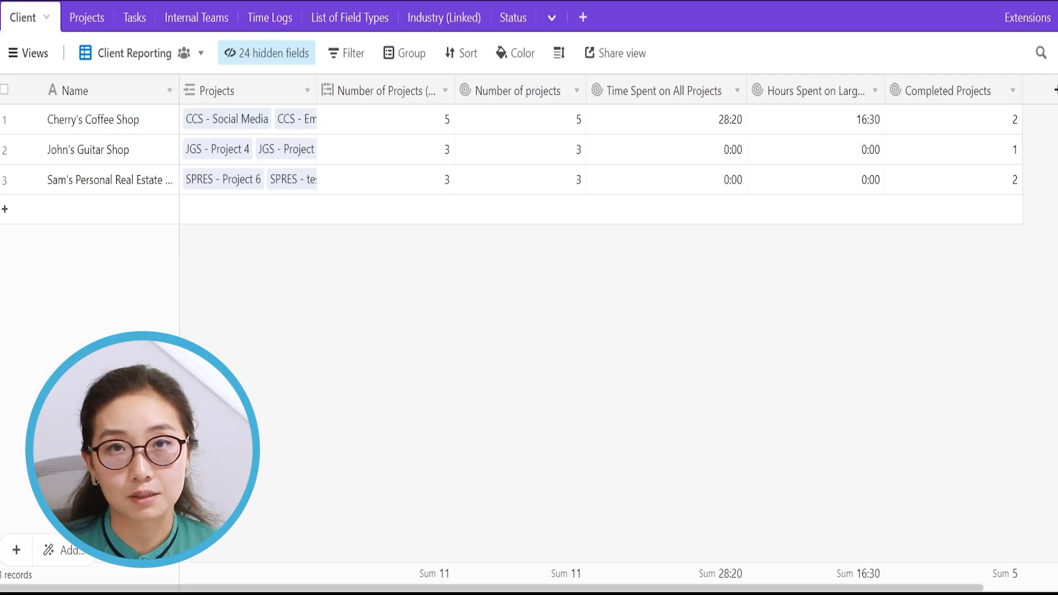
# - Create a new grid view named "Project Reporting" in the Projects table
pyautogui.click(84, 20)
pyautogui.click(16, 53)
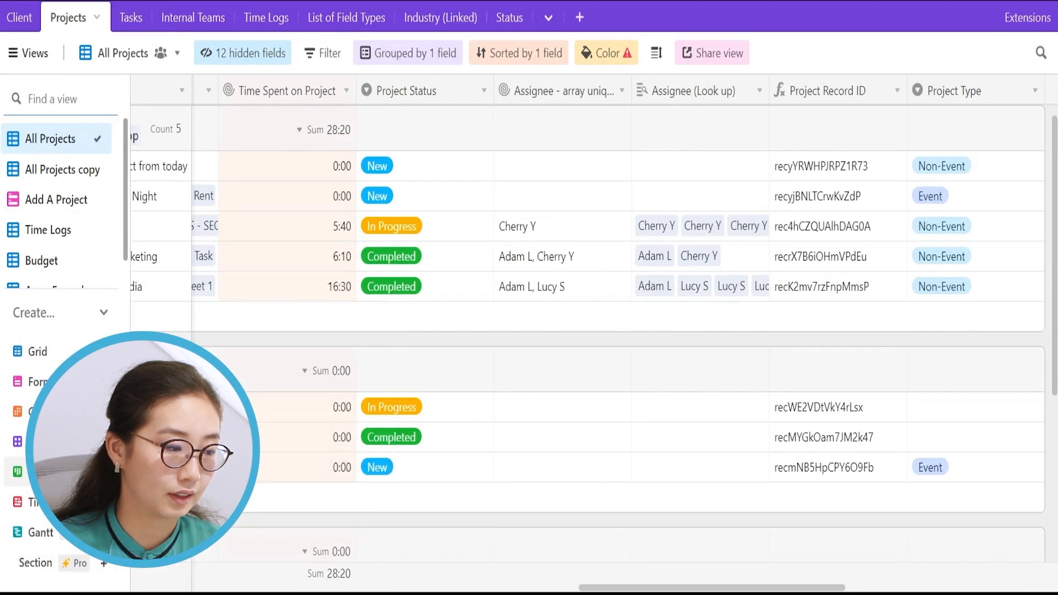
pyautogui.click(61, 355)
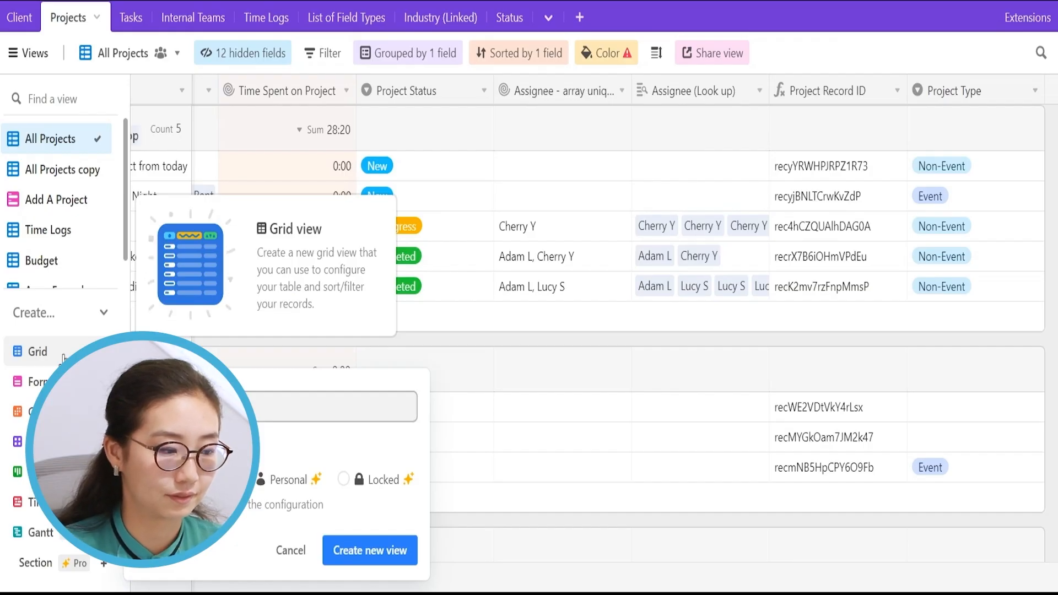
pyautogui.click(355, 550)
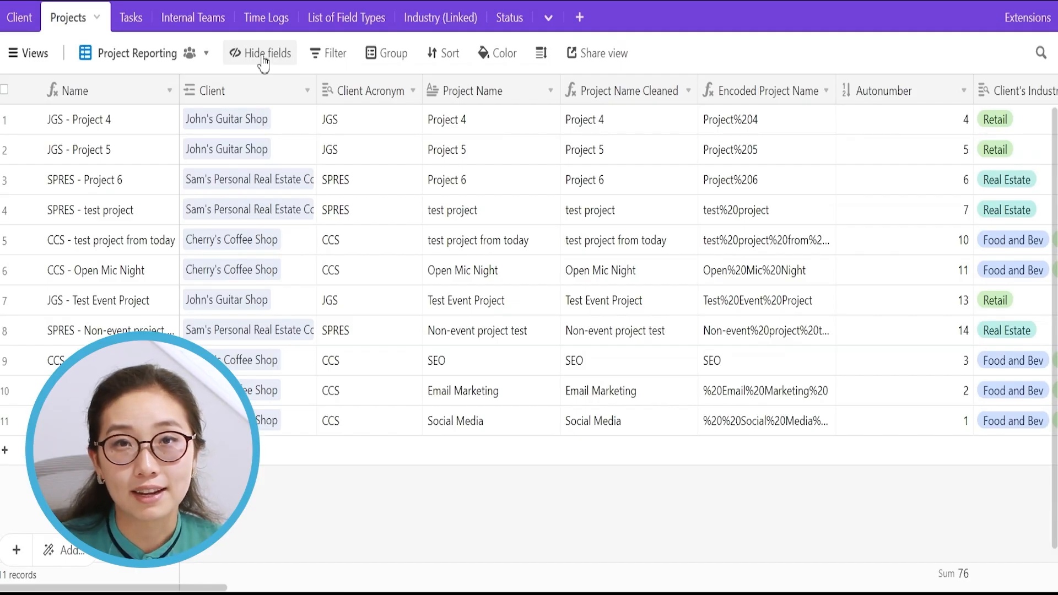
# - Hide all fields in the Project Reporting view except Tasks, and widen the Tasks column
pyautogui.click(263, 55)
pyautogui.click(286, 425)
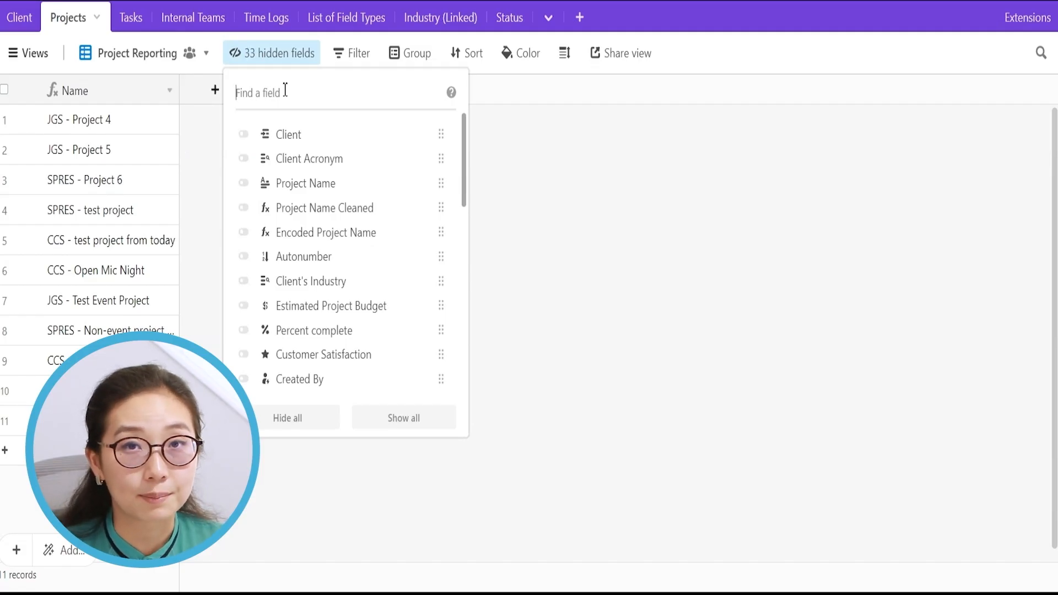
pyautogui.write('tasks')
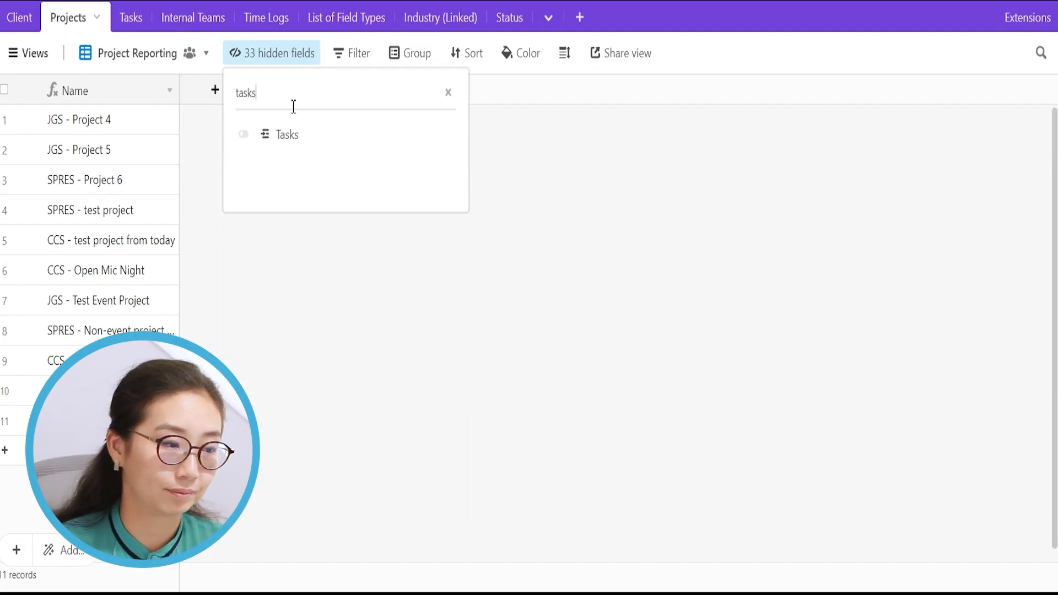
pyautogui.click(290, 144)
pyautogui.click(456, 267)
pyautogui.moveTo(317, 90); pyautogui.dragTo(499, 94)
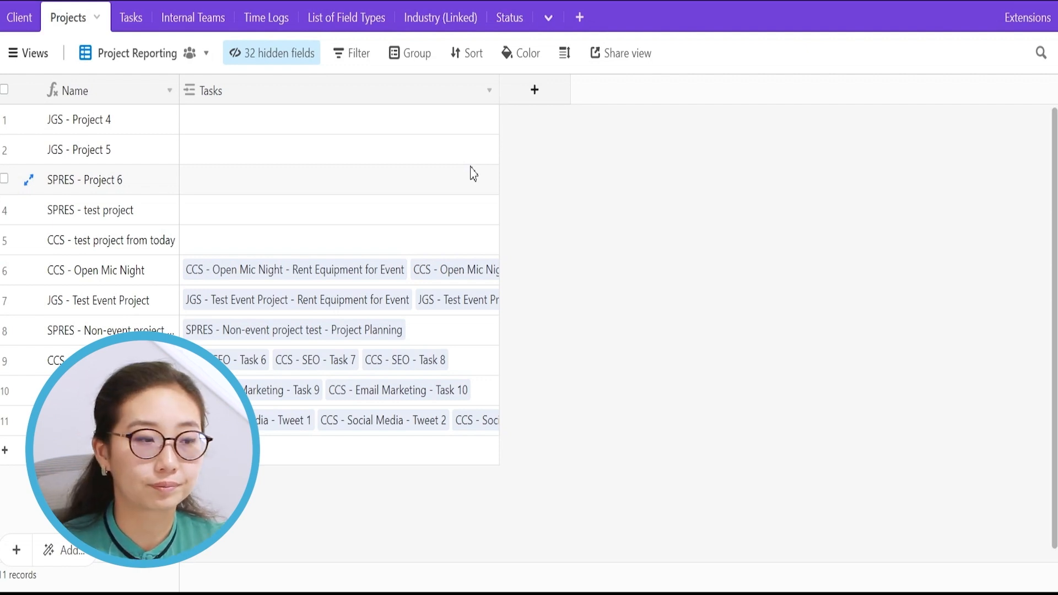
# - Start a new Rollup field named "All Assignees" beside the Tasks field
pyautogui.click(549, 96)
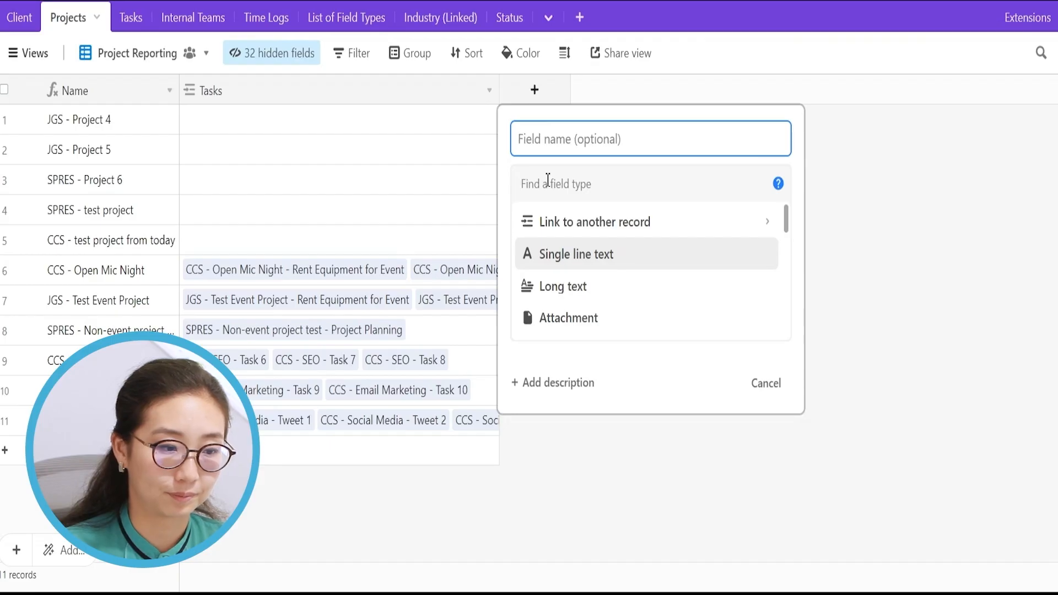
pyautogui.write('All Assignees')
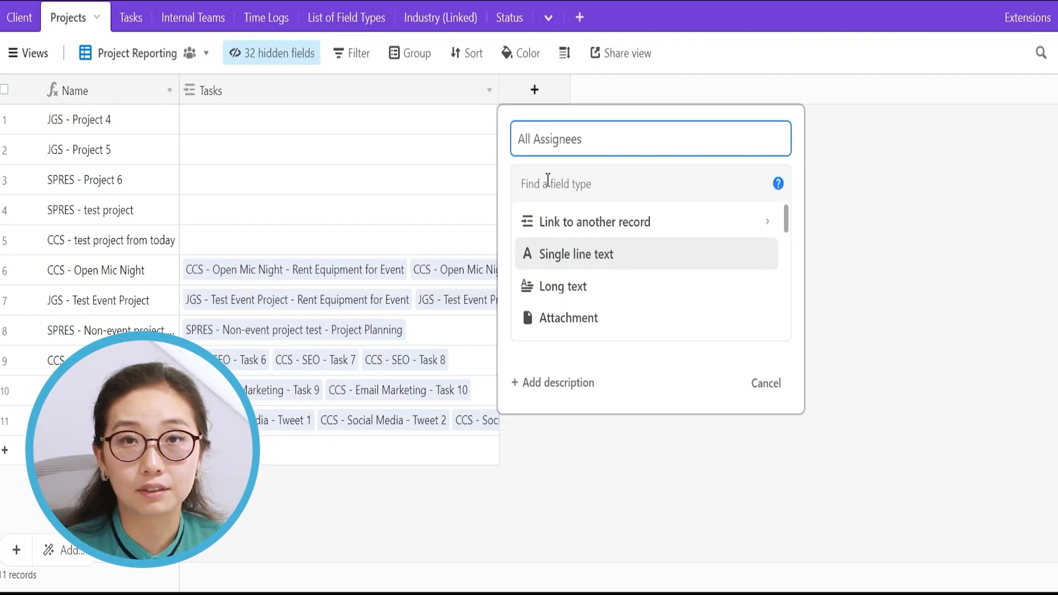
pyautogui.click(548, 182)
pyautogui.write('ro')
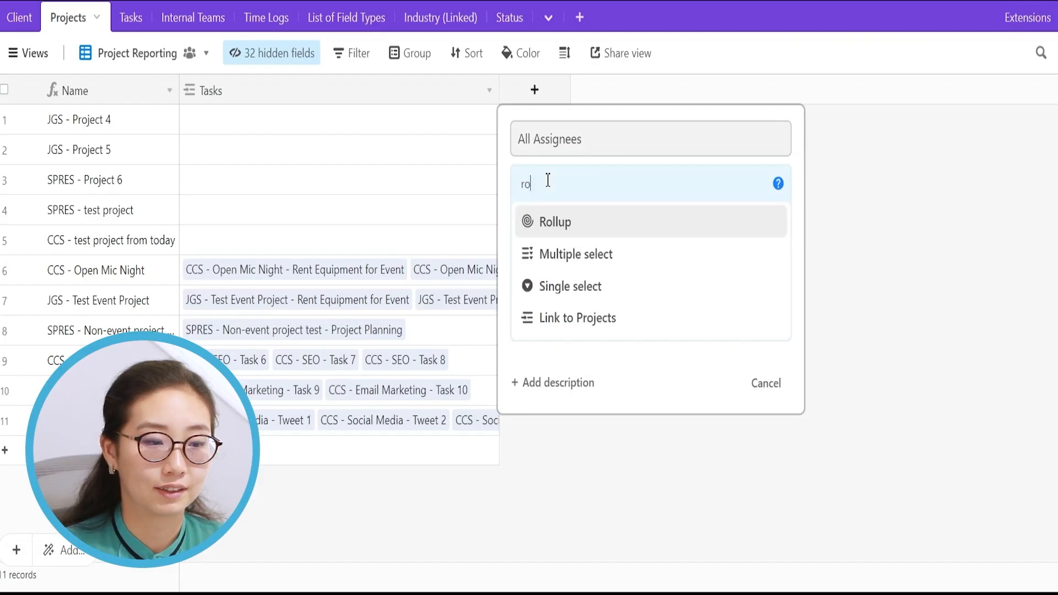
pyautogui.press('Return')
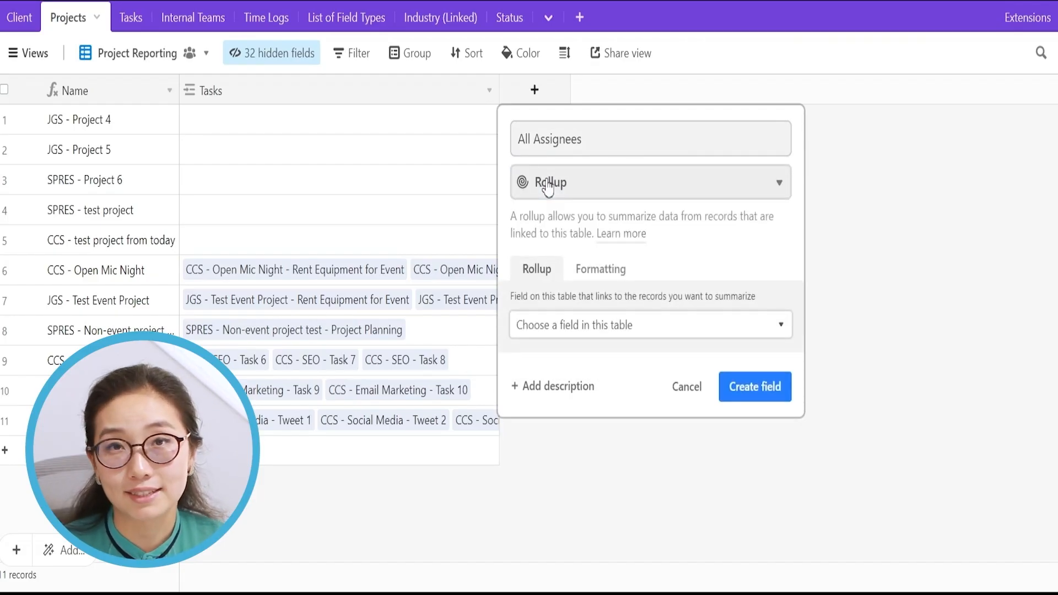
# - Set the All Assignees rollup to use Tasks as the linked field and Assignee as the field rolled up
pyautogui.click(607, 330)
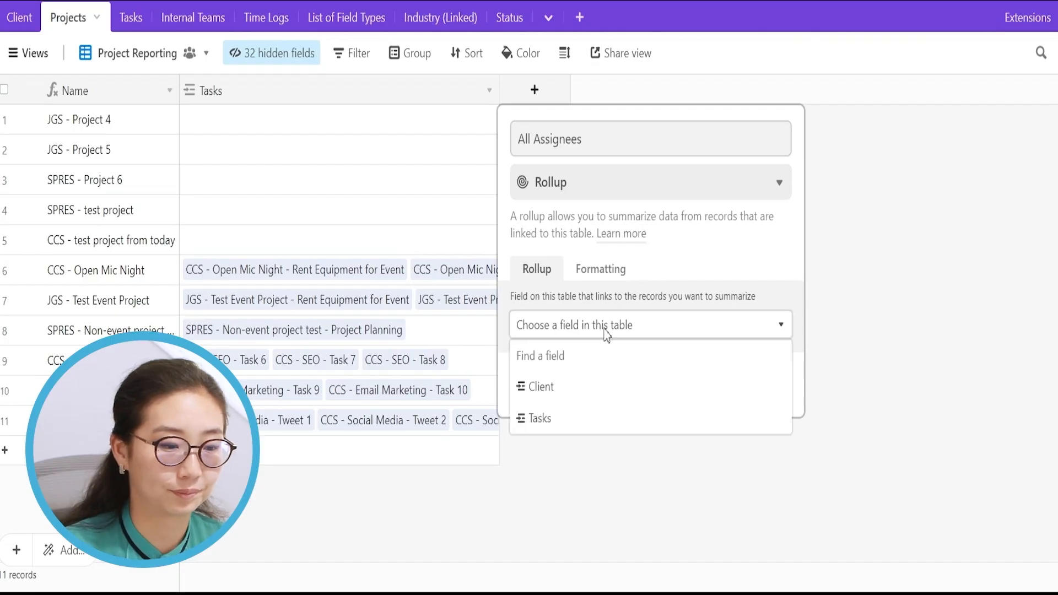
pyautogui.write('t')
pyautogui.press('Return')
pyautogui.scroll(-2, 750, 347)
pyautogui.click(693, 343)
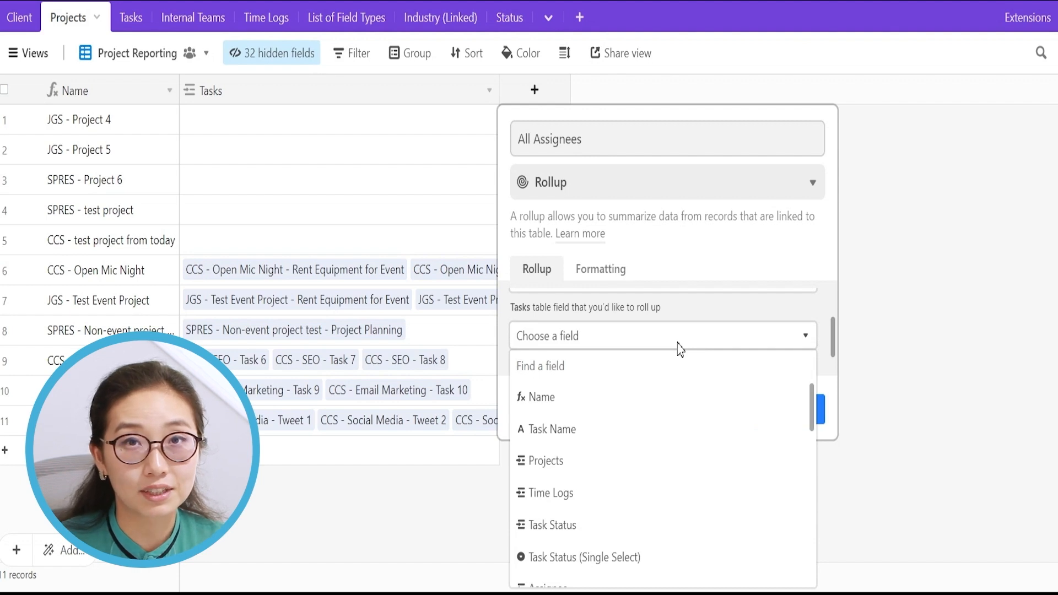
pyautogui.write('as')
pyautogui.press('Return')
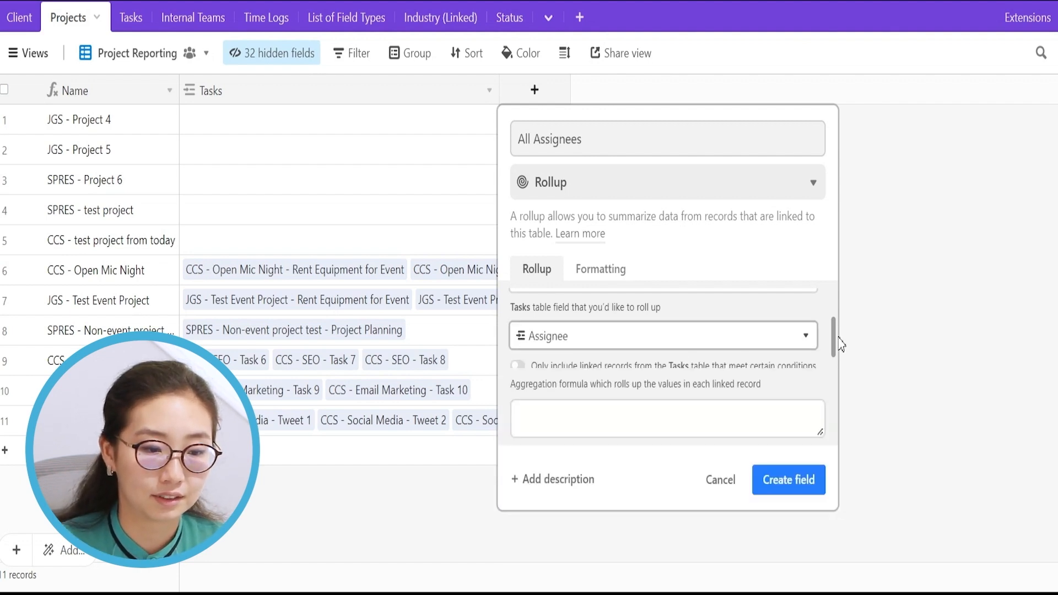
pyautogui.scroll(-1, 841, 344)
pyautogui.click(681, 425)
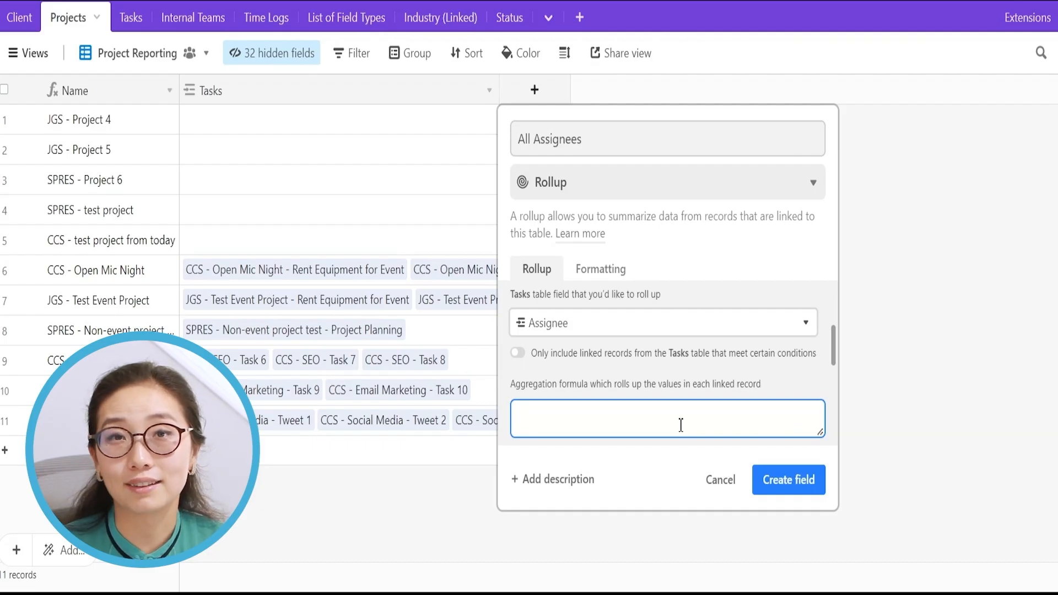
# - Set the All Assignees rollup's aggregation formula to ARRAYUNIQUE(values) and create the field
pyautogui.write('array')
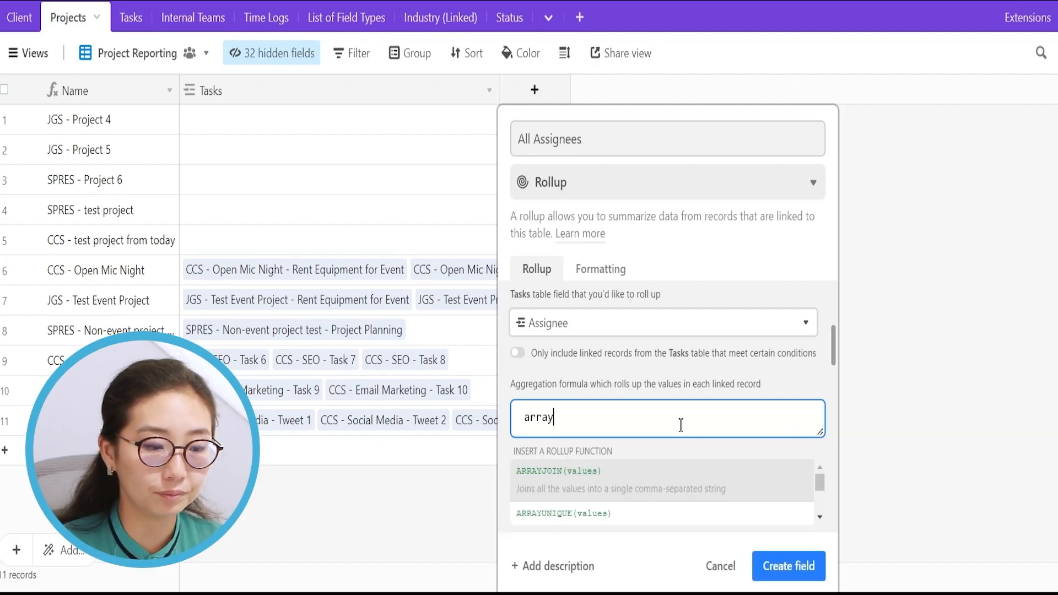
pyautogui.press('Return')
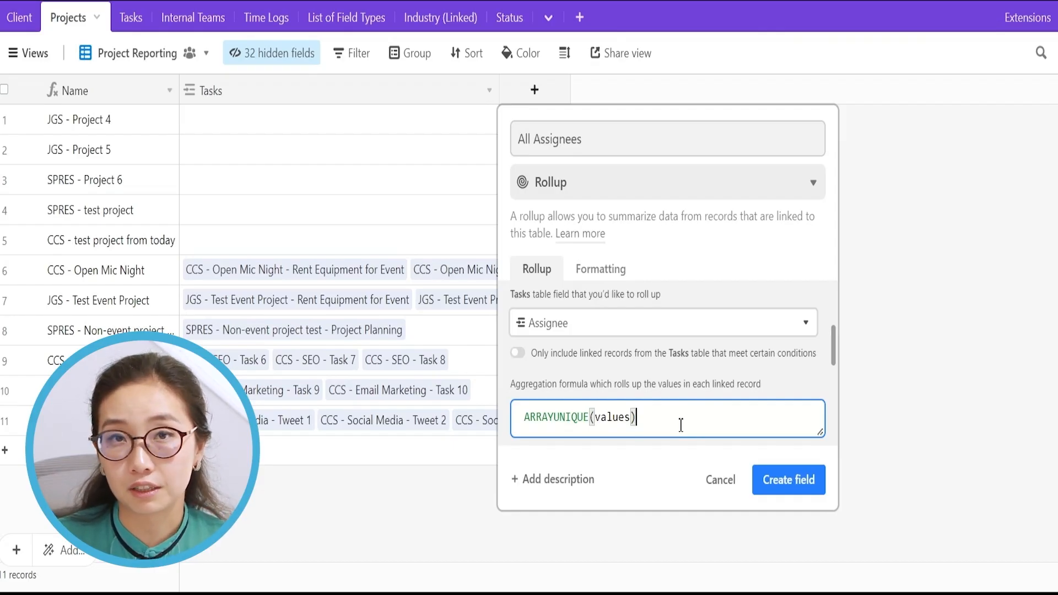
pyautogui.click(758, 471)
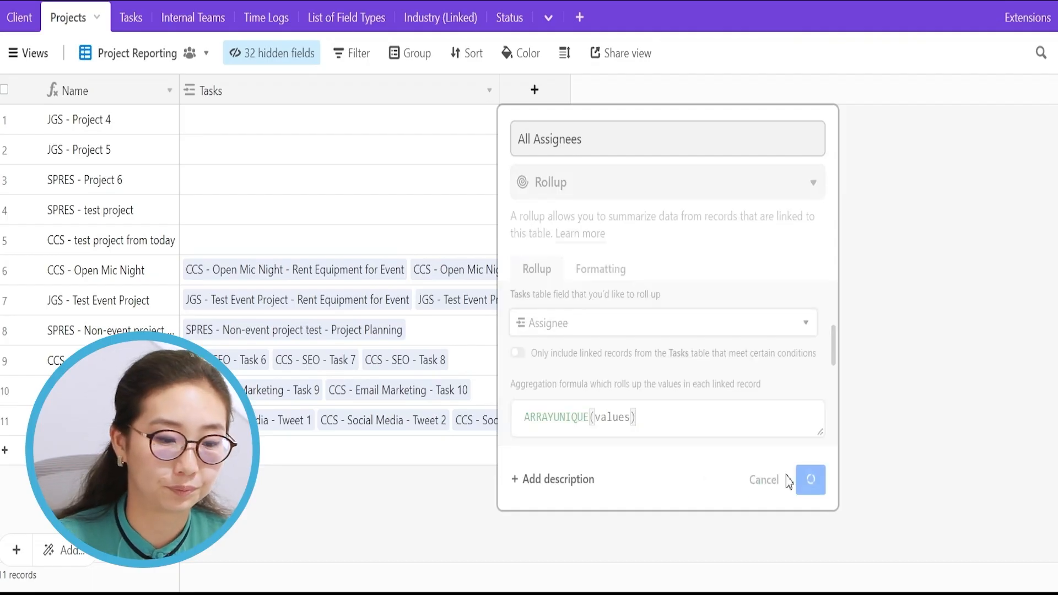
# - Check the All Assignees value and linked tasks of the CCS - SEO project
pyautogui.click(550, 368)
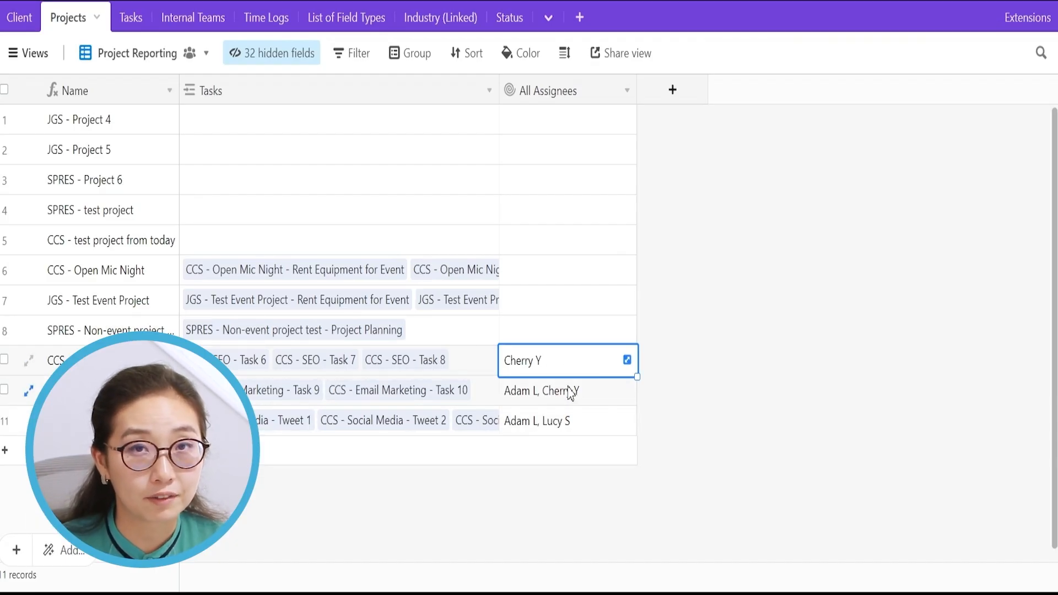
pyautogui.rightClick(284, 378)
pyautogui.click(132, 361)
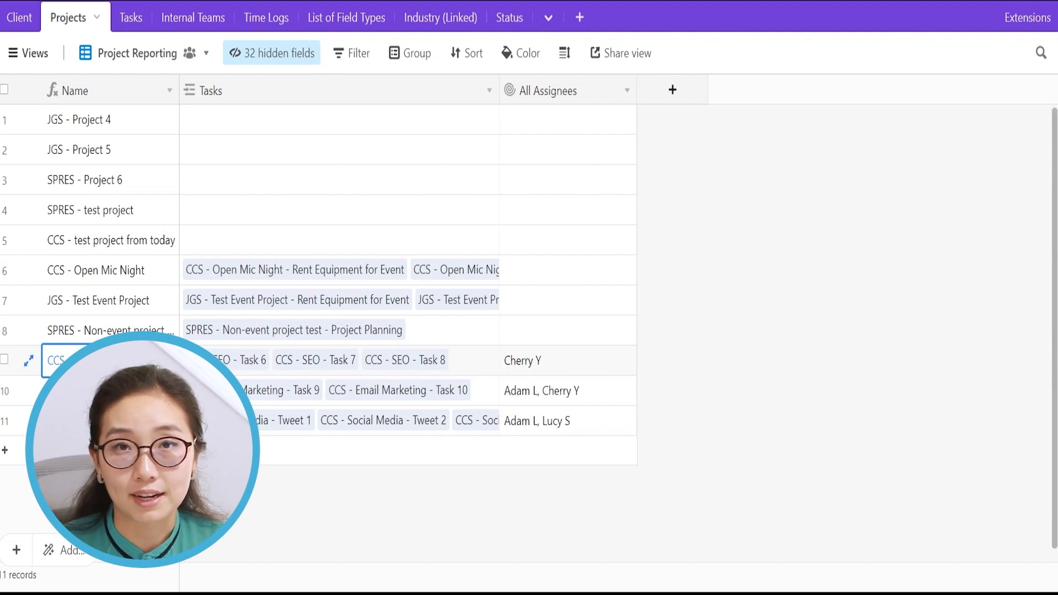
# - Open the Tasks table's Grid view and group its records by Projects
pyautogui.click(125, 22)
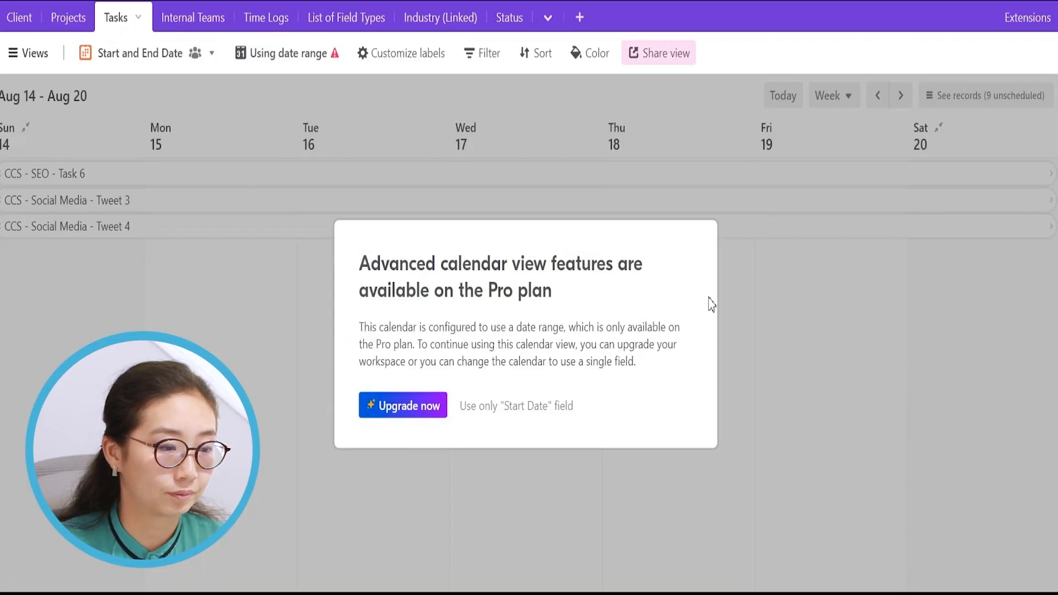
pyautogui.click(38, 53)
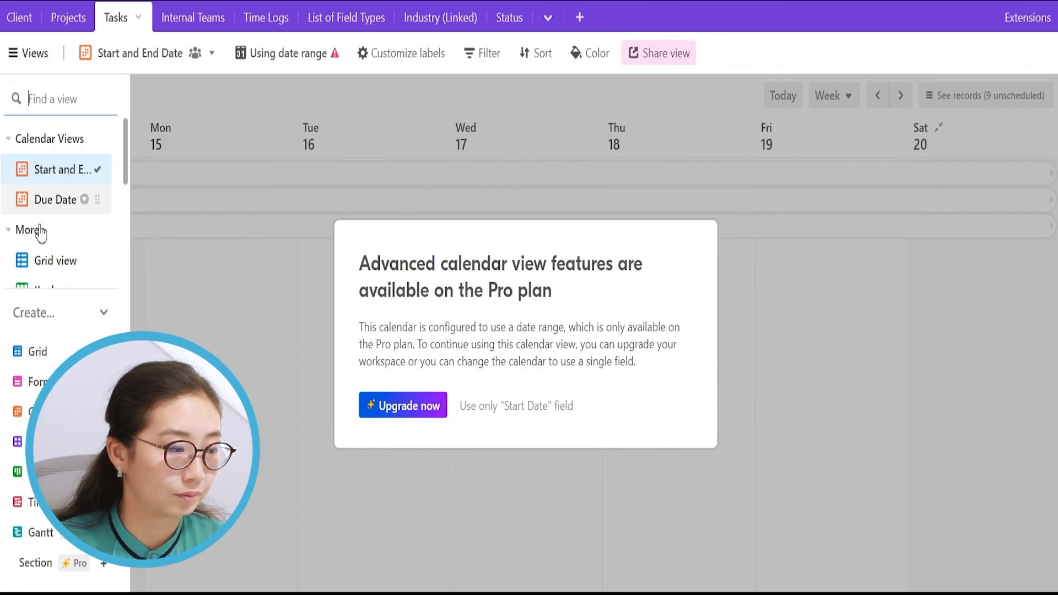
pyautogui.click(61, 263)
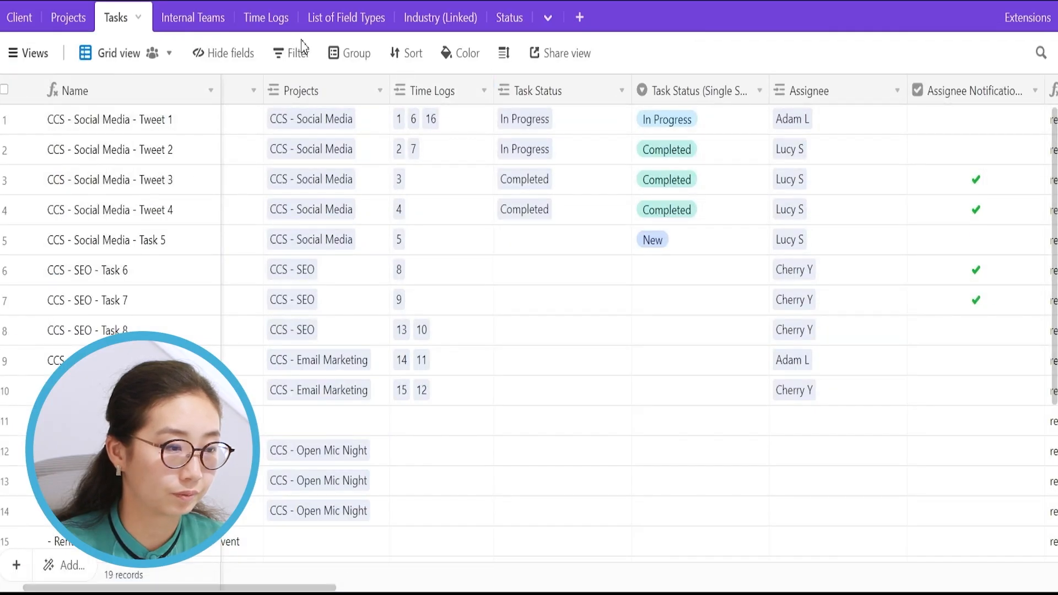
pyautogui.click(357, 54)
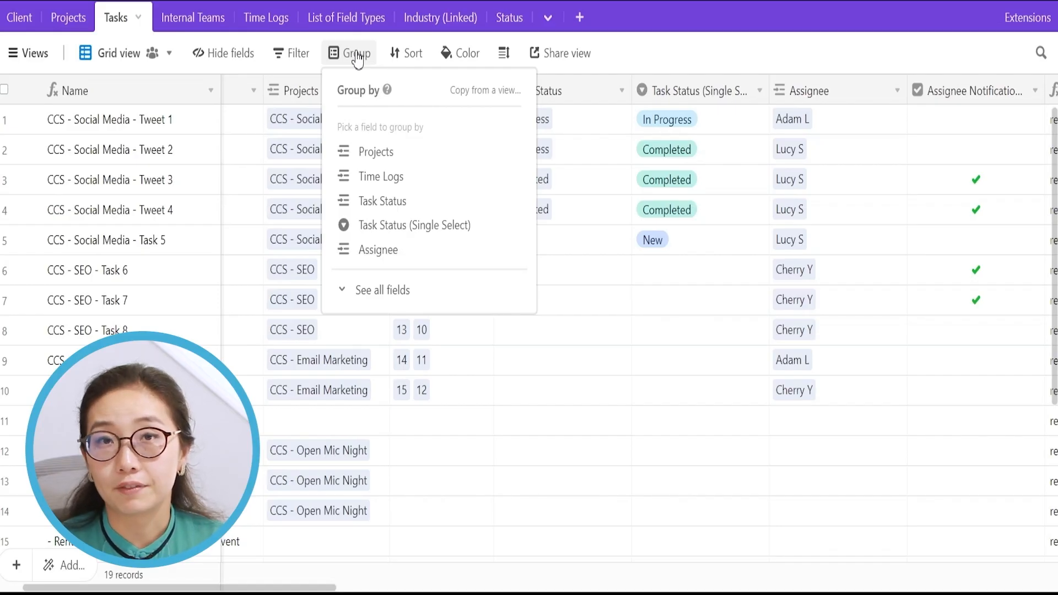
pyautogui.press('Tab')
pyautogui.click(406, 157)
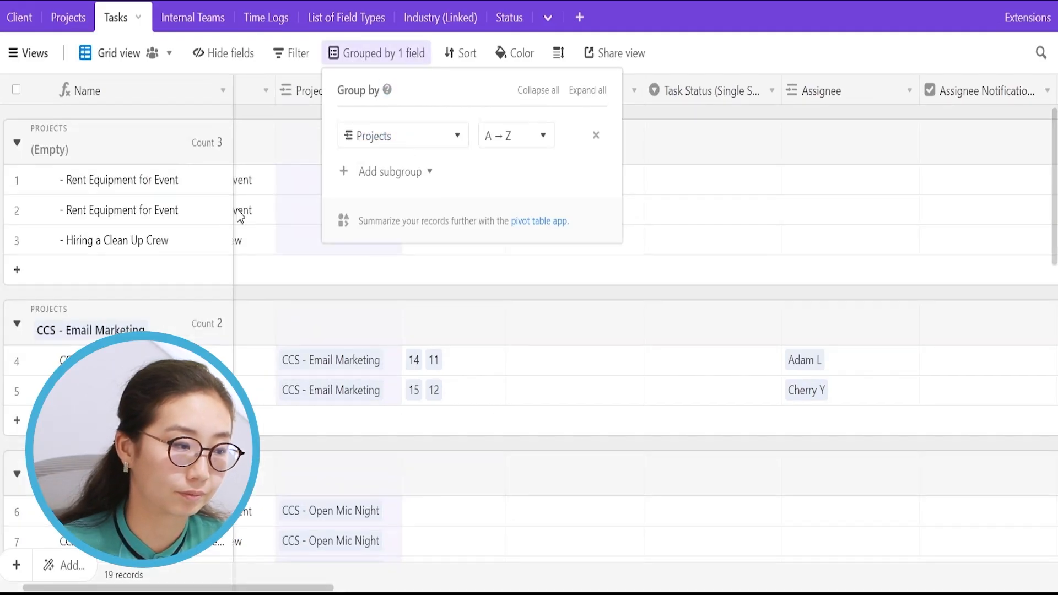
# - Collapse the (Empty), CCS - Email Marketing and CCS - Open Mic Night groups to reach the CCS - SEO tasks
pyautogui.click(17, 135)
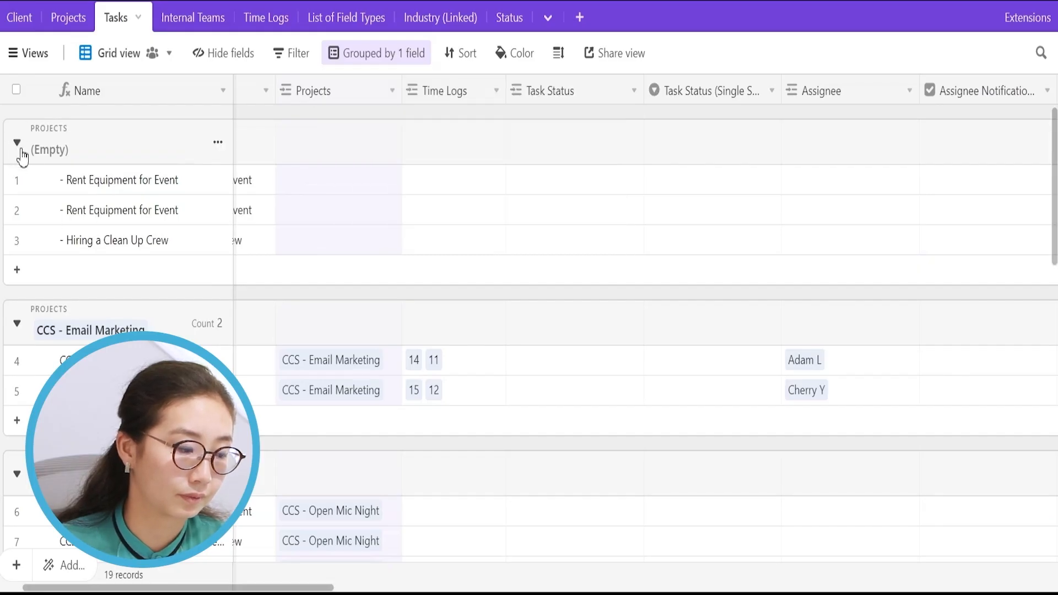
pyautogui.click(17, 141)
pyautogui.click(17, 202)
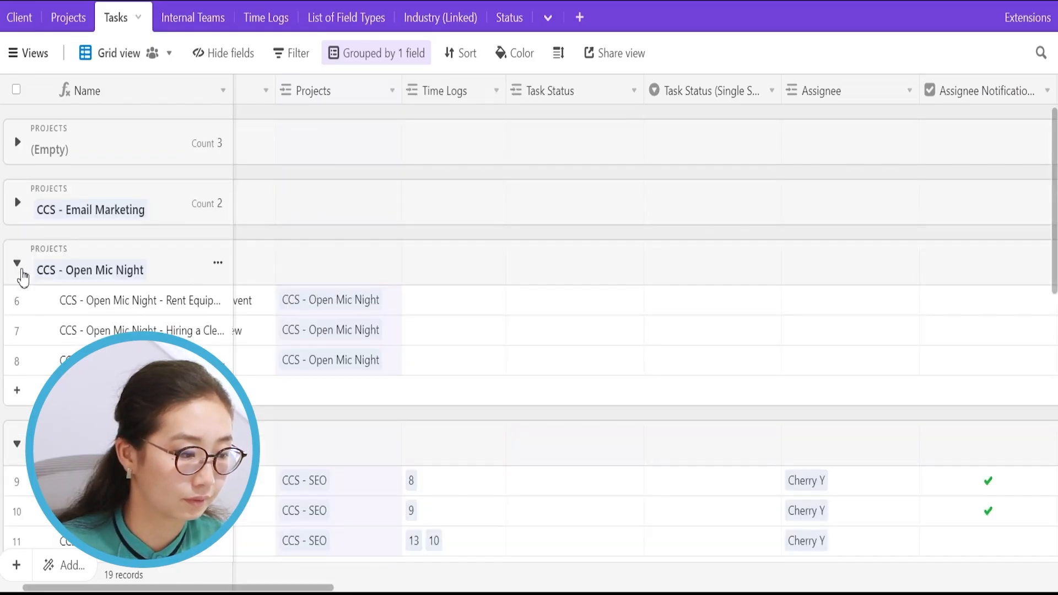
pyautogui.click(17, 263)
pyautogui.click(351, 357)
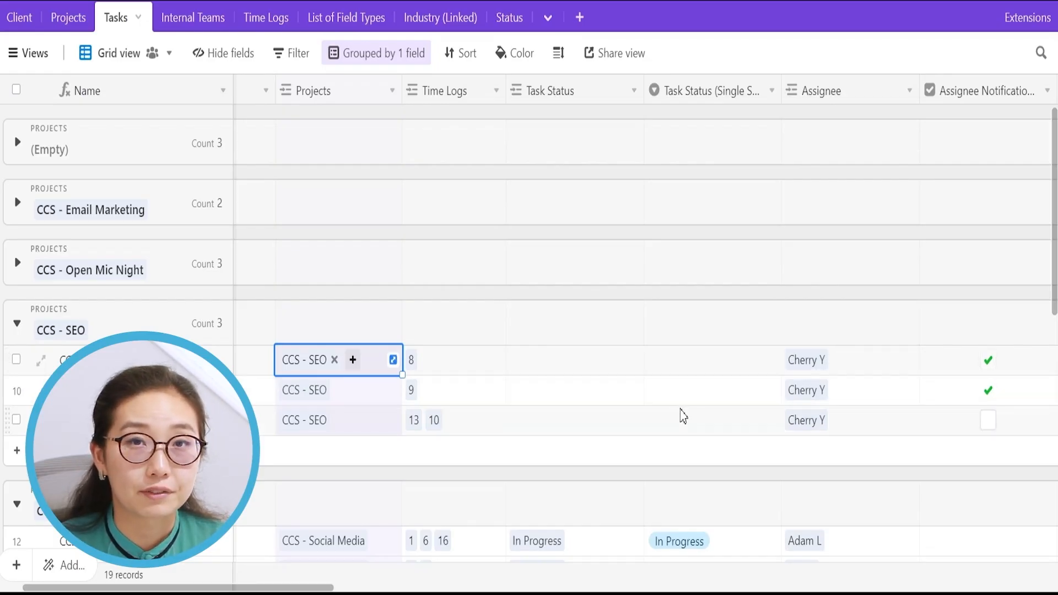
# - Replace the assignee of the third CCS - SEO task with a different team member
pyautogui.moveTo(848, 362); pyautogui.dragTo(852, 414)
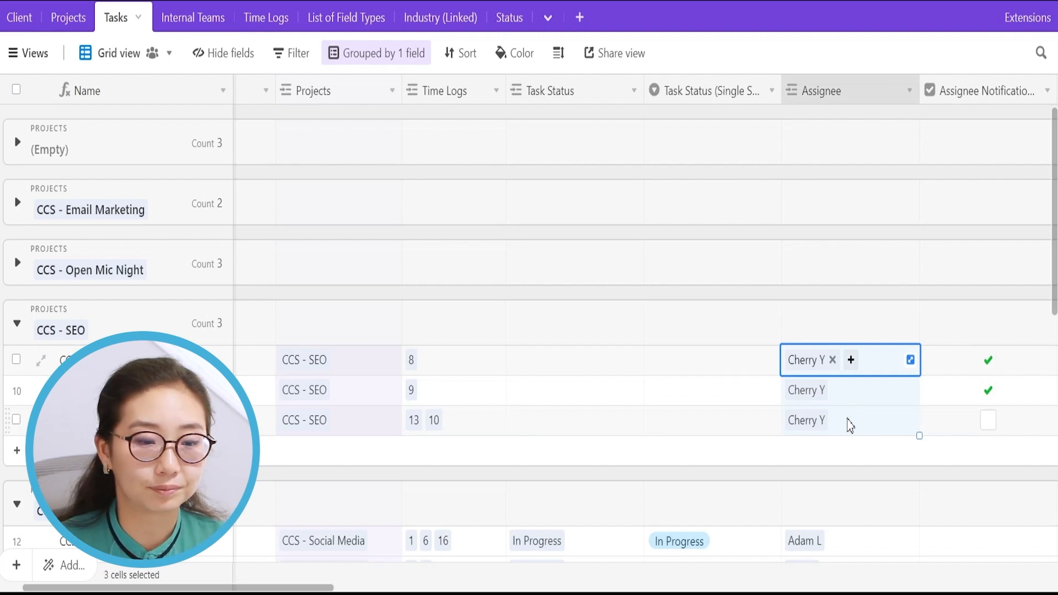
pyautogui.click(868, 432)
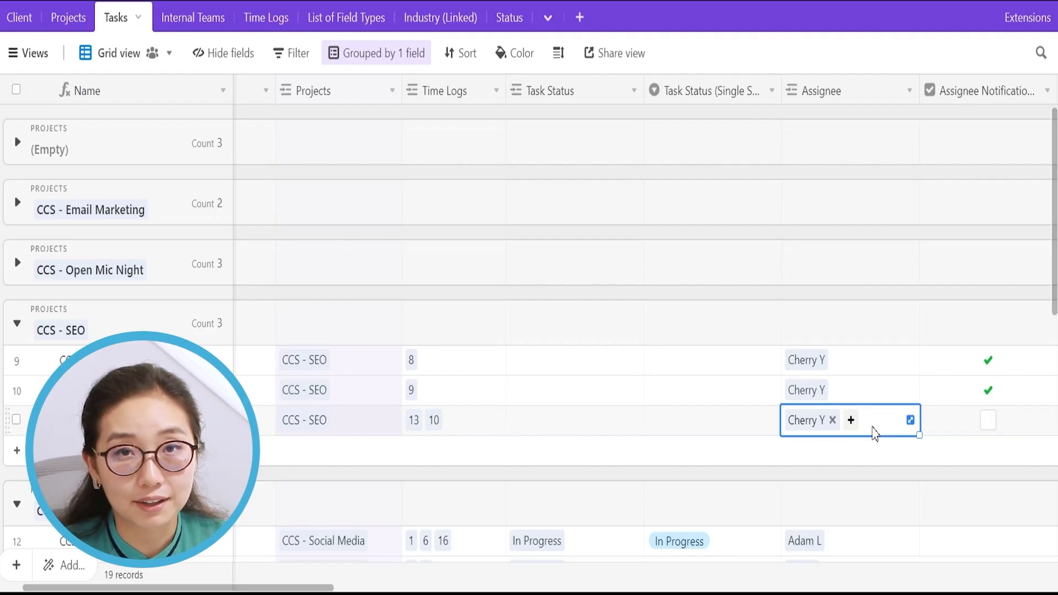
pyautogui.press('Delete')
pyautogui.write('adam')
pyautogui.press('Return')
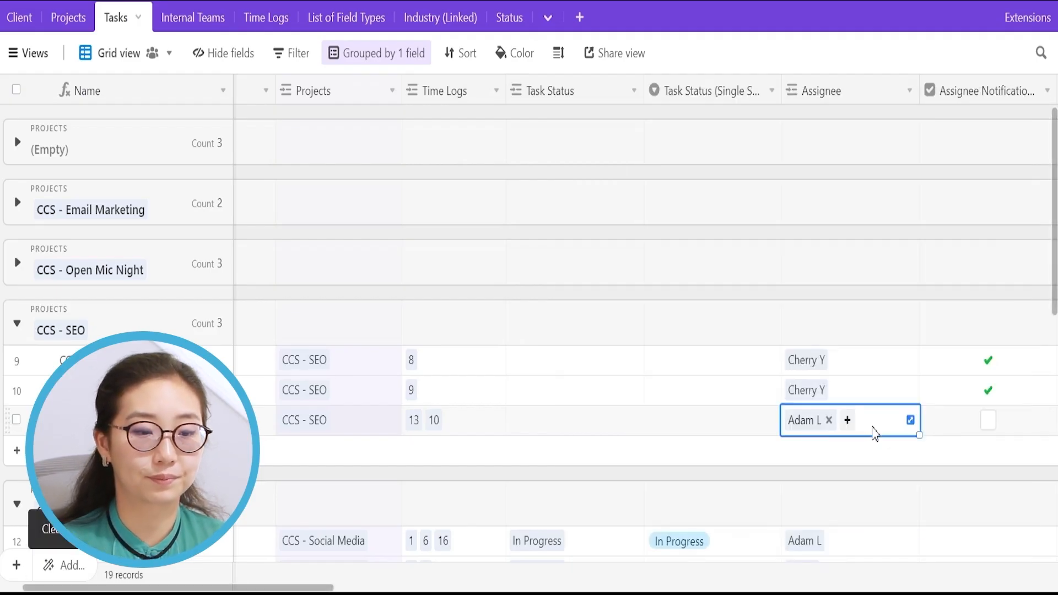
# - Return to the Projects table and check the All Assignees value of the CCS - SEO project
pyautogui.click(72, 17)
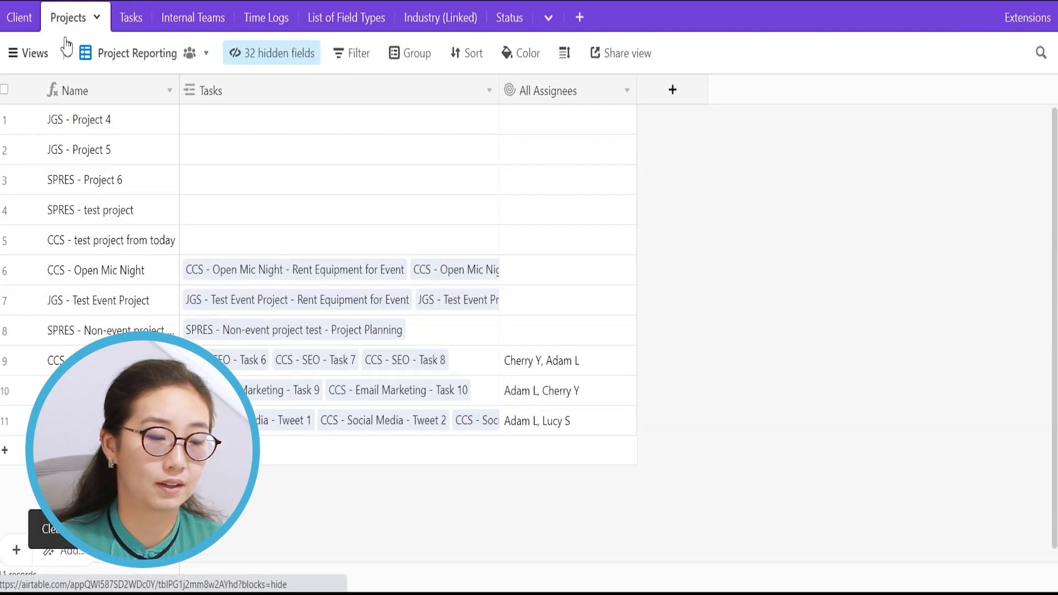
pyautogui.click(557, 366)
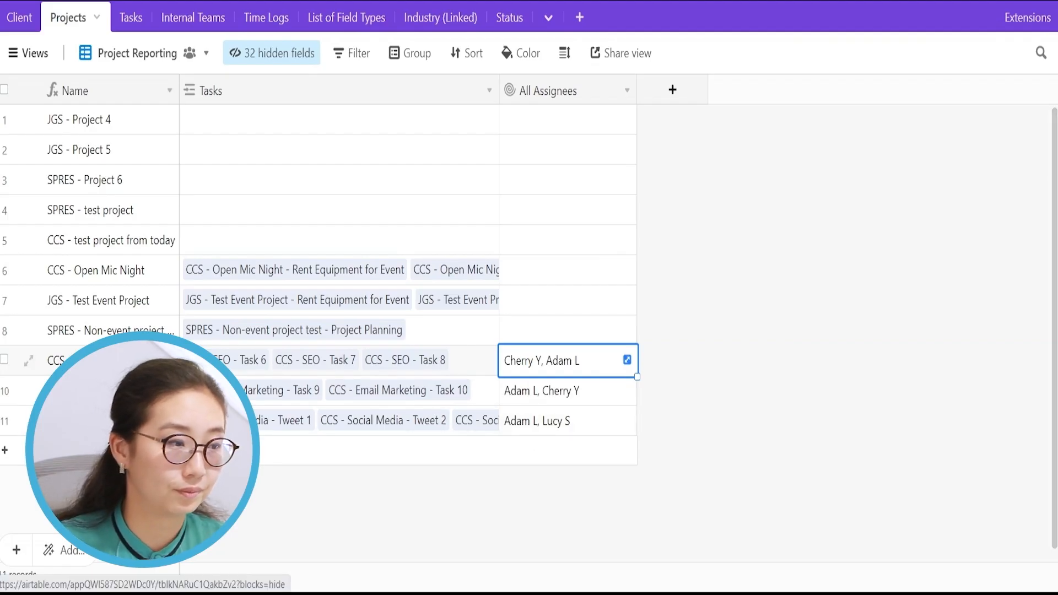
pyautogui.click(728, 225)
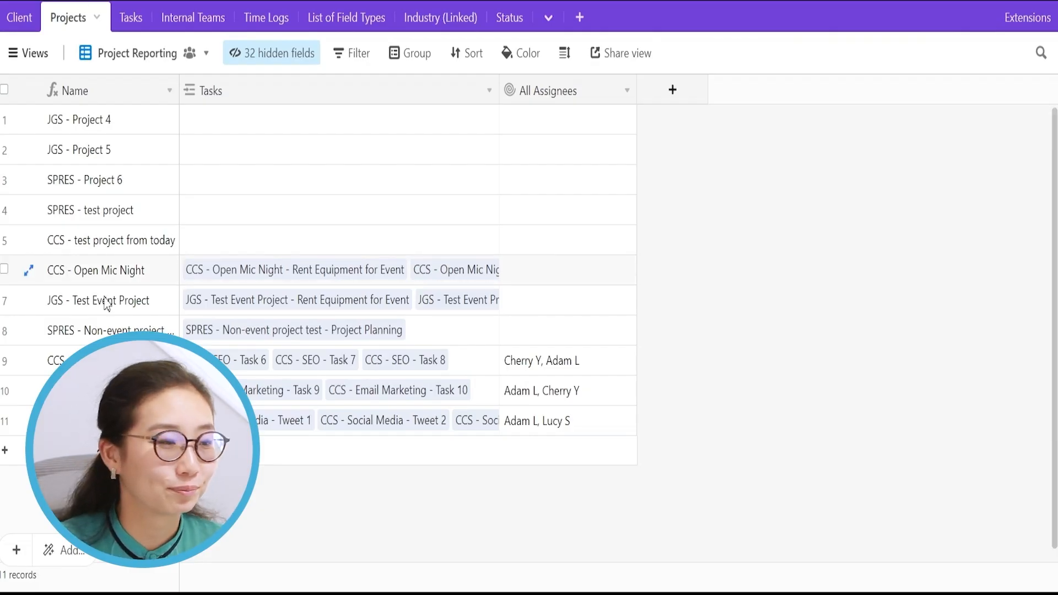
# - Create a new grid view named "Task Costing" in the Tasks table
pyautogui.click(249, 20)
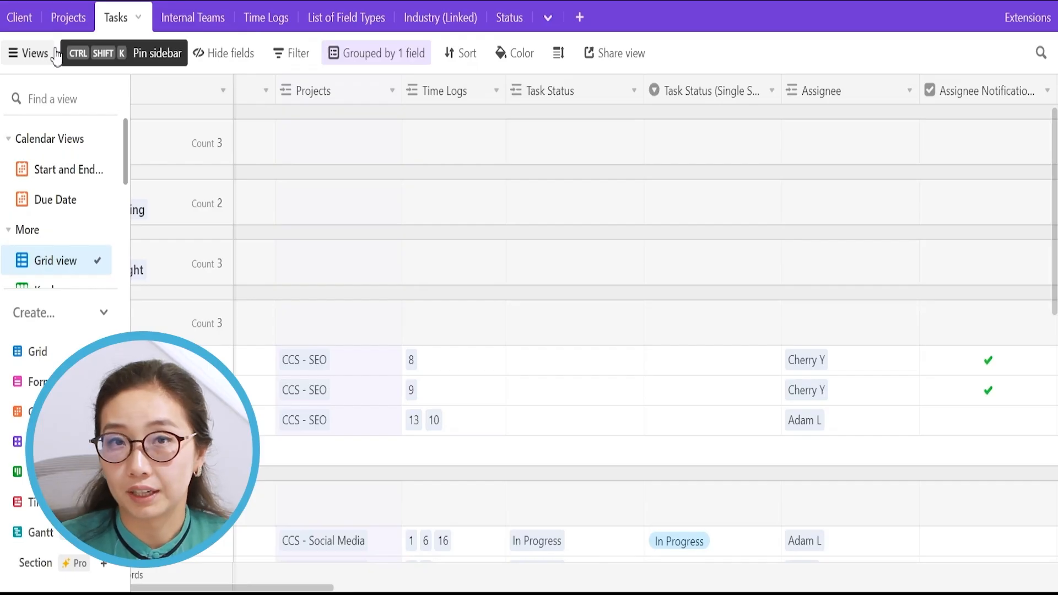
pyautogui.click(53, 365)
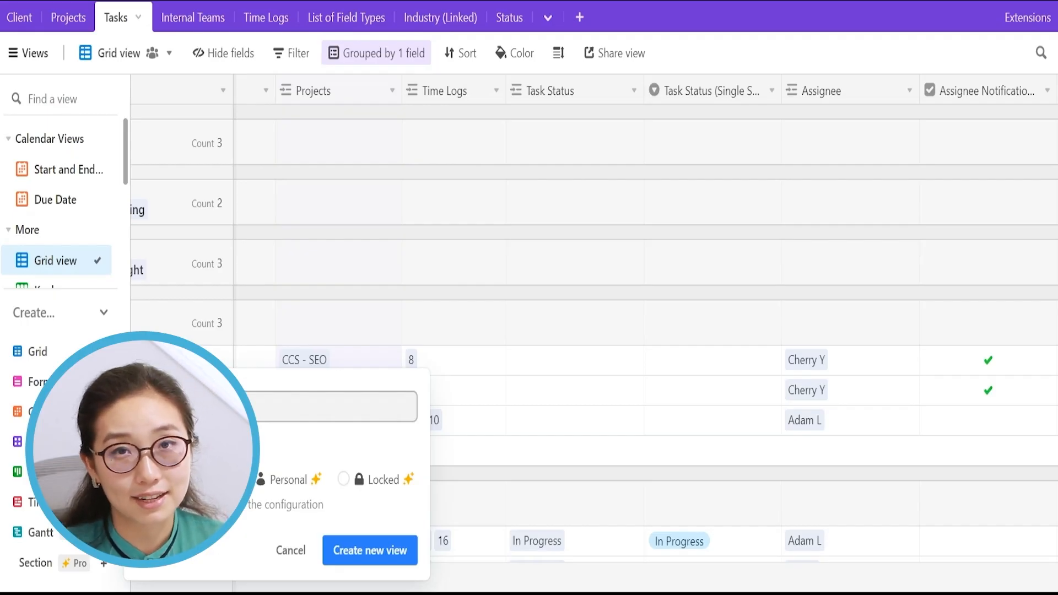
pyautogui.click(375, 557)
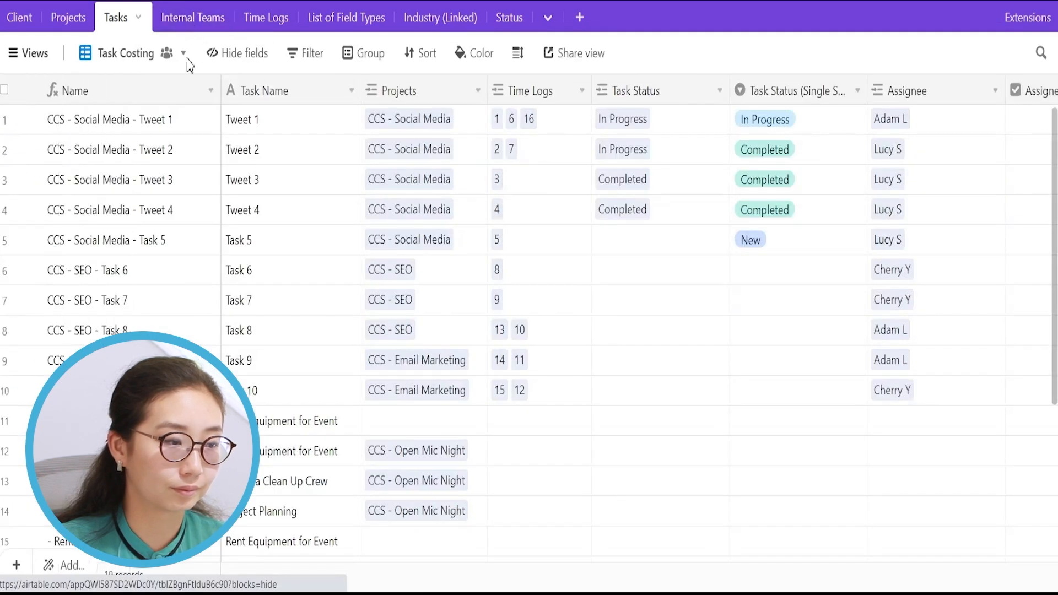
# - Hide all fields in the Task Costing view except Time Spent
pyautogui.click(231, 53)
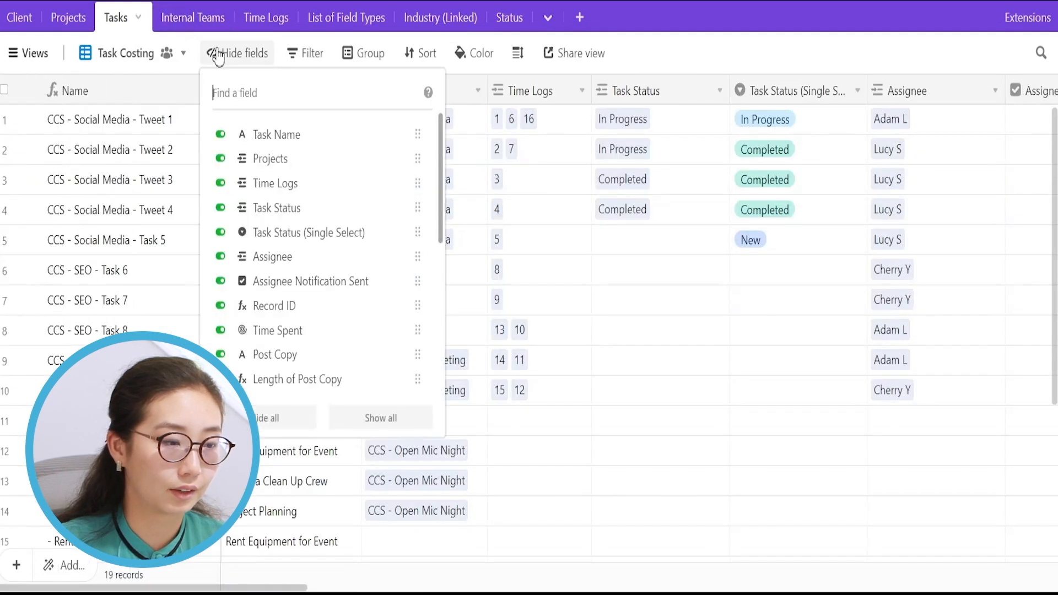
pyautogui.click(265, 418)
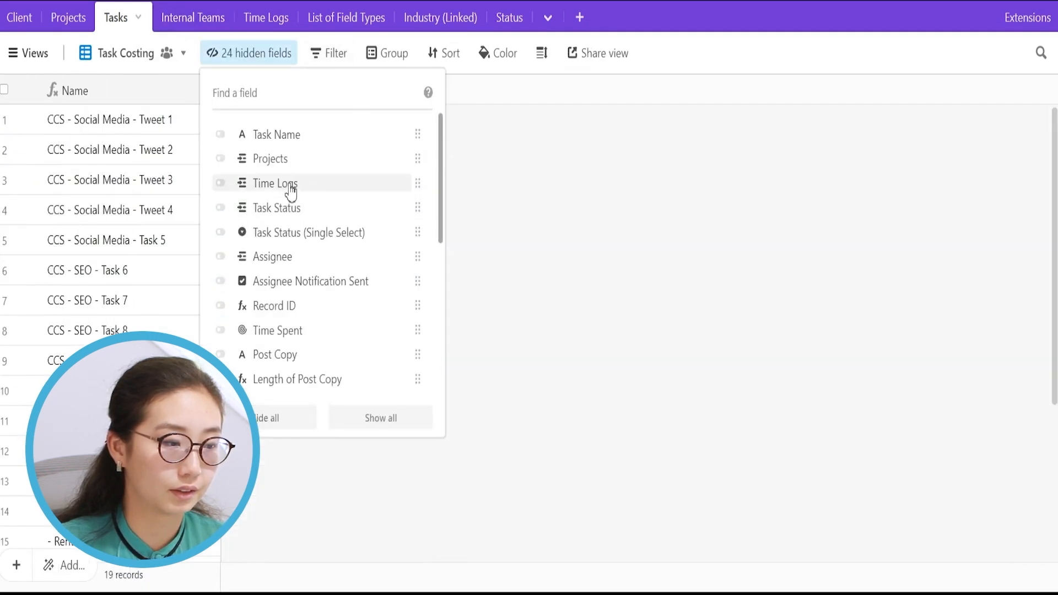
pyautogui.click(279, 95)
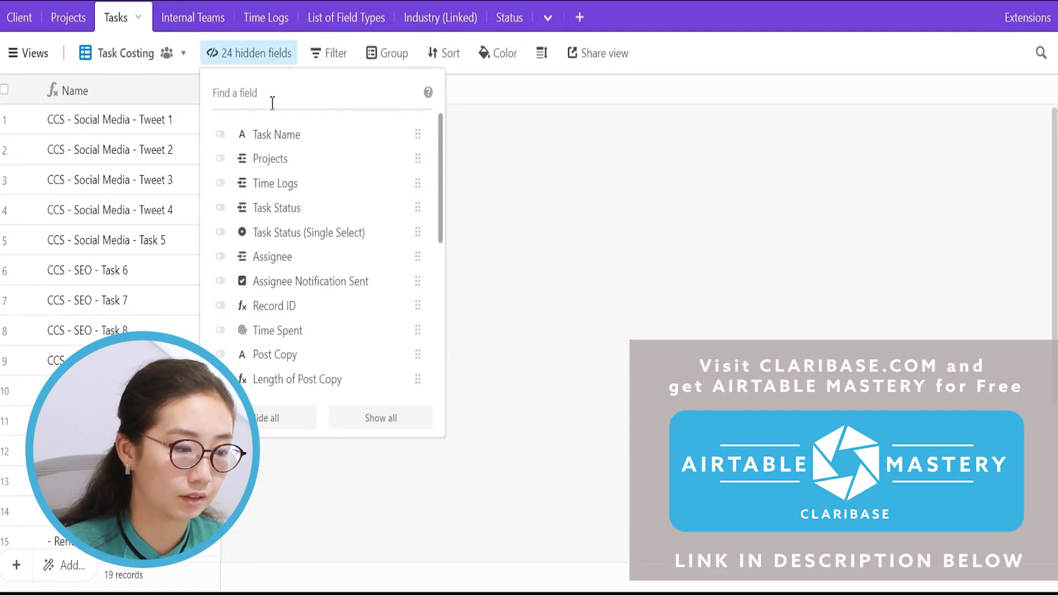
pyautogui.write('time')
pyautogui.click(304, 165)
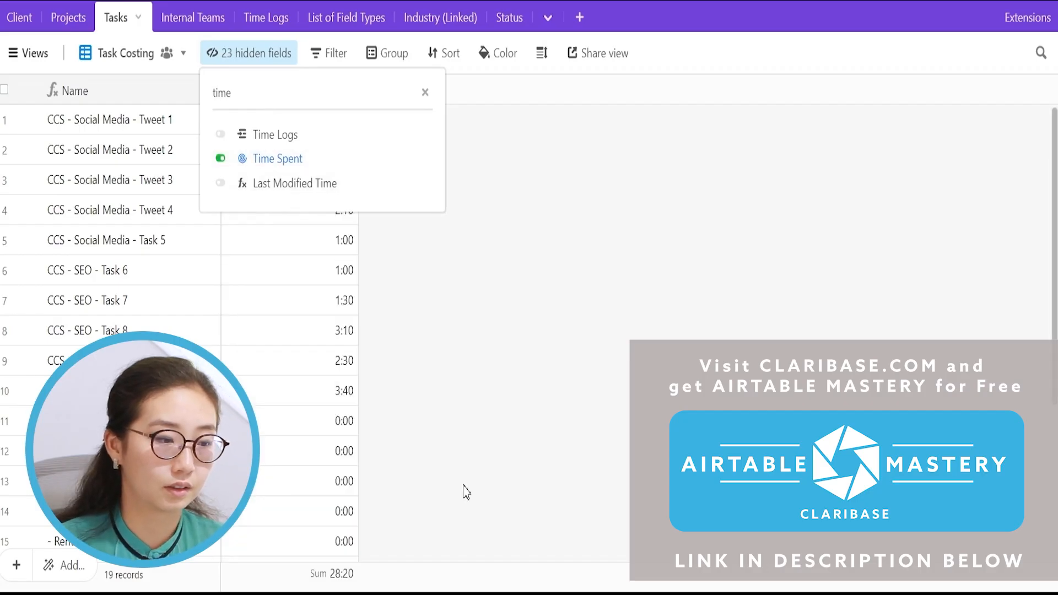
pyautogui.click(465, 491)
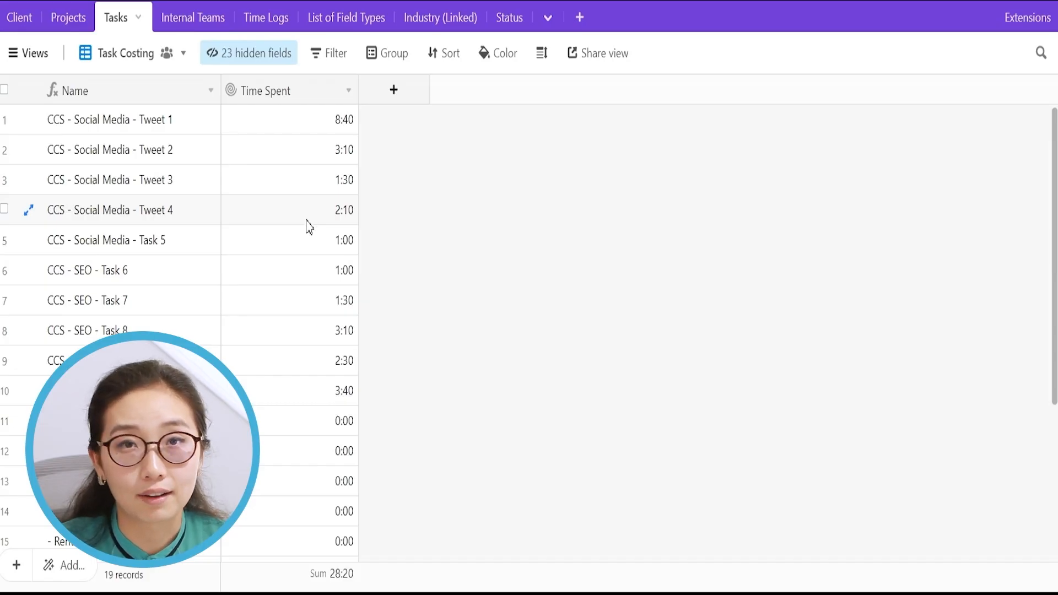
# - Show the Assignee field in the Task Costing view as well
pyautogui.click(270, 55)
pyautogui.write('ass')
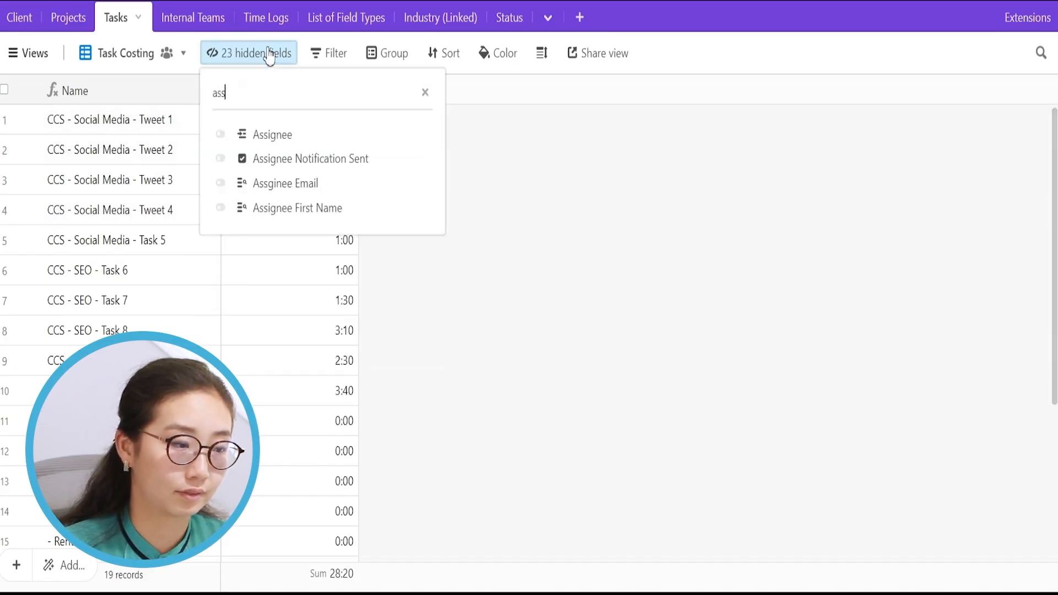
pyautogui.click(293, 134)
pyautogui.click(516, 269)
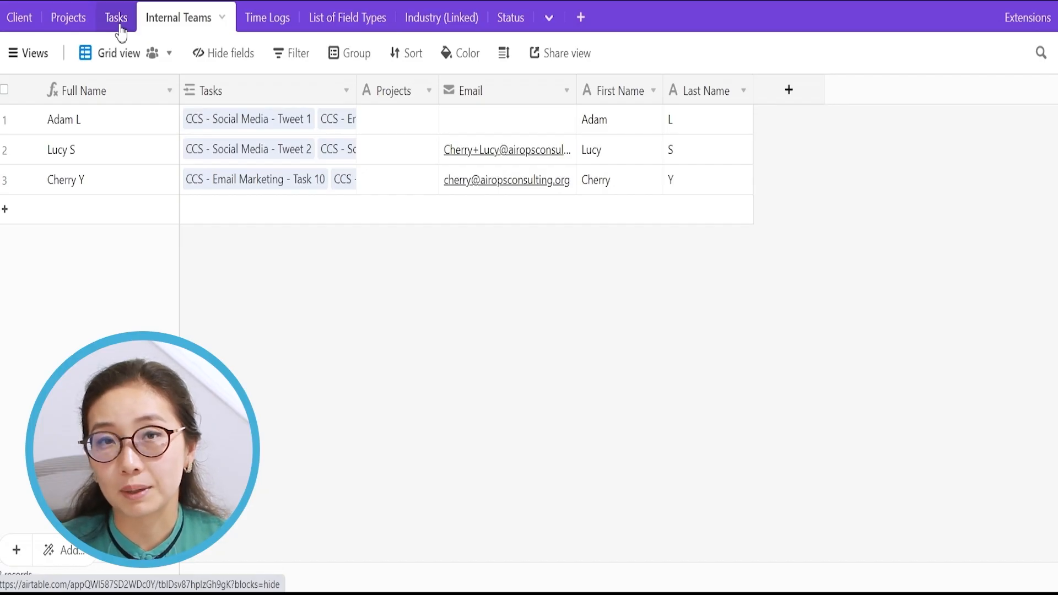
# - Add a new field named "Hourly Rate" to the Internal Teams table
pyautogui.click(789, 89)
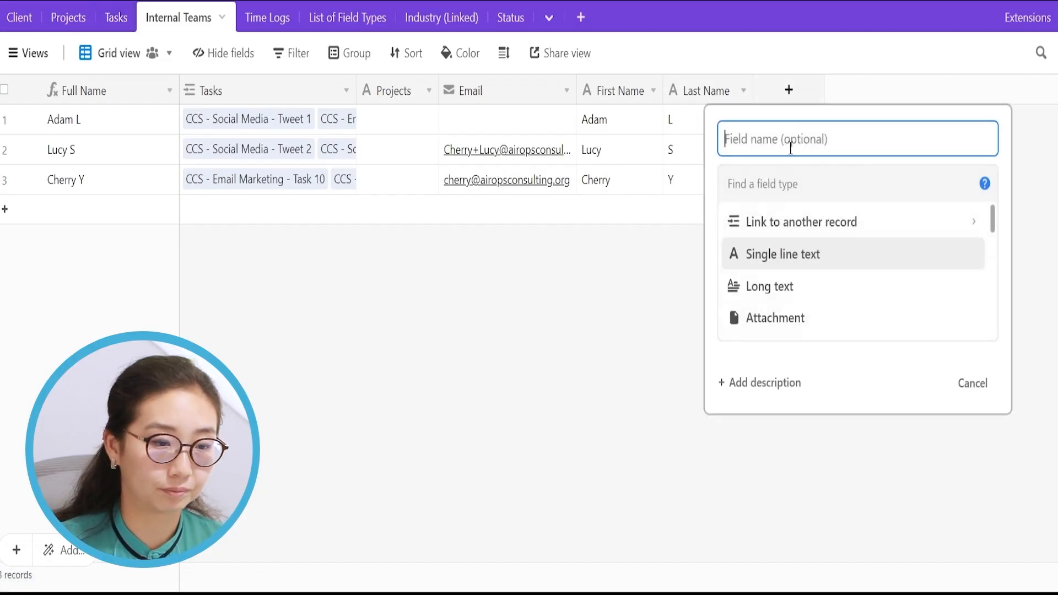
pyautogui.write('H')
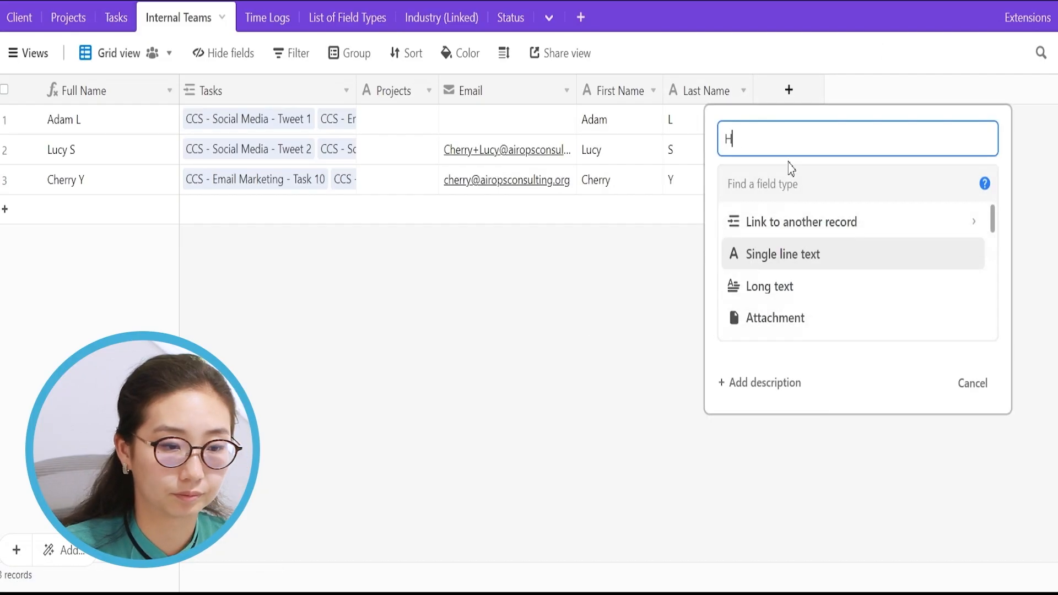
pyautogui.write('ourly Rate')
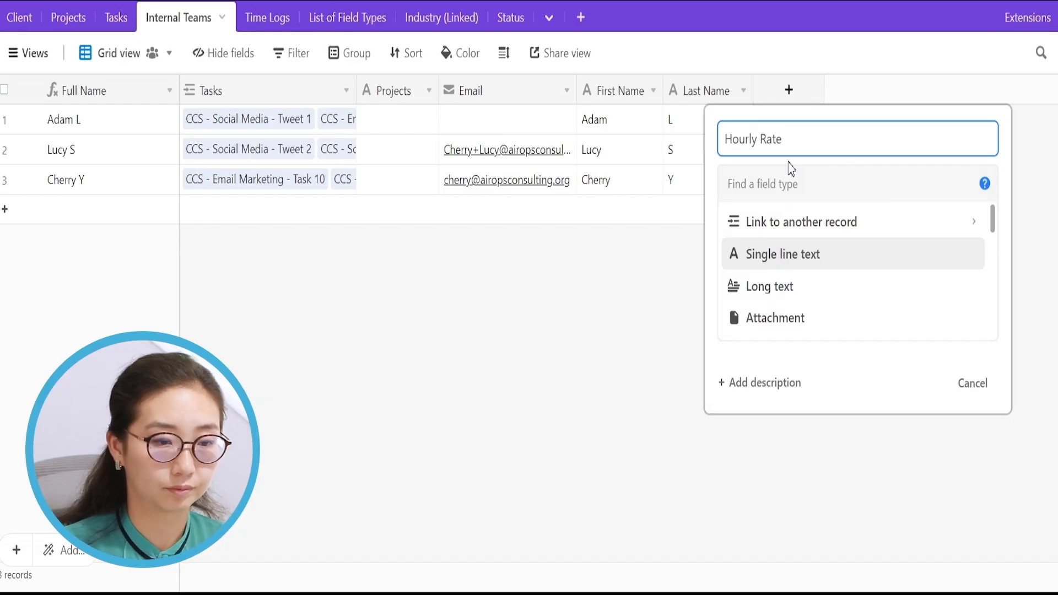
pyautogui.press('Return')
# - Change the Hourly Rate field's type to Currency and select its cell in the first team member's record
pyautogui.doubleClick(787, 95)
pyautogui.click(593, 181)
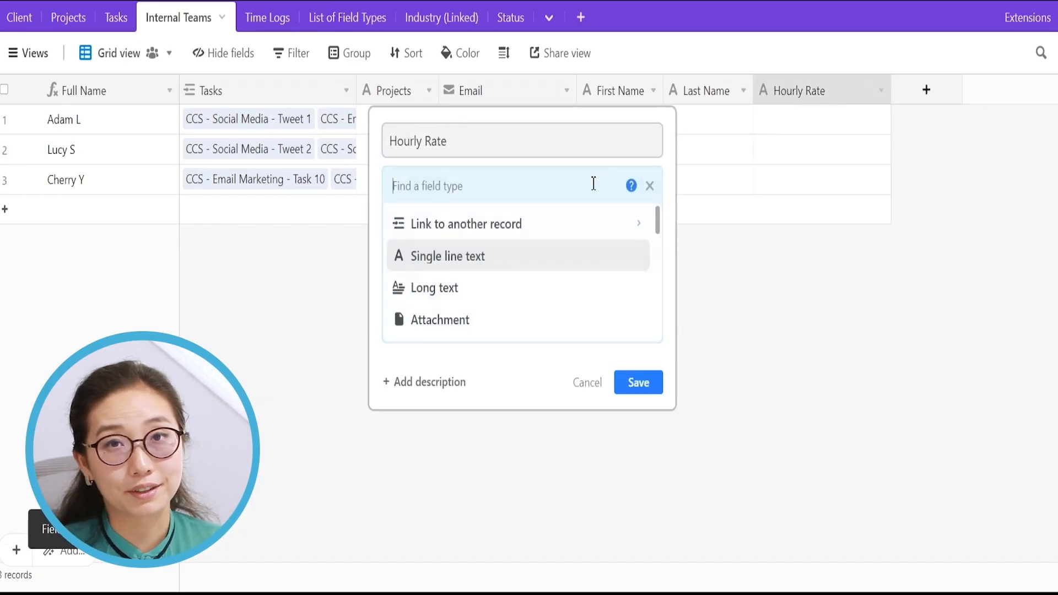
pyautogui.write('curr')
pyautogui.press('Return')
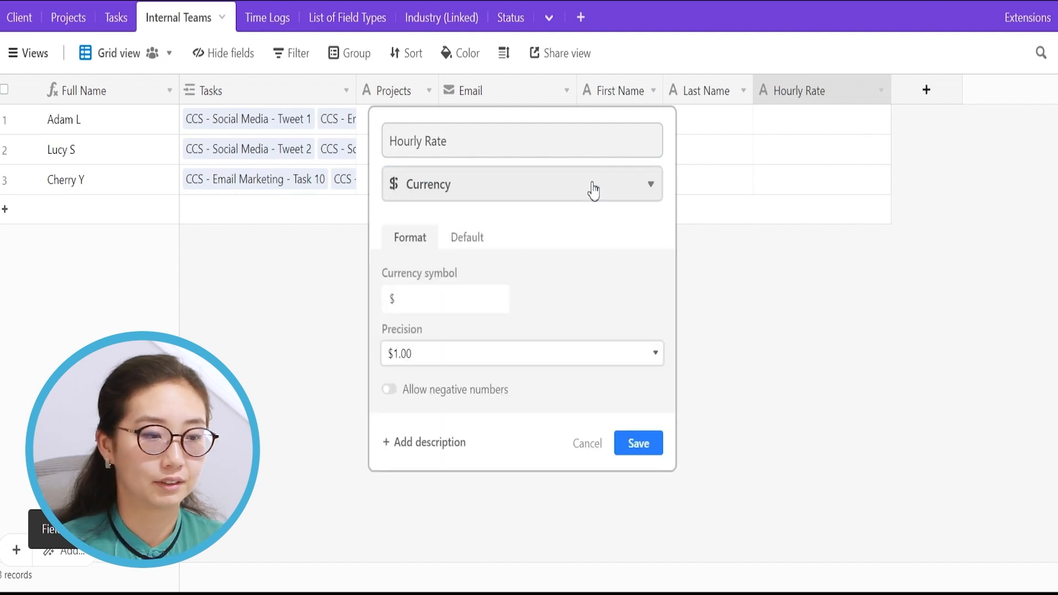
pyautogui.press('Return')
pyautogui.click(784, 120)
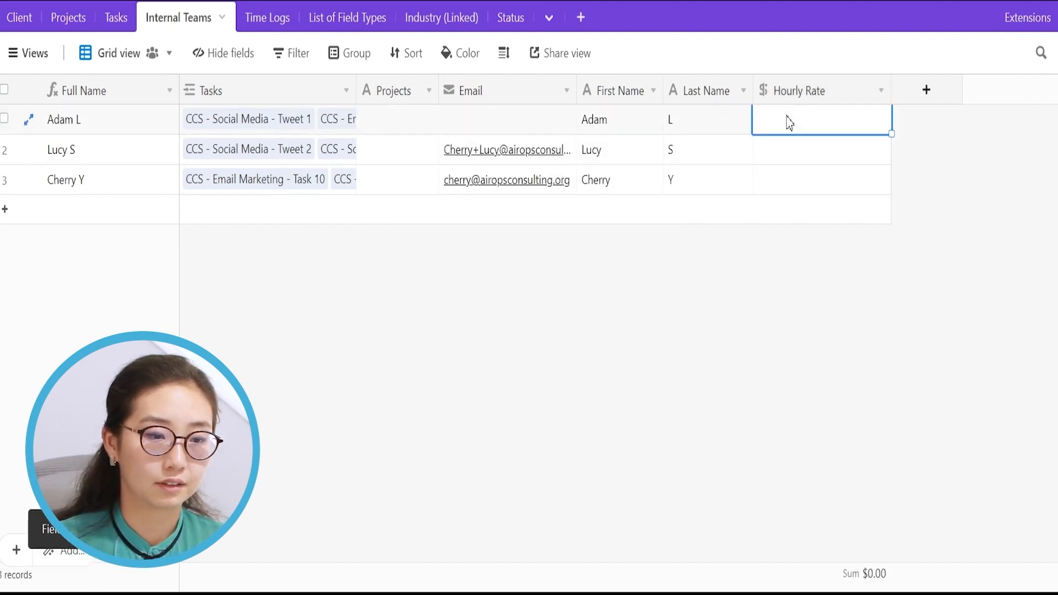
# - Enter hourly rates of 100, 200 and 300 for the three team members in the Internal Teams table
pyautogui.write('100')
pyautogui.press('Return')
pyautogui.write('200')
pyautogui.press('Return')
pyautogui.write('300')
pyautogui.press('Return')
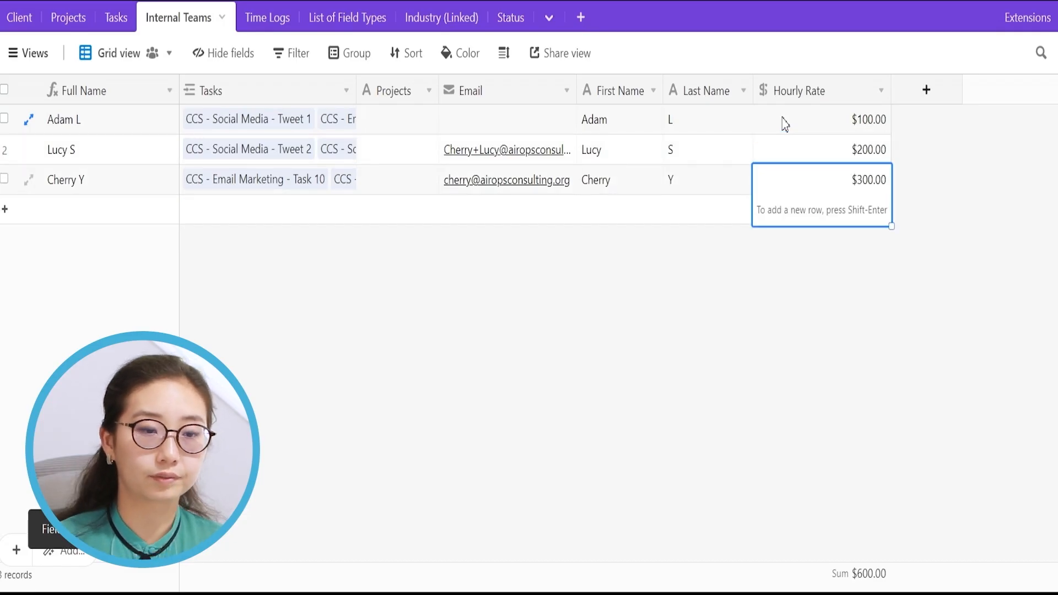
pyautogui.moveTo(785, 123); pyautogui.dragTo(804, 162)
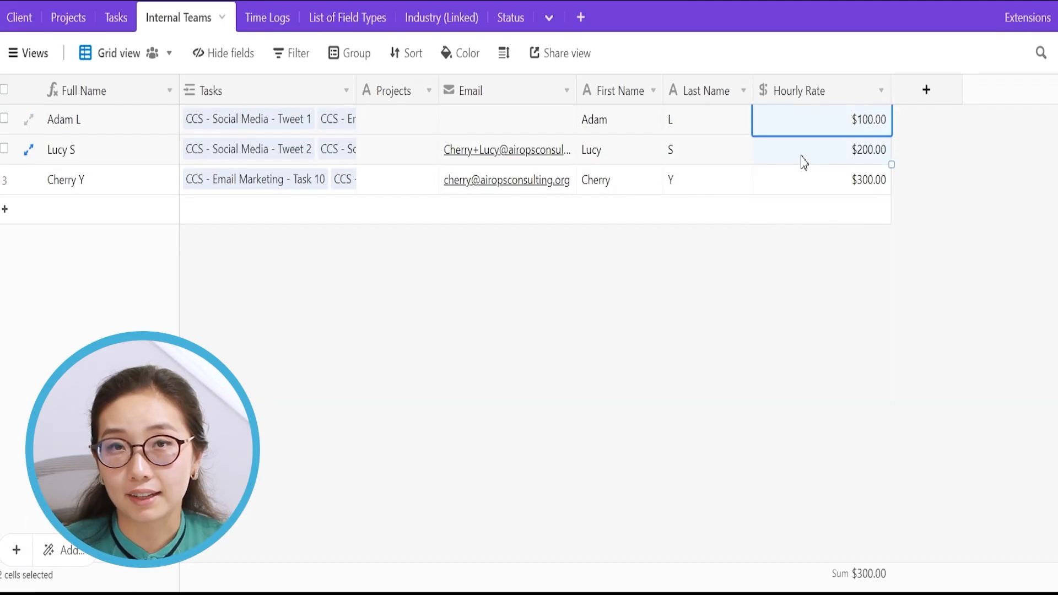
# - Start a new field named "Hourly Rate" in the Tasks table with the Rollup type
pyautogui.click(127, 27)
pyautogui.click(126, 26)
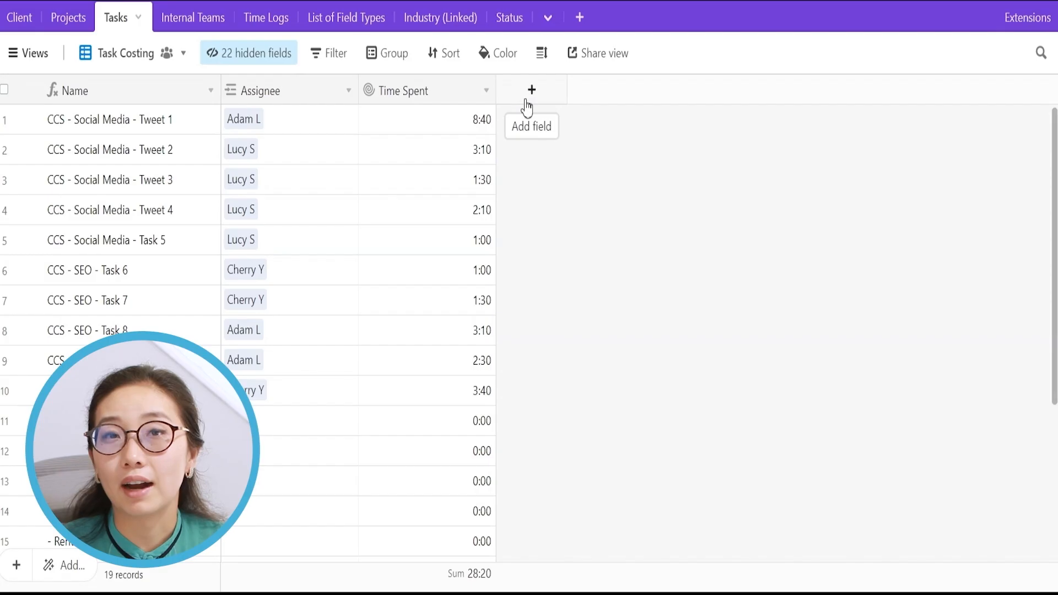
pyautogui.click(527, 108)
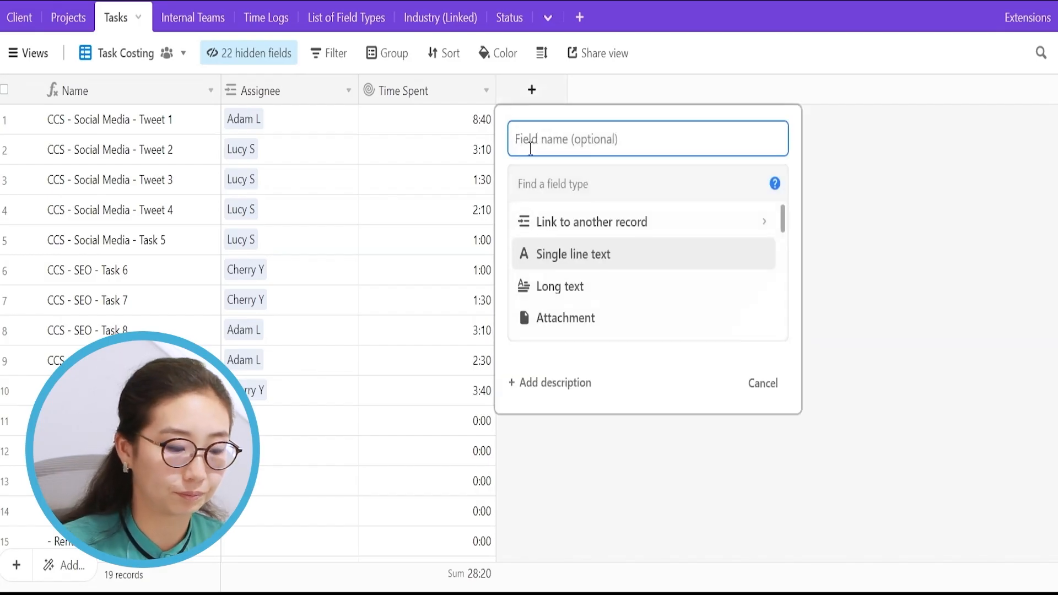
pyautogui.write('Hourly Rate')
pyautogui.press('Tab')
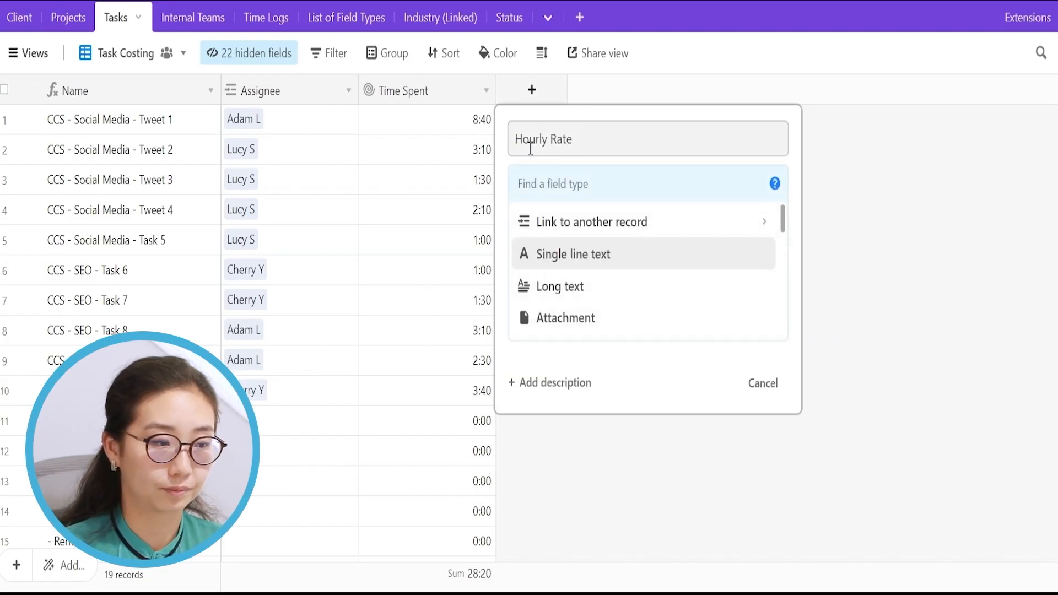
pyautogui.write('rollup')
pyautogui.press('Return')
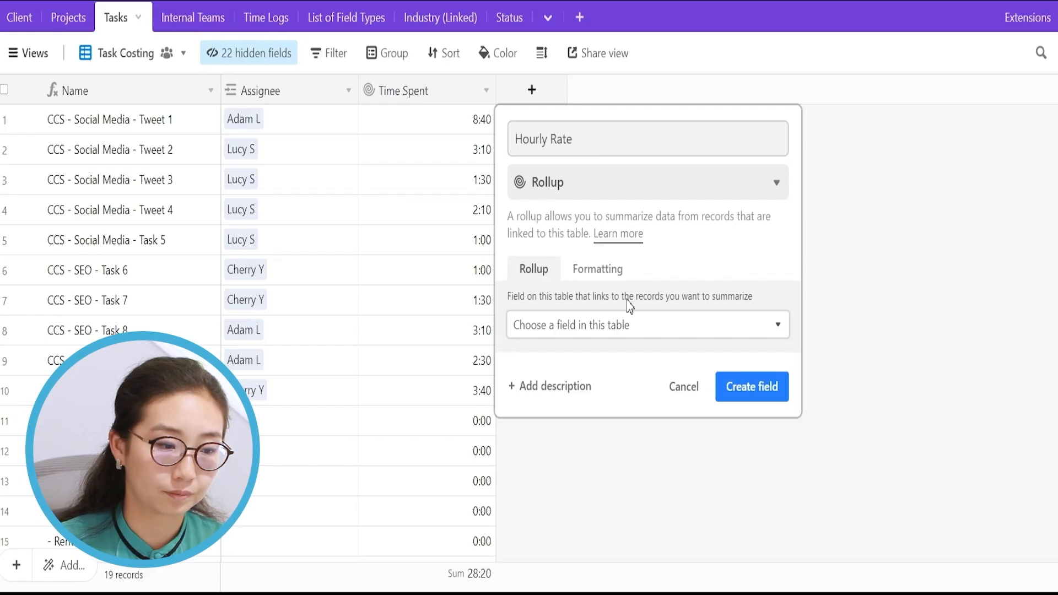
# - Set the rollup to use the Assignee link and summarize the Hourly Rate field from Internal Teams
pyautogui.click(621, 327)
pyautogui.write('ass')
pyautogui.press('Return')
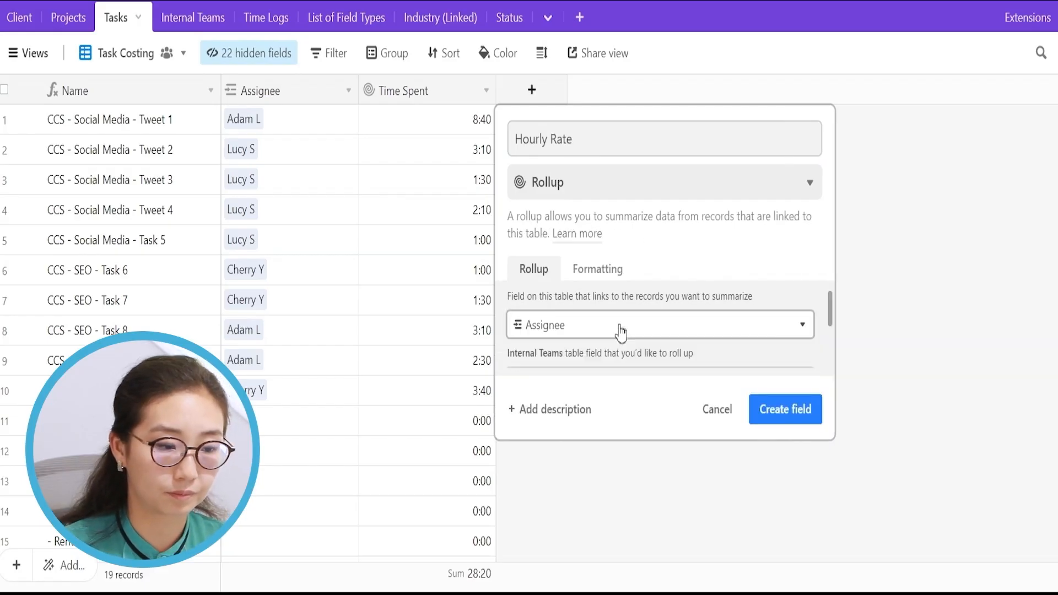
pyautogui.scroll(-1, 829, 319)
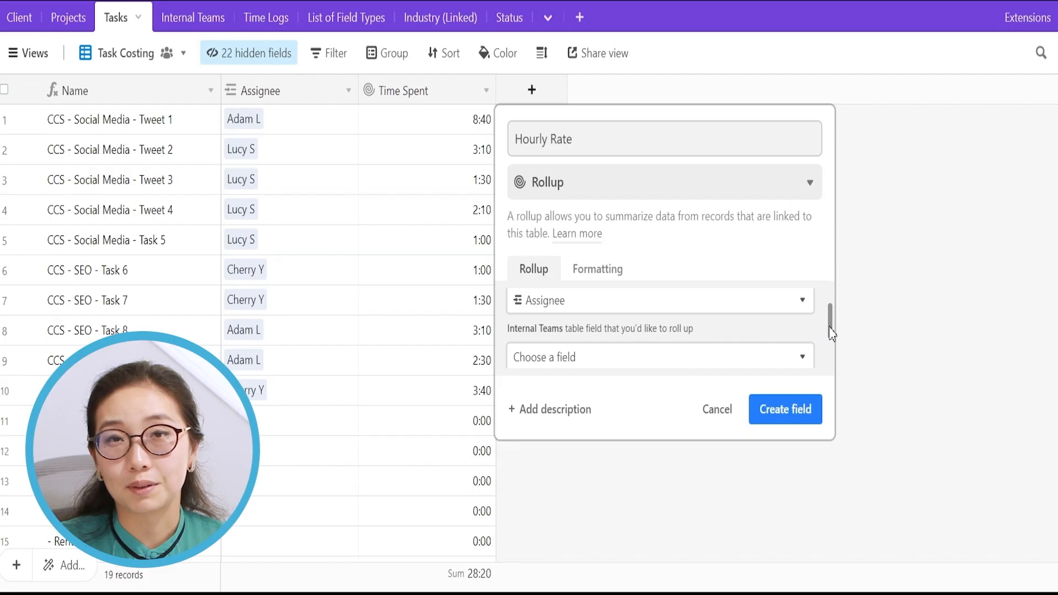
pyautogui.scroll(-1, 831, 331)
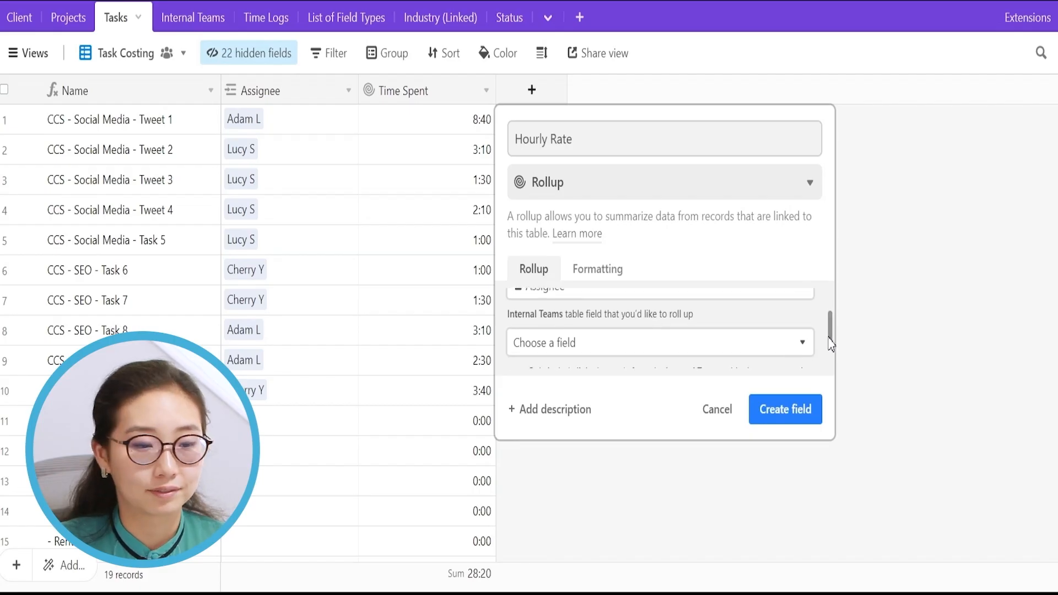
pyautogui.click(652, 345)
pyautogui.write('rate')
pyautogui.click(631, 314)
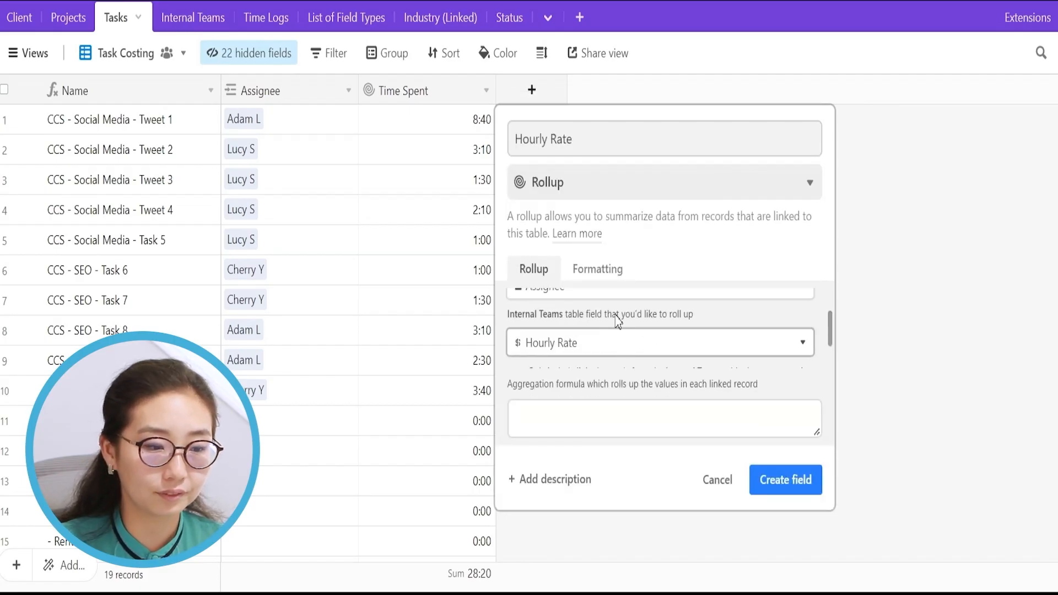
# - Set the Hourly Rate rollup's aggregation formula to MAX(values) and create the field
pyautogui.click(596, 431)
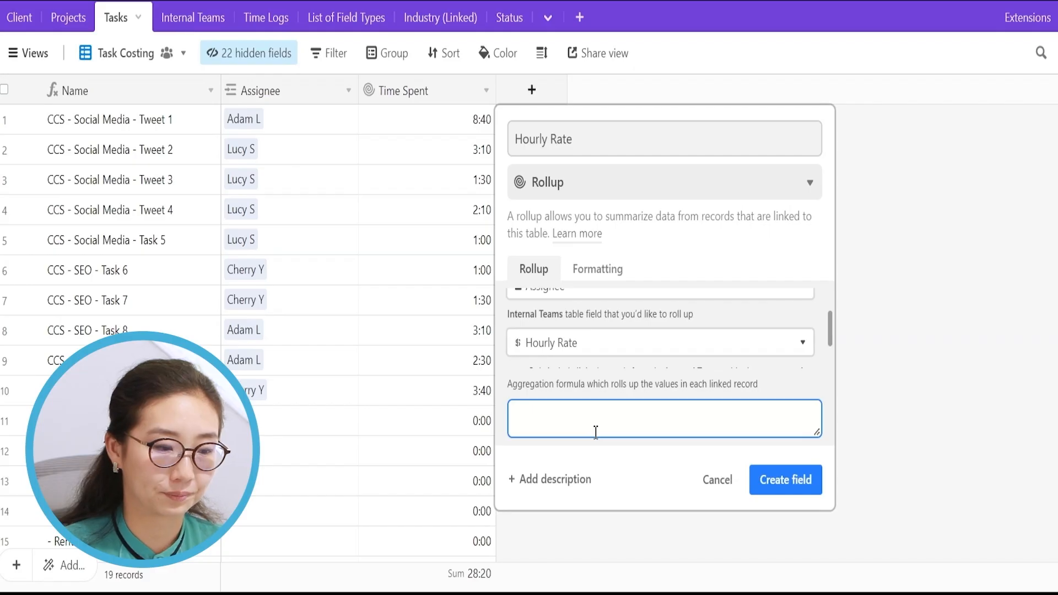
pyautogui.write('MAX')
pyautogui.press('Tab')
pyautogui.click(787, 483)
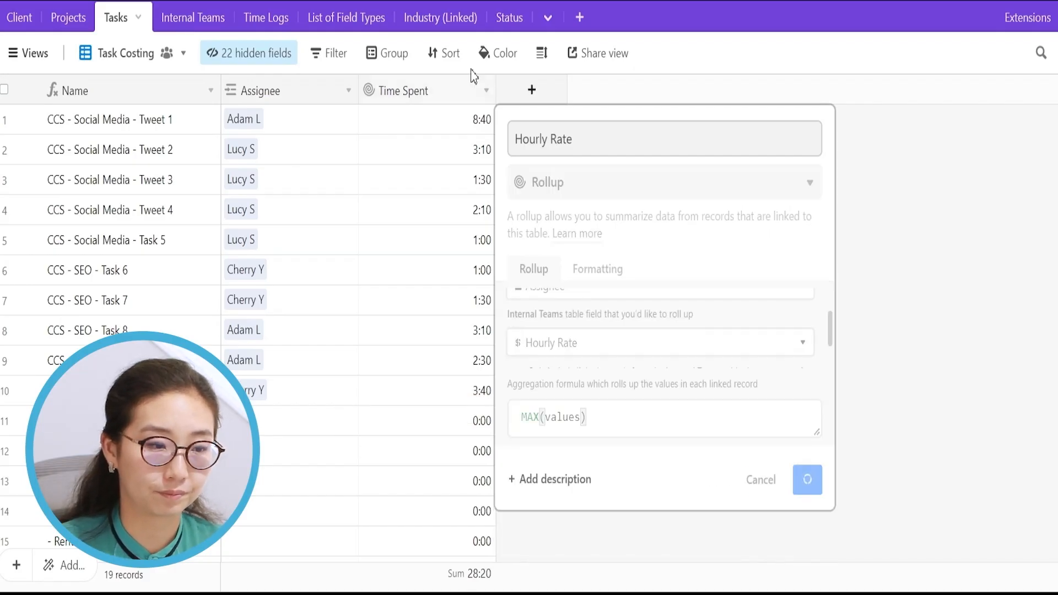
pyautogui.scroll(-5, 618, 262)
pyautogui.scroll(5, 619, 262)
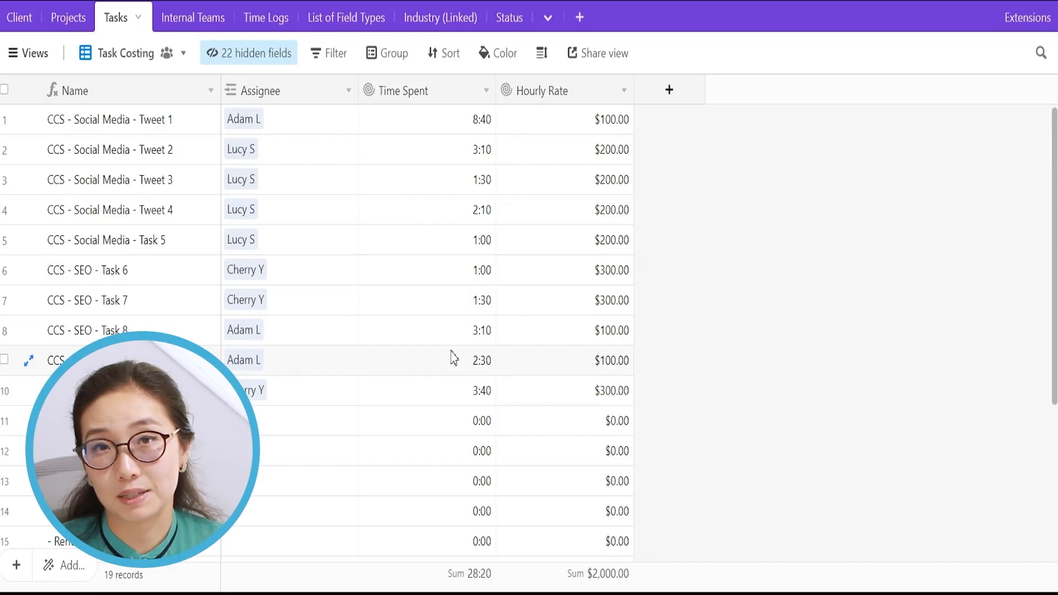
# - Start a new field named "Task Cost" in the Task Costing view with the Formula type
pyautogui.click(668, 100)
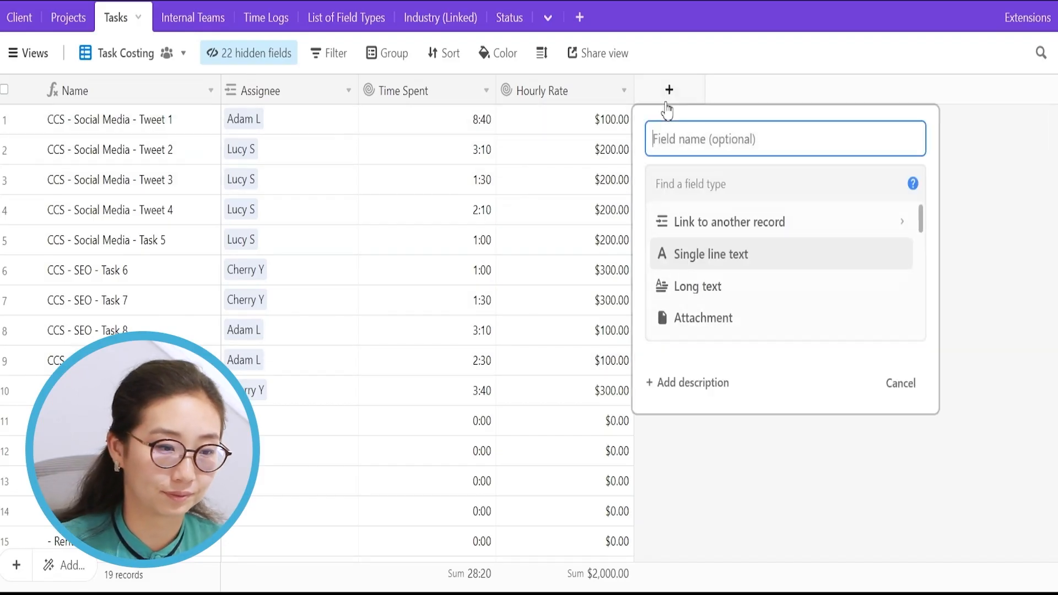
pyautogui.write('Task Cost')
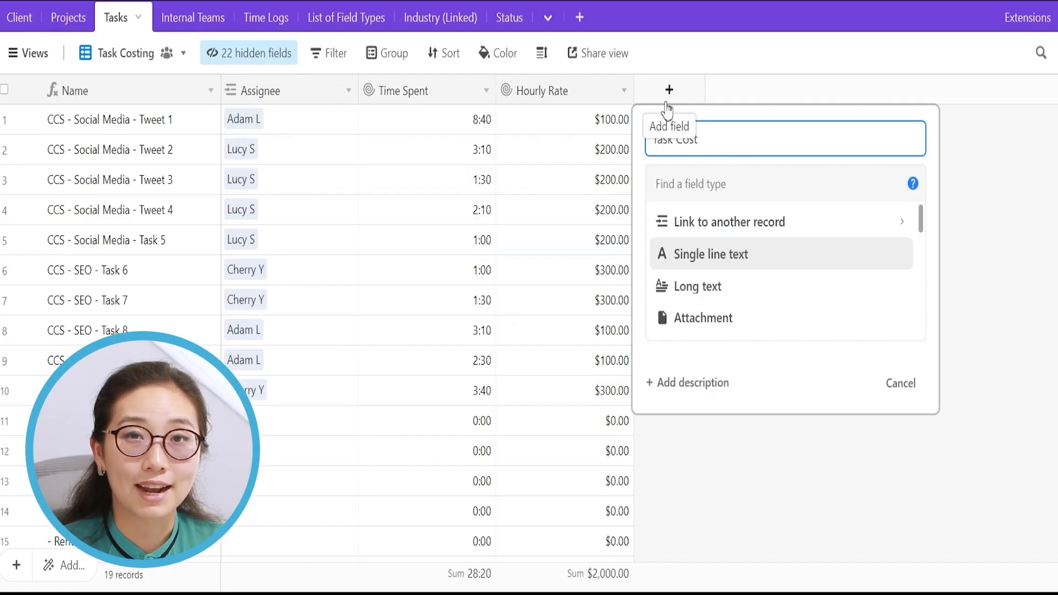
pyautogui.press('Tab')
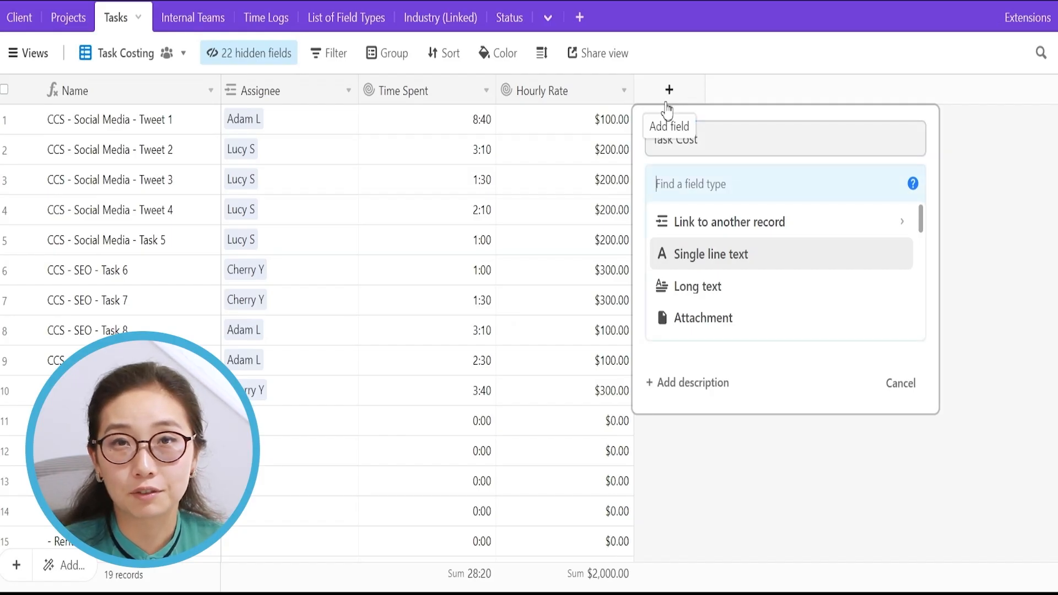
pyautogui.press('Return')
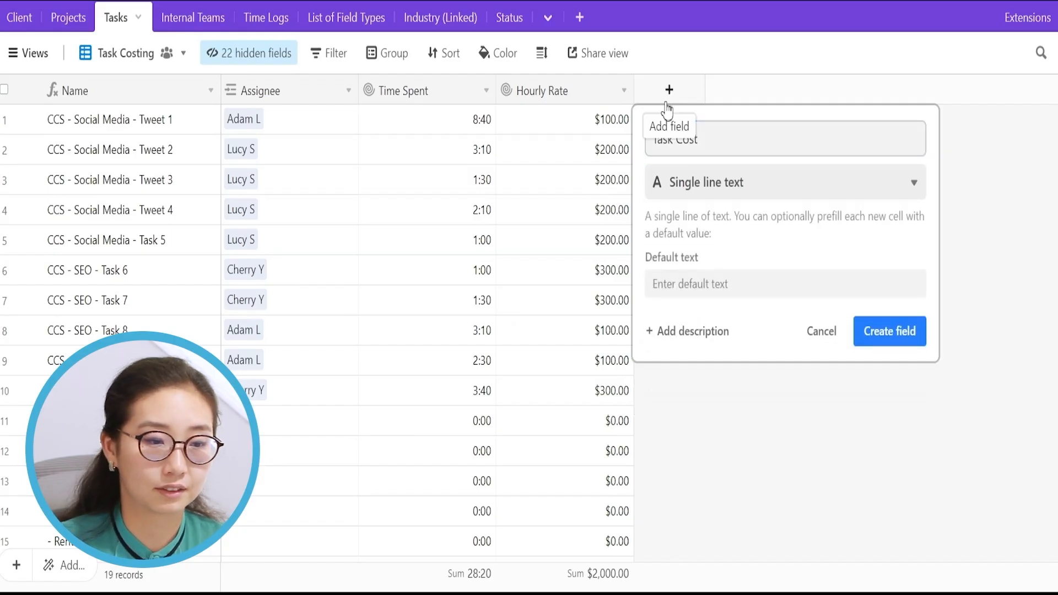
pyautogui.click(735, 189)
pyautogui.write('for')
pyautogui.press('Return')
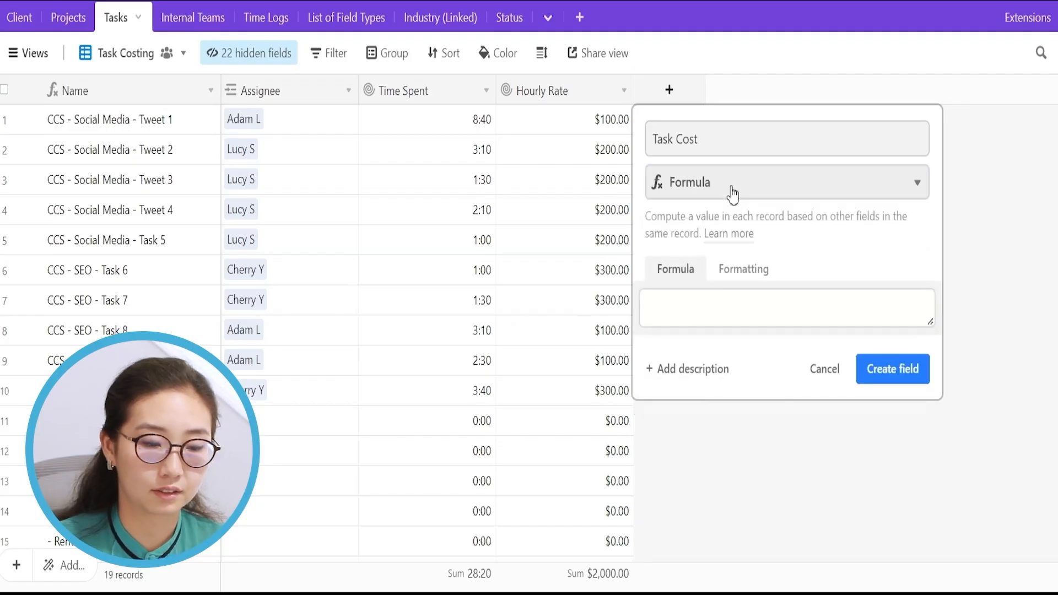
# - Enter the formula {Time Spent}*{Hourly Rate} for Task Cost and create the field
pyautogui.click(725, 313)
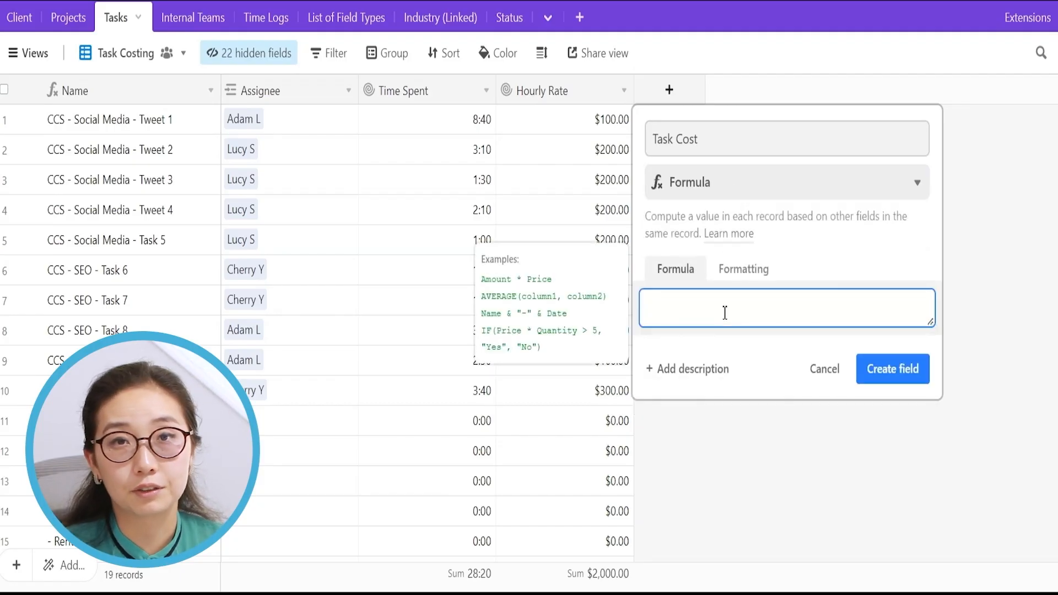
pyautogui.write('t')
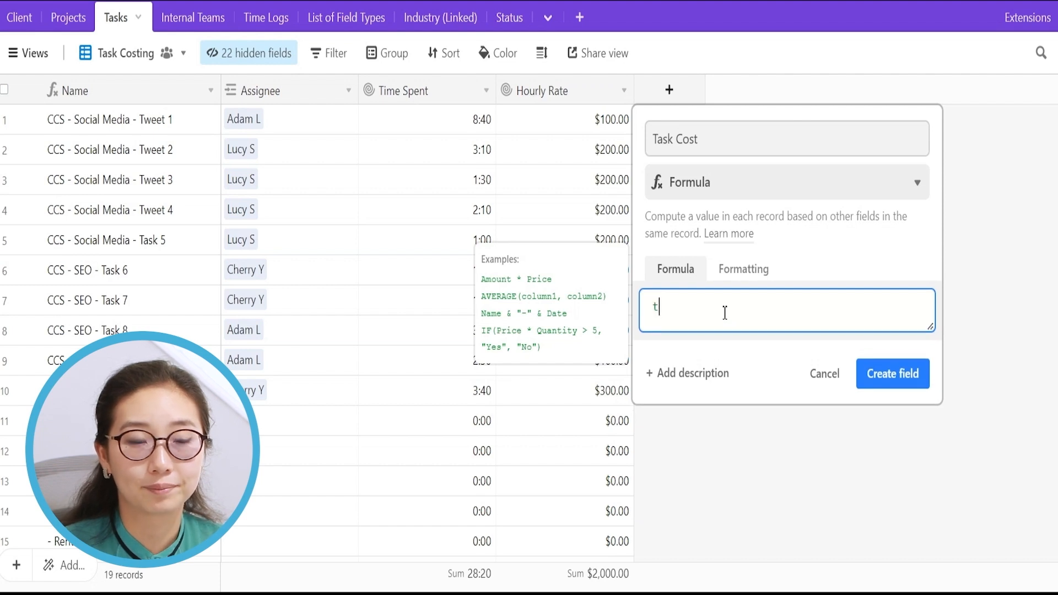
pyautogui.write('ime sp')
pyautogui.press('Return')
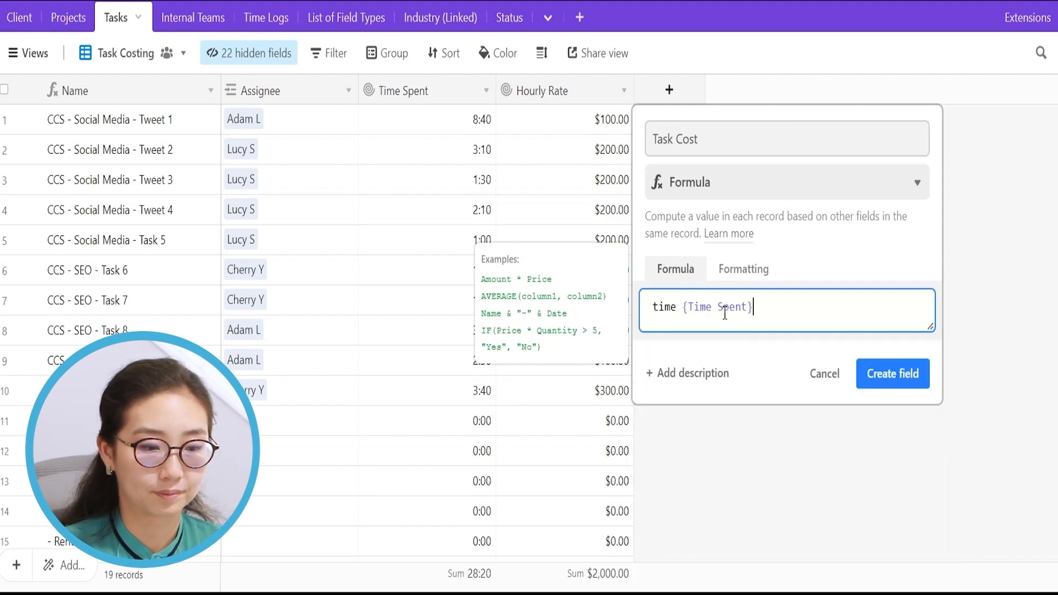
pyautogui.hotkey('shift', 'Home')
pyautogui.press('BackSpace')
pyautogui.click(724, 314)
pyautogui.write('*hour')
pyautogui.press('Down')
pyautogui.press('Return')
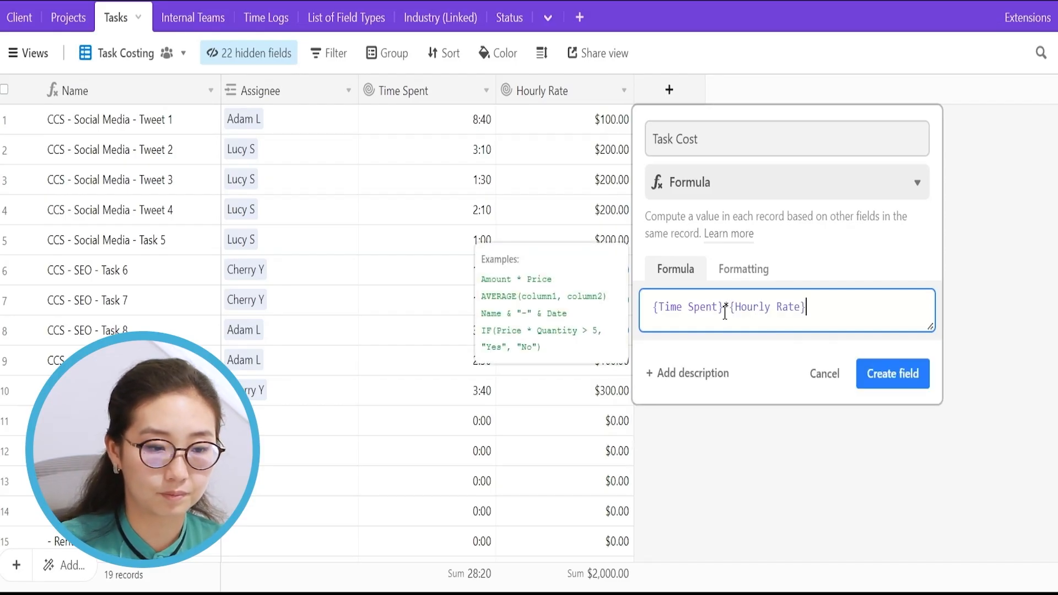
pyautogui.click(920, 387)
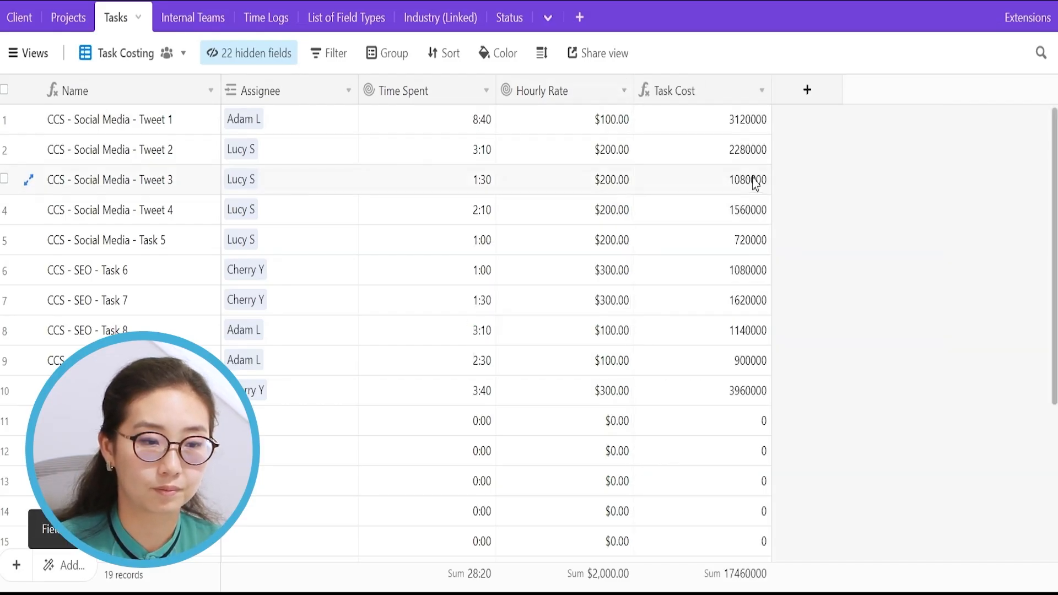
# - Change the Task Cost field's number format to Currency and save it
pyautogui.doubleClick(697, 94)
pyautogui.click(485, 270)
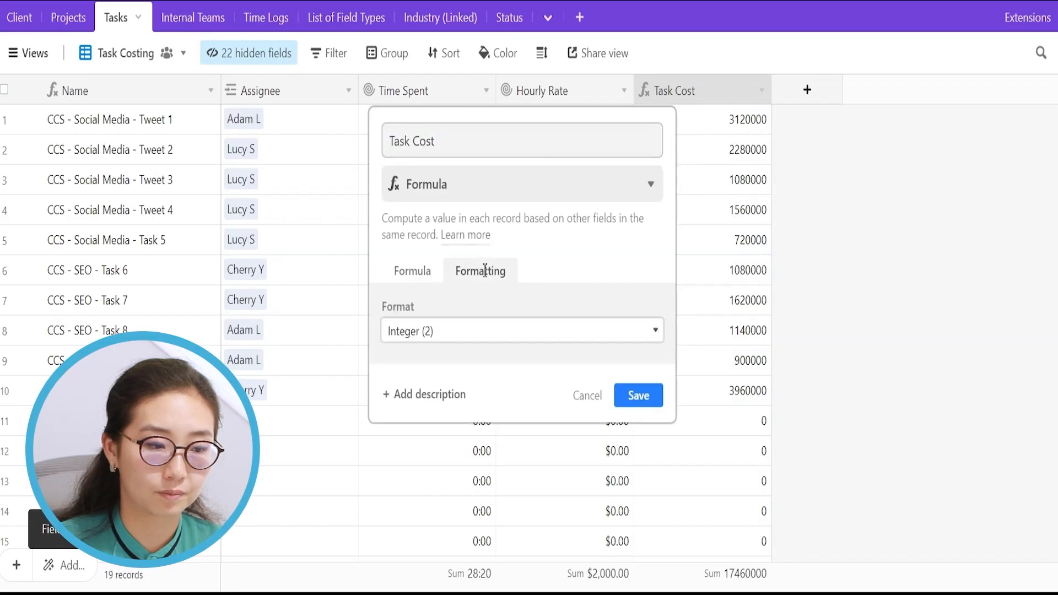
pyautogui.click(470, 335)
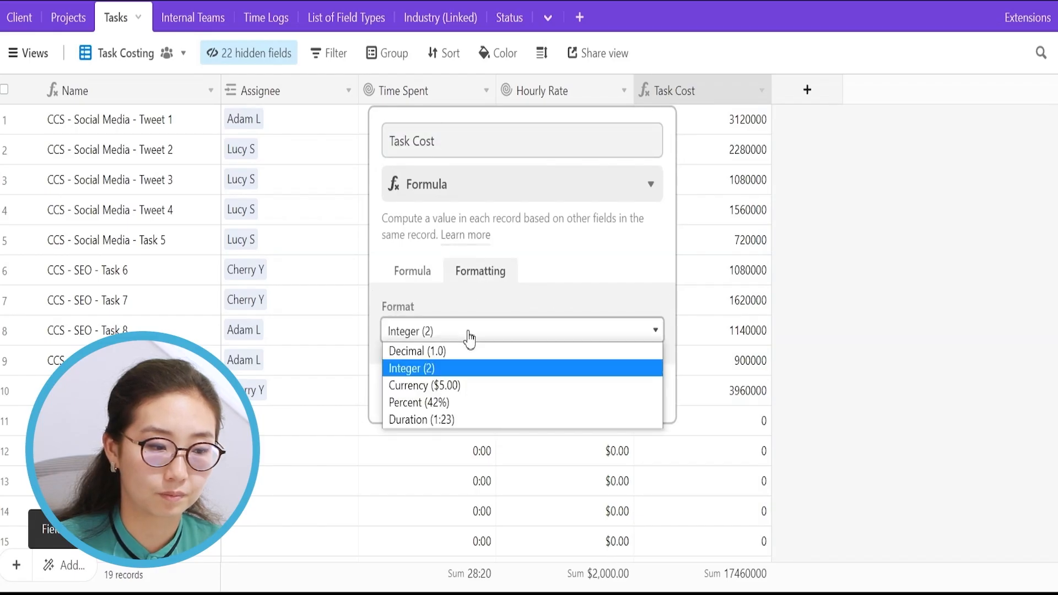
pyautogui.click(461, 385)
pyautogui.click(641, 503)
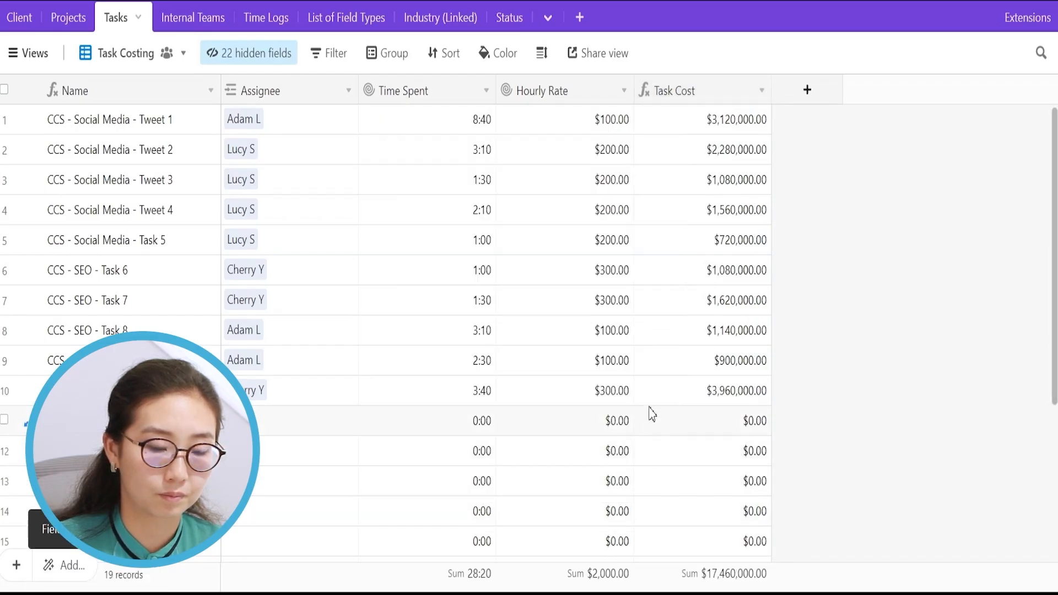
# - Edit the Task Cost formula to {Time Spent}*{Hourly Rate}/60 and save it
pyautogui.doubleClick(707, 100)
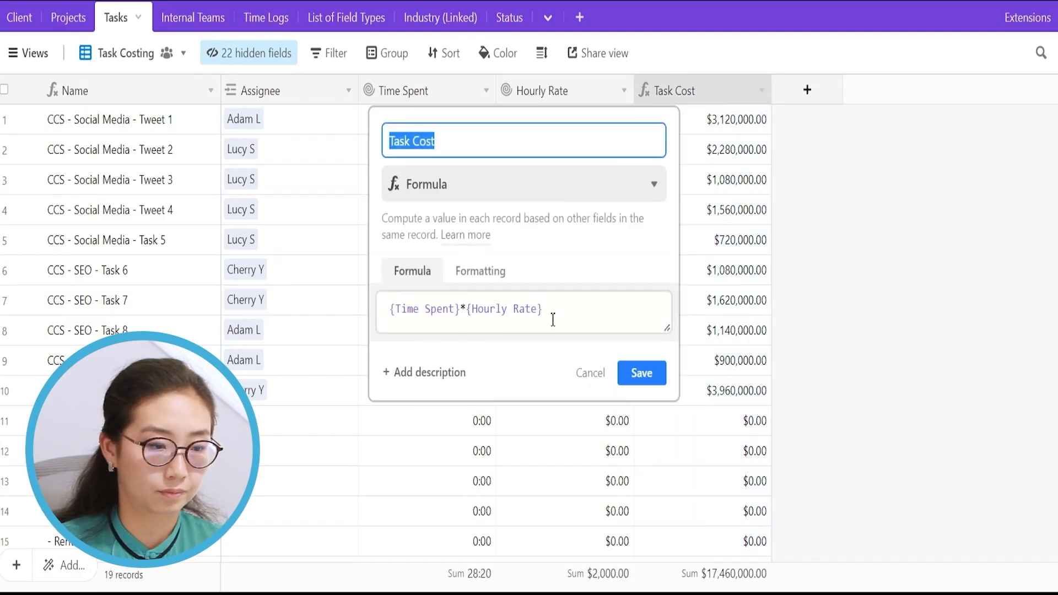
pyautogui.click(558, 312)
pyautogui.write('/60')
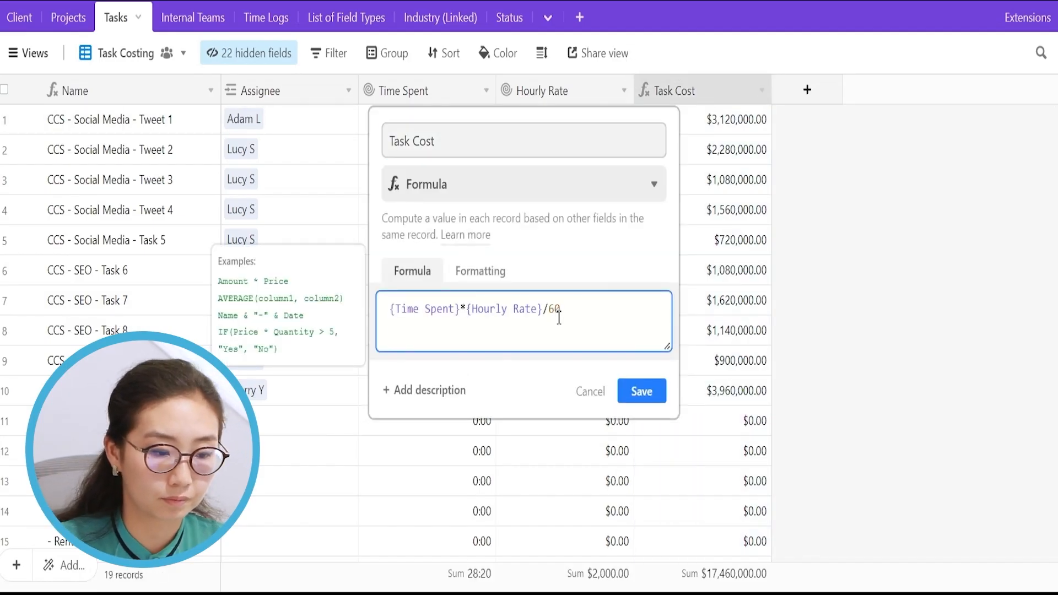
pyautogui.click(654, 392)
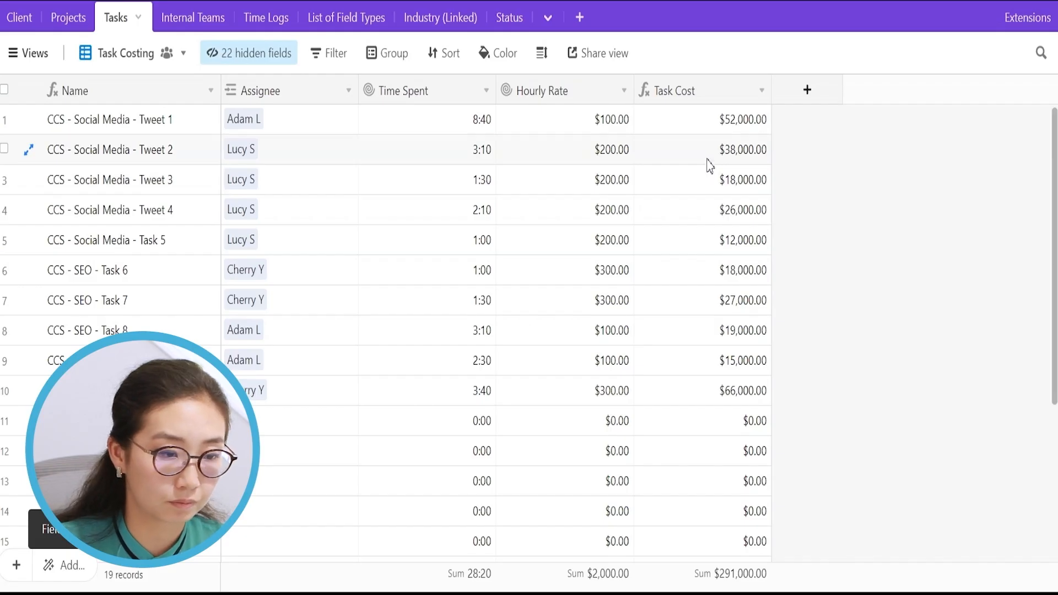
# - Append a second division by 60 to the Task Cost formula and save the field
pyautogui.doubleClick(716, 90)
pyautogui.click(580, 321)
pyautogui.write('/60')
pyautogui.click(653, 379)
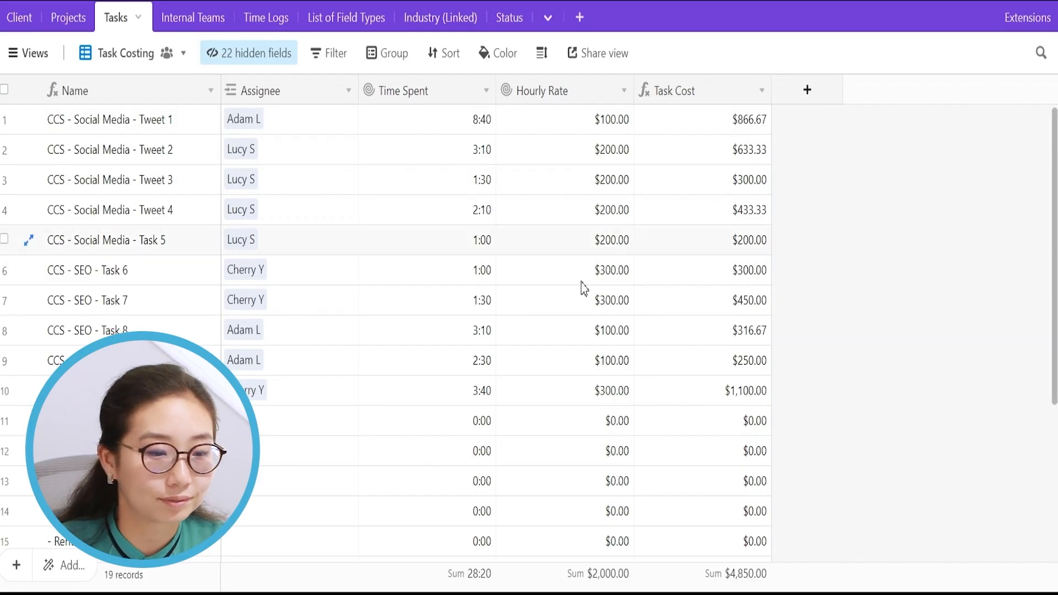
pyautogui.click(441, 210)
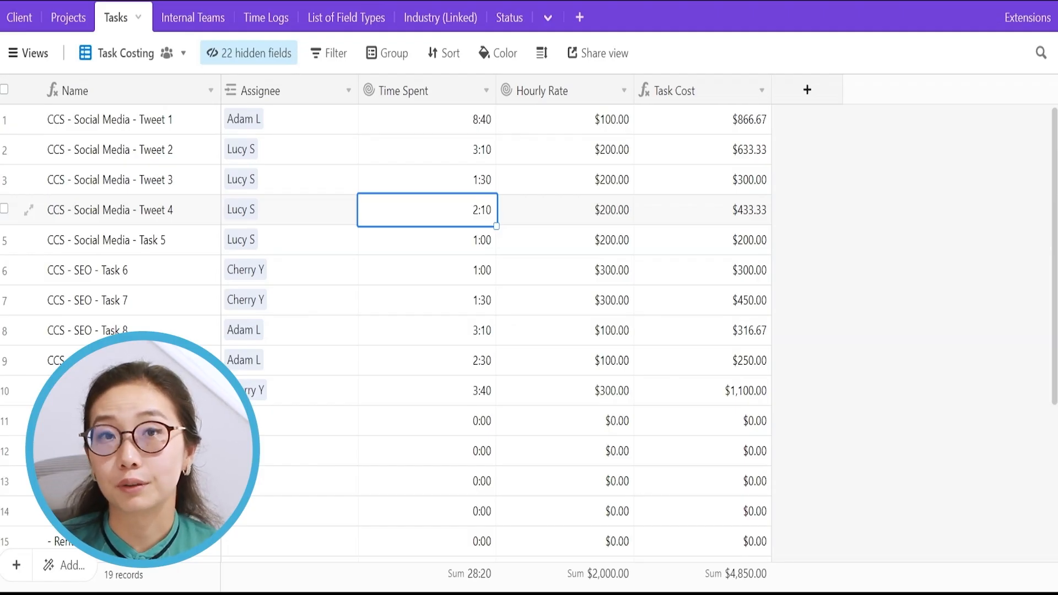
pyautogui.click(780, 261)
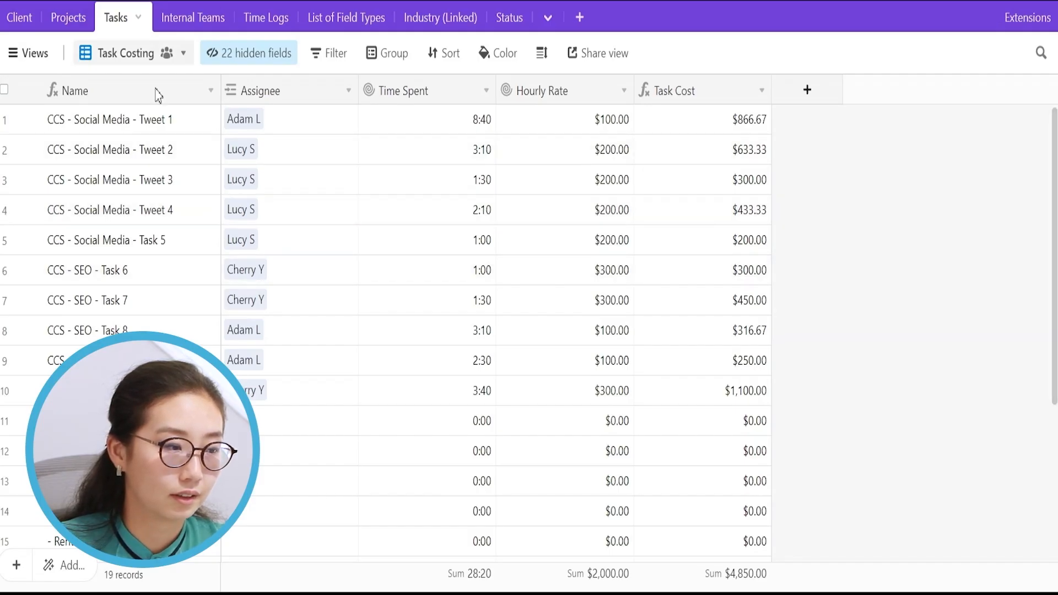
# - Start a new field named "Project Cost" in the Projects table's Project Reporting view with the Rollup type
pyautogui.click(68, 18)
pyautogui.click(683, 98)
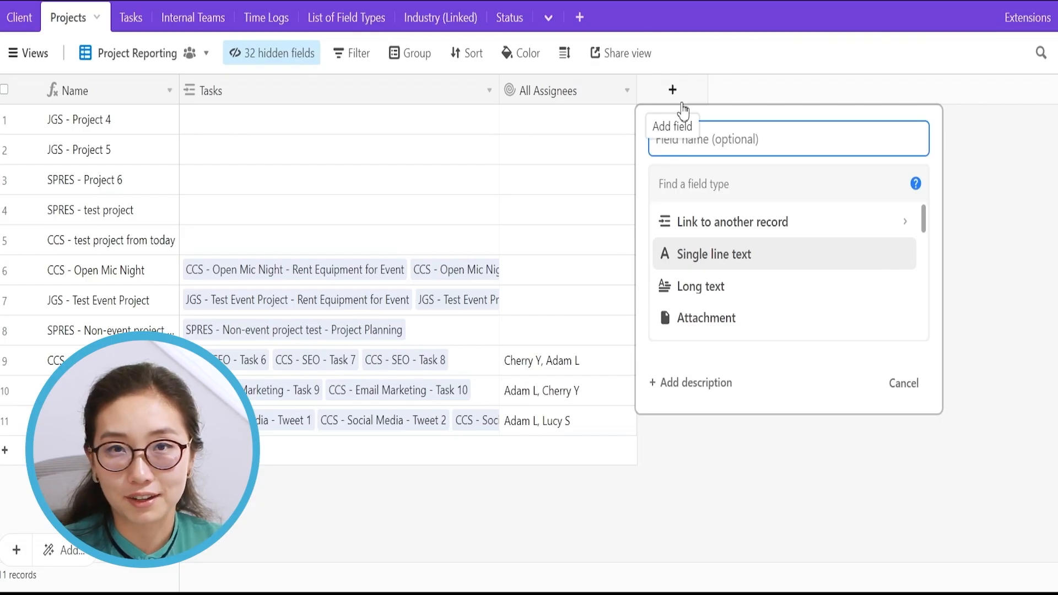
pyautogui.write('Project Cost')
pyautogui.press('Tab')
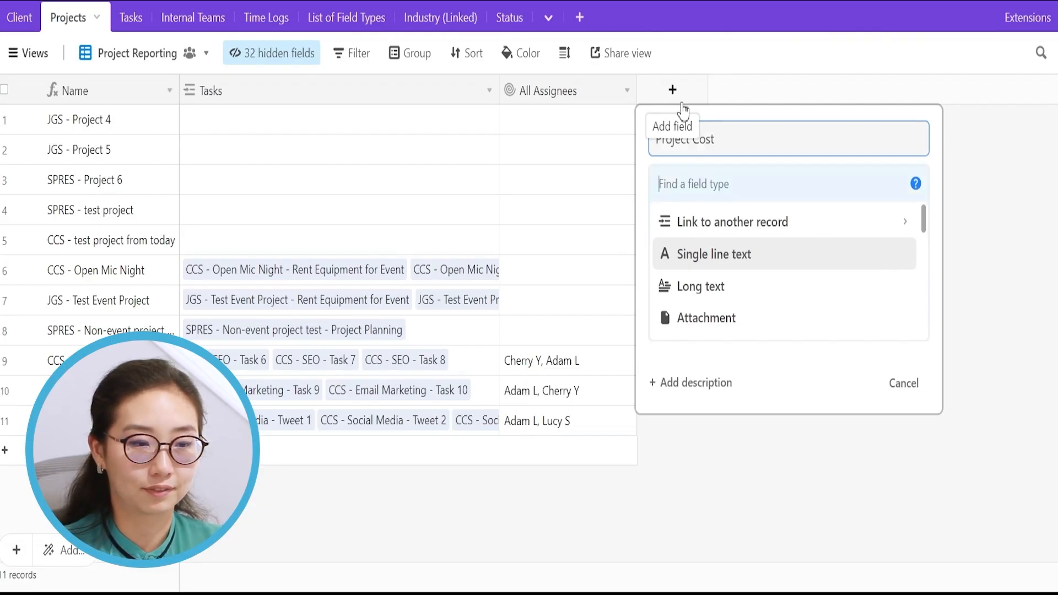
pyautogui.write('roll')
pyautogui.press('Return')
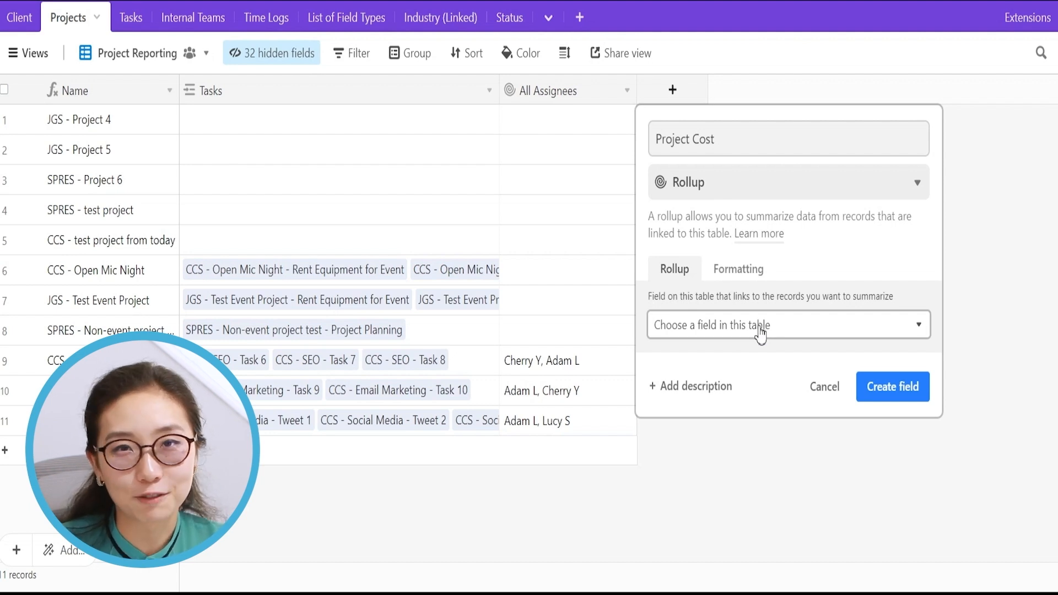
# - Set the Project Cost rollup to summarize the Task Cost field from the linked Tasks records
pyautogui.click(760, 331)
pyautogui.press('Down')
pyautogui.press('Down')
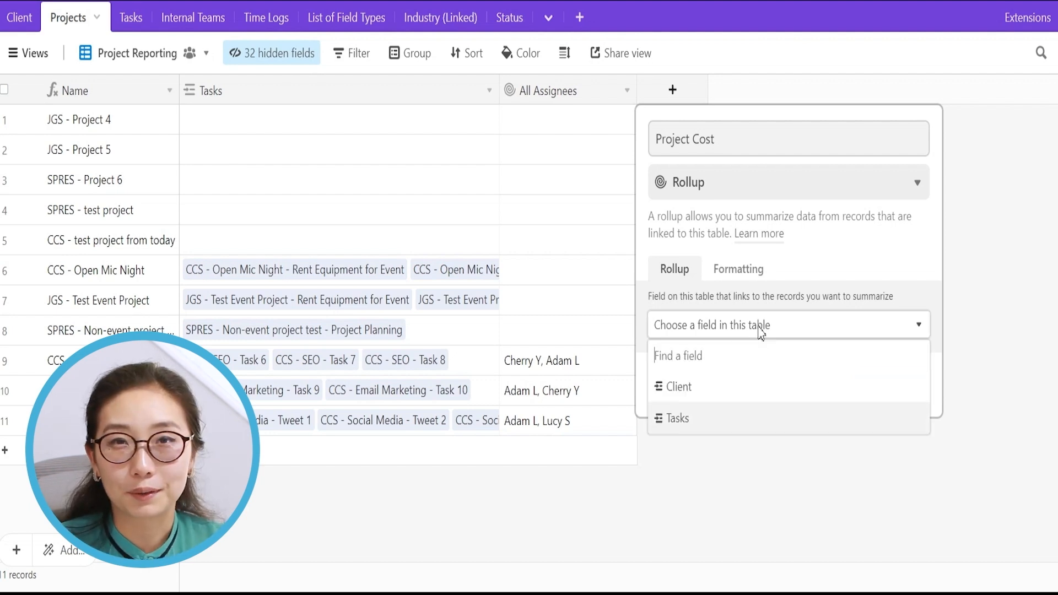
pyautogui.press('Return')
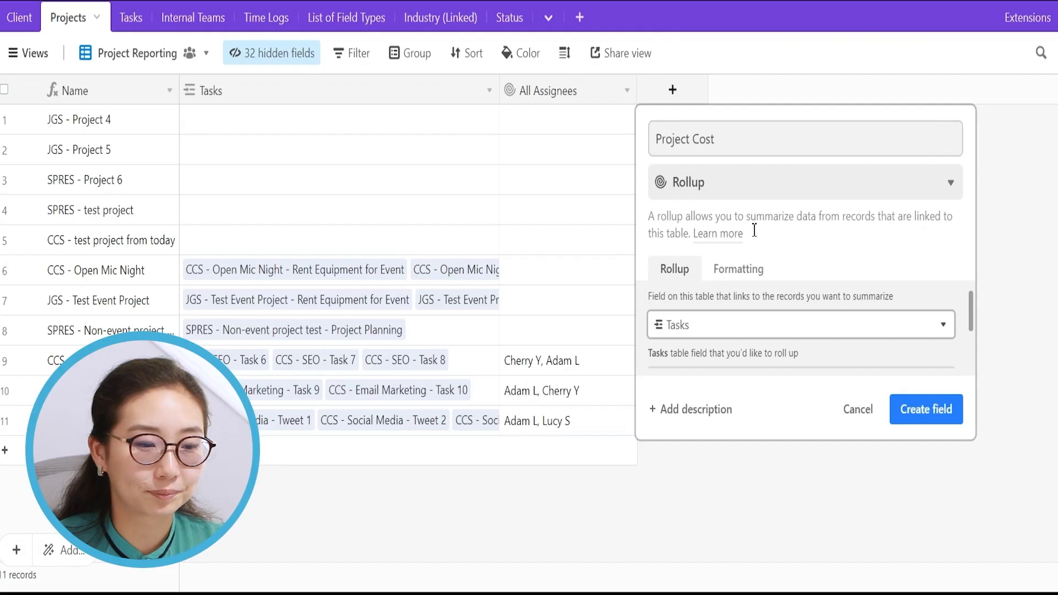
pyautogui.scroll(-1, 977, 322)
pyautogui.scroll(-1, 977, 322)
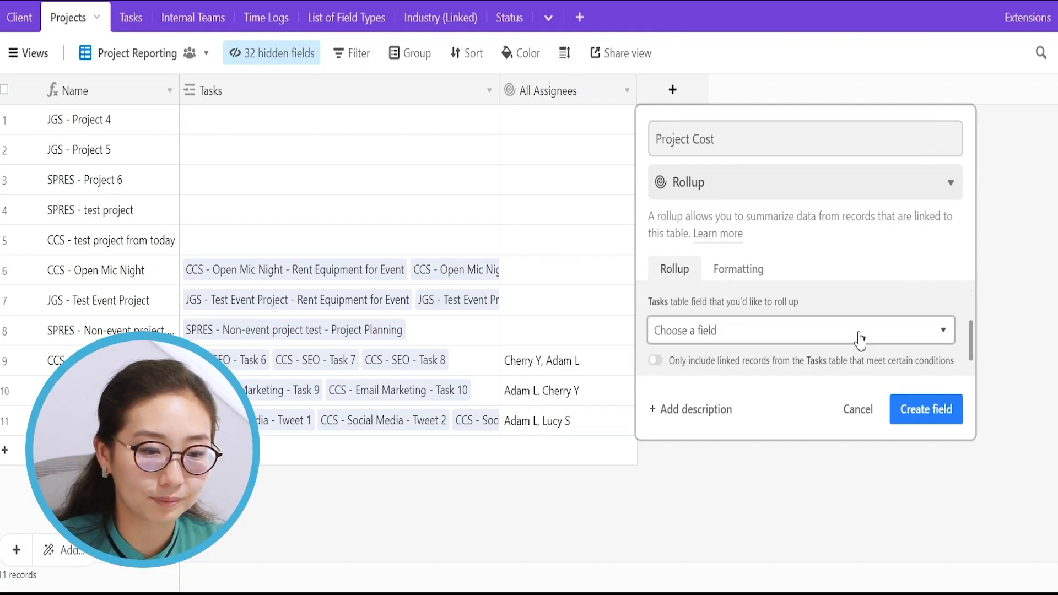
pyautogui.click(805, 330)
pyautogui.scroll(-5, 716, 529)
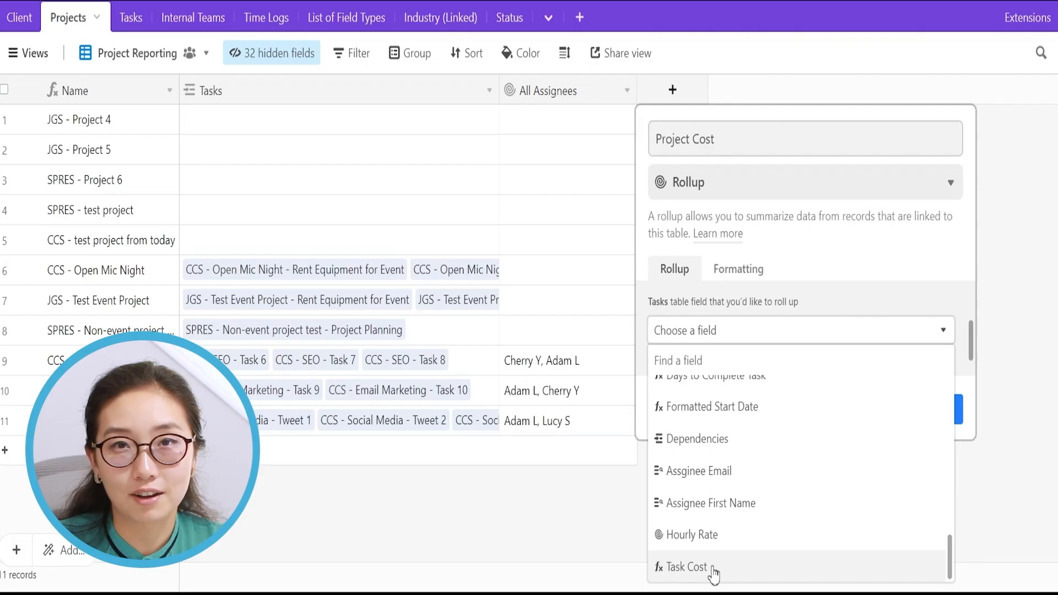
pyautogui.click(714, 571)
# - Create the Project Cost field with the aggregation formula SUM(values) and select its cells in rows 9 to 11
pyautogui.click(730, 417)
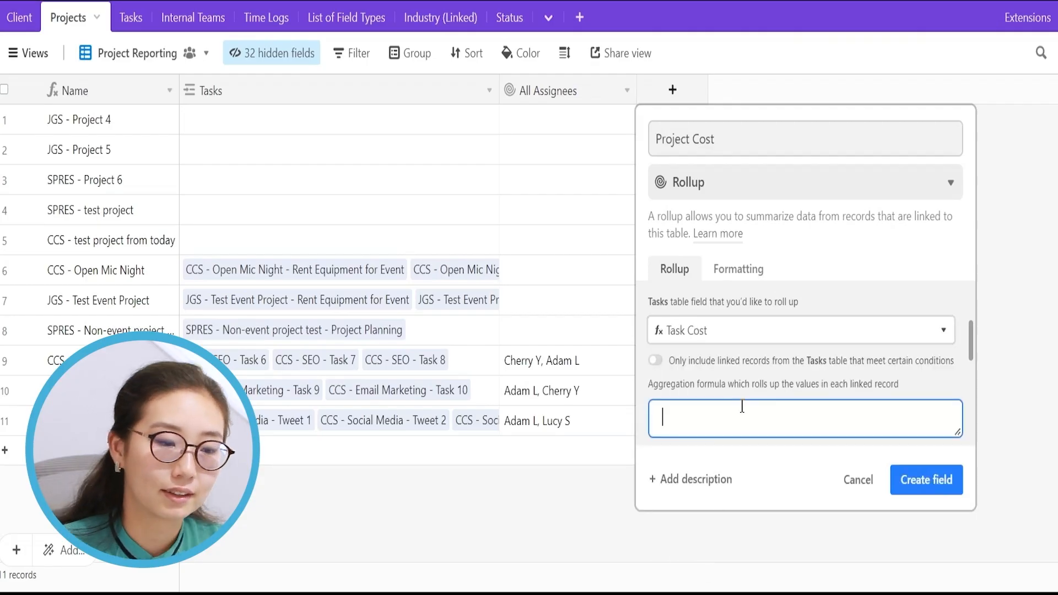
pyautogui.write('sum')
pyautogui.press('Tab')
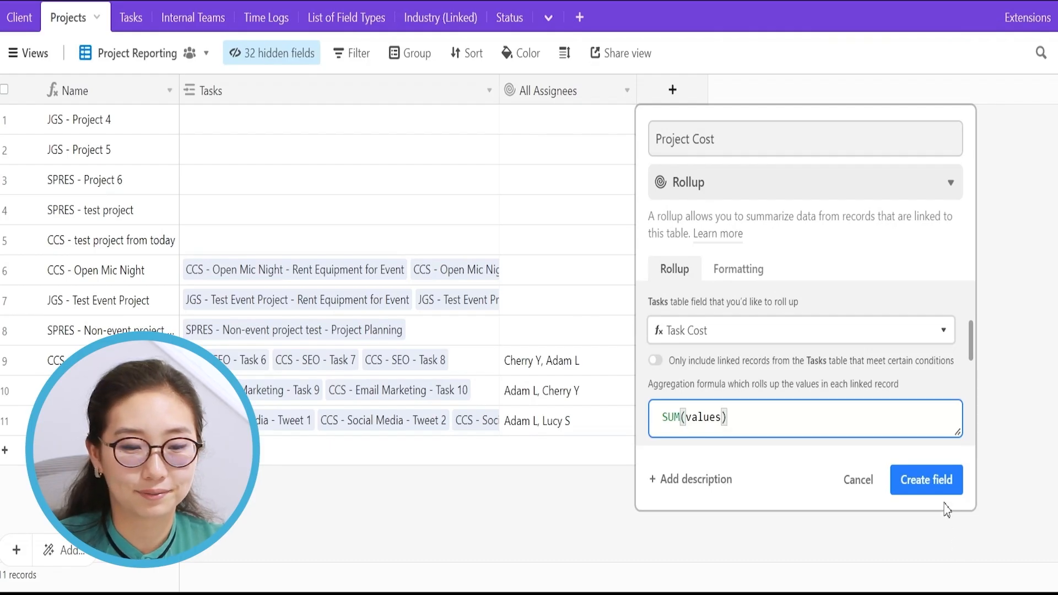
pyautogui.click(937, 478)
pyautogui.moveTo(696, 364); pyautogui.dragTo(697, 421)
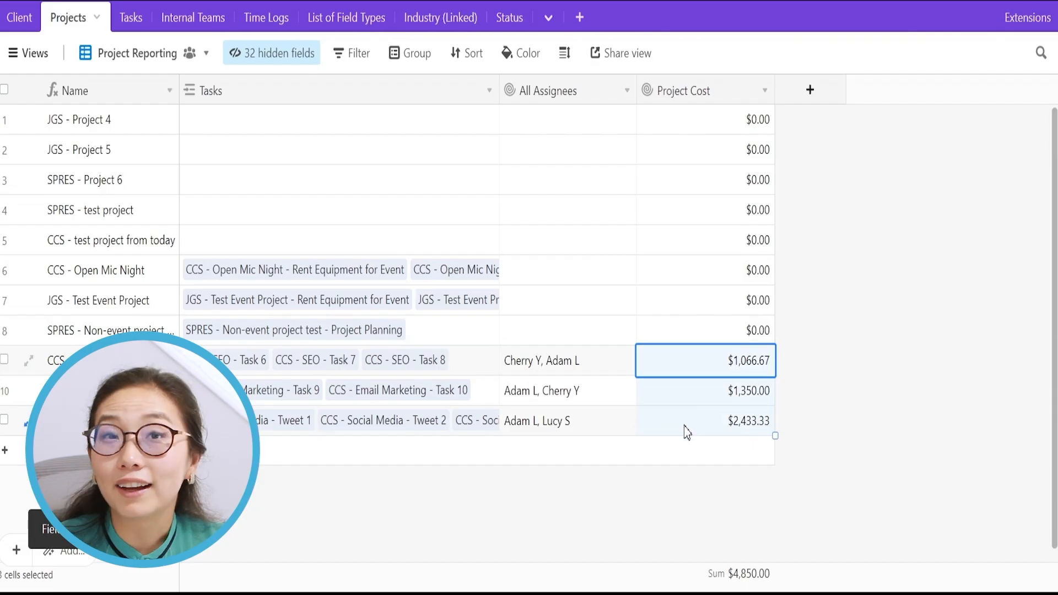